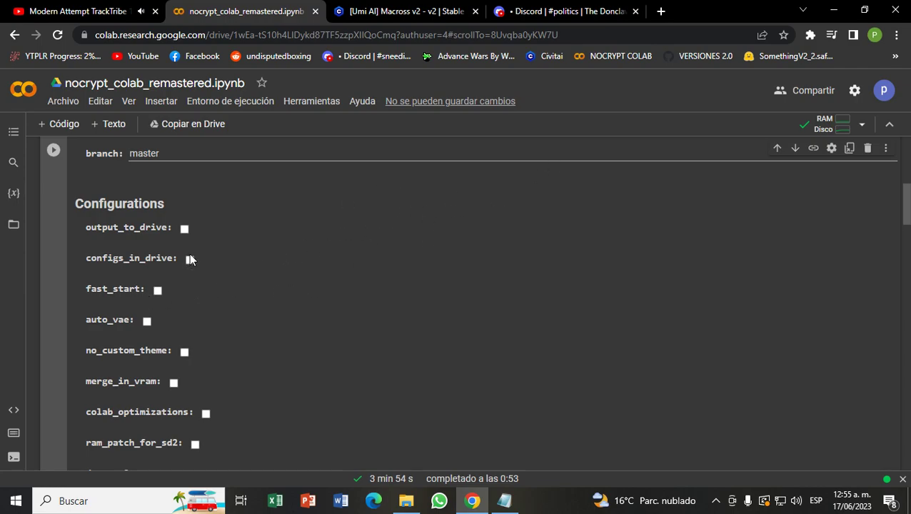
- Enable output_to_drive and no_custom_theme in the notebook's Configurations section
left_click_drag(906, 207, 905, 150)
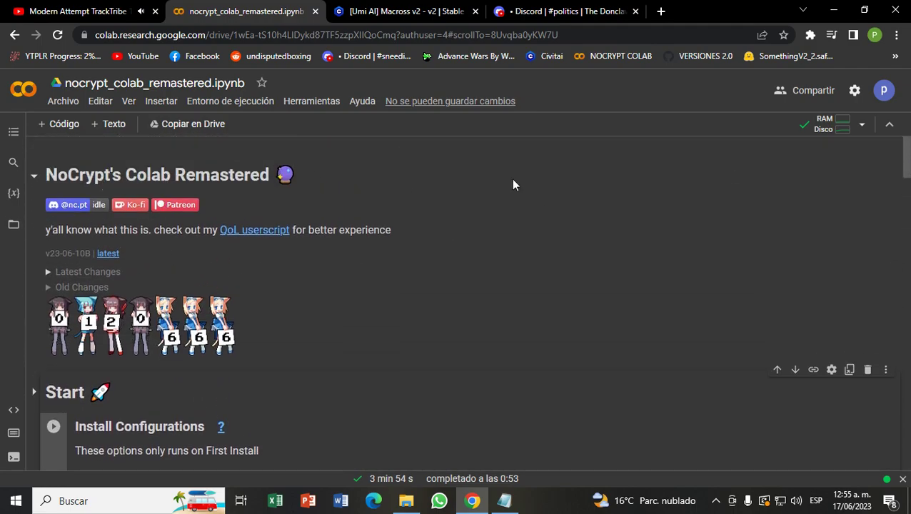
scroll(908, 166, "down", 1)
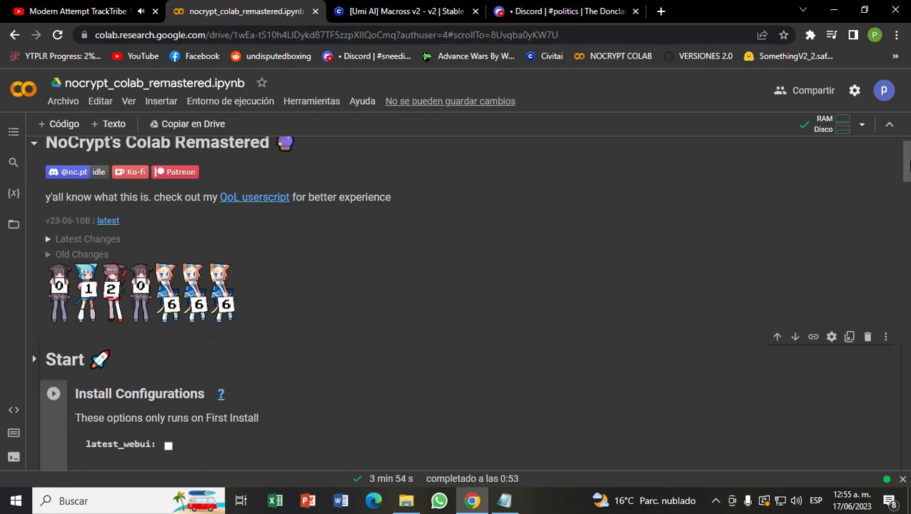
left_click_drag(908, 166, 908, 213)
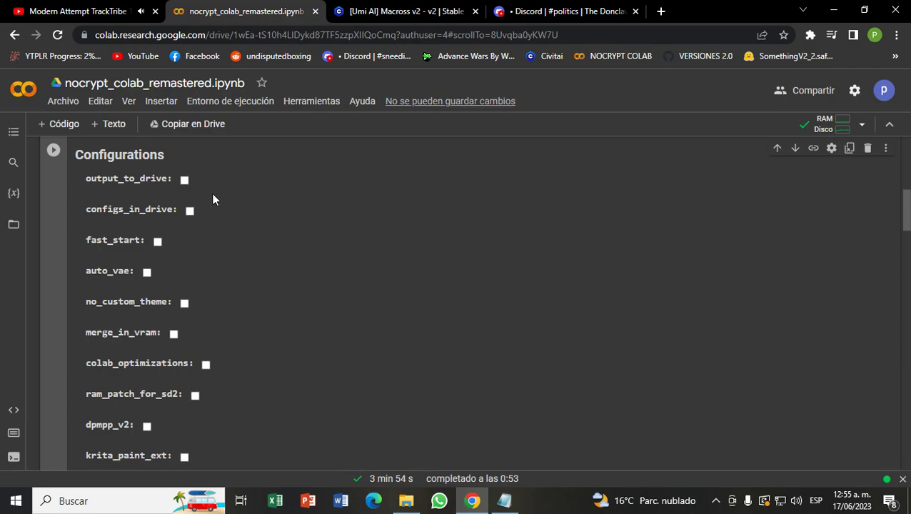
left_click(184, 180)
left_click(184, 304)
- Enable anything_vae, wd_vae and sd_vae in the notebook's models and VAEs section
scroll(300, 307, "down", 4)
scroll(489, 307, "down", 10)
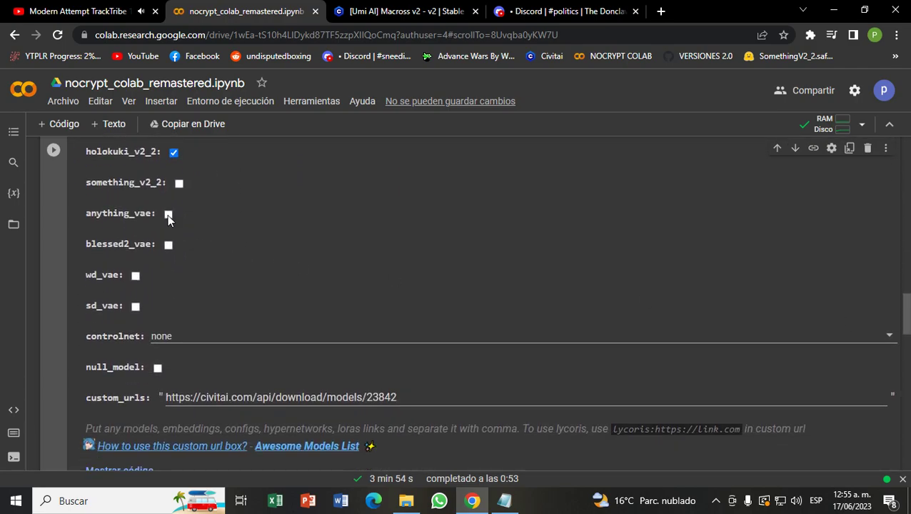
left_click(135, 276)
left_click(136, 307)
- Check the download link on the [Umi AI] Macross v2 Civitai page and return to the Colab notebook
left_click(367, 12)
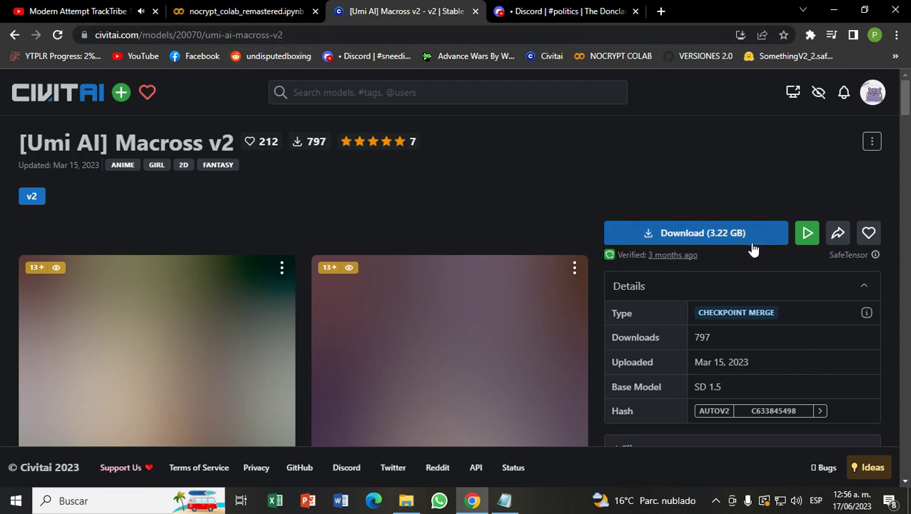
right_click(714, 235)
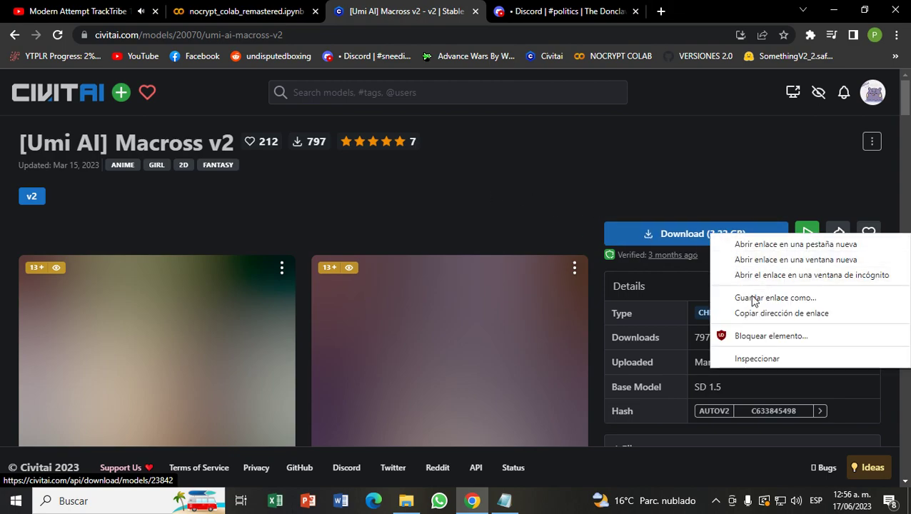
left_click(462, 200)
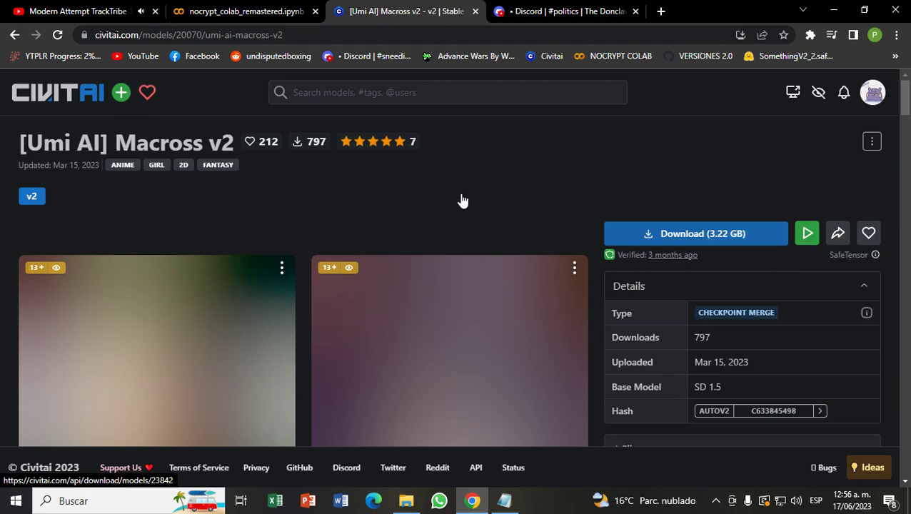
left_click(247, 11)
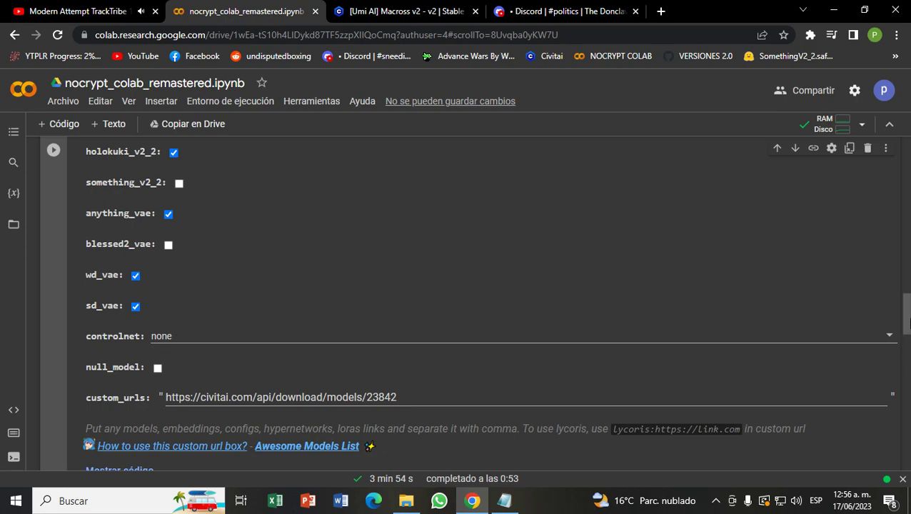
- Run the notebook's configuration and model cell and follow its output at the end of the cell
left_click_drag(909, 323, 907, 292)
left_click(53, 151)
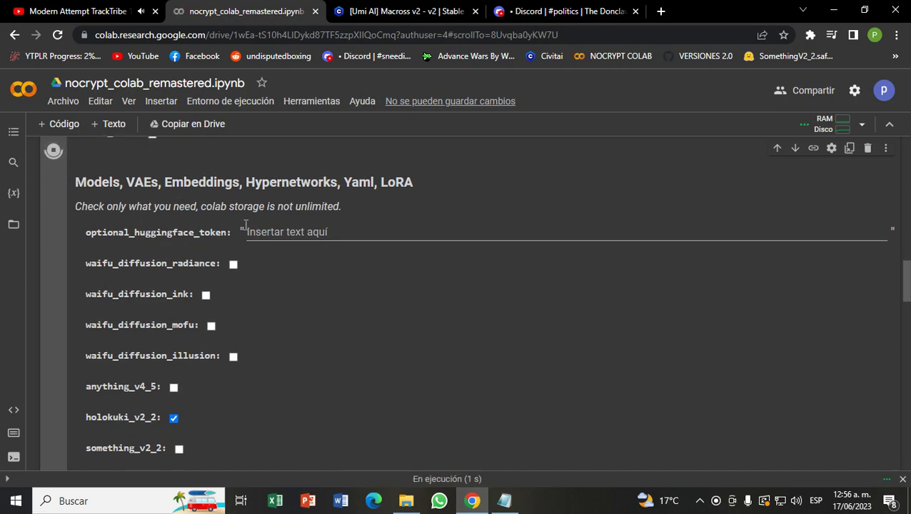
left_click_drag(908, 275, 906, 411)
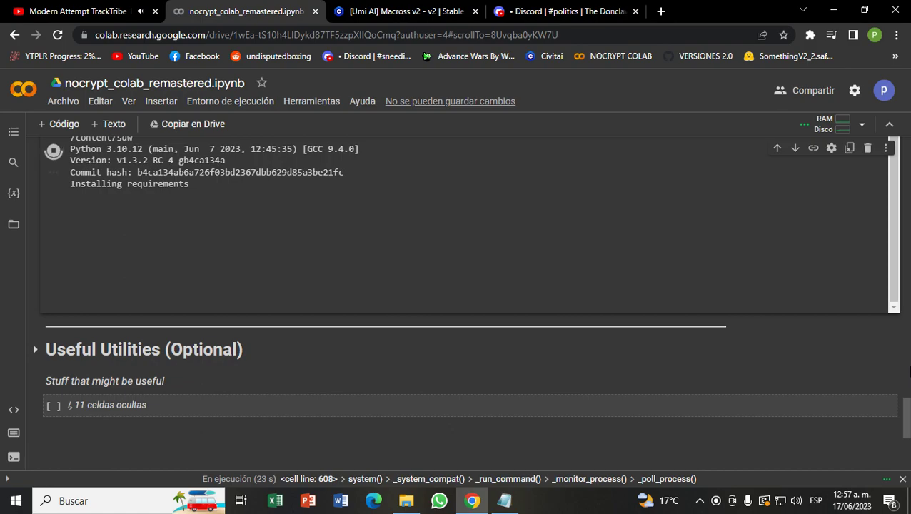
left_click_drag(906, 414, 906, 403)
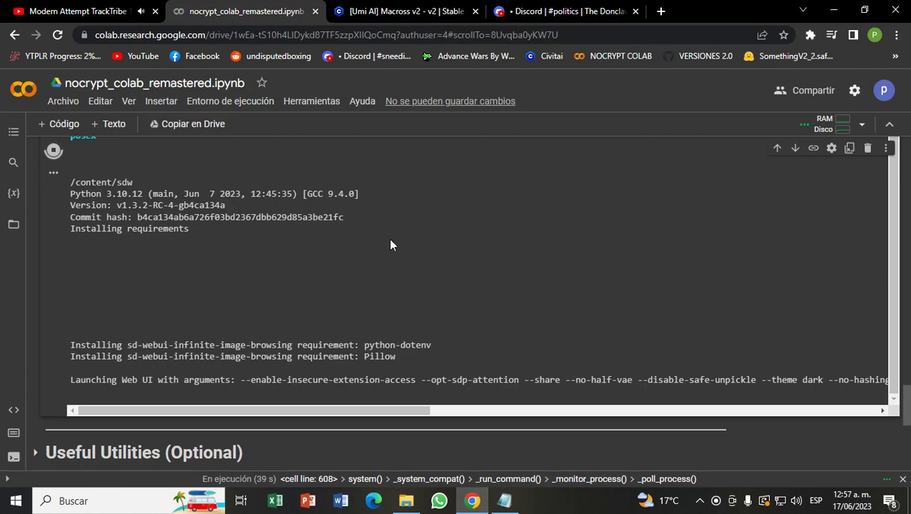
- Close the Discord page and open the Stable Diffusion web UI through the public gradio.live URL in the cell output
left_click(635, 11)
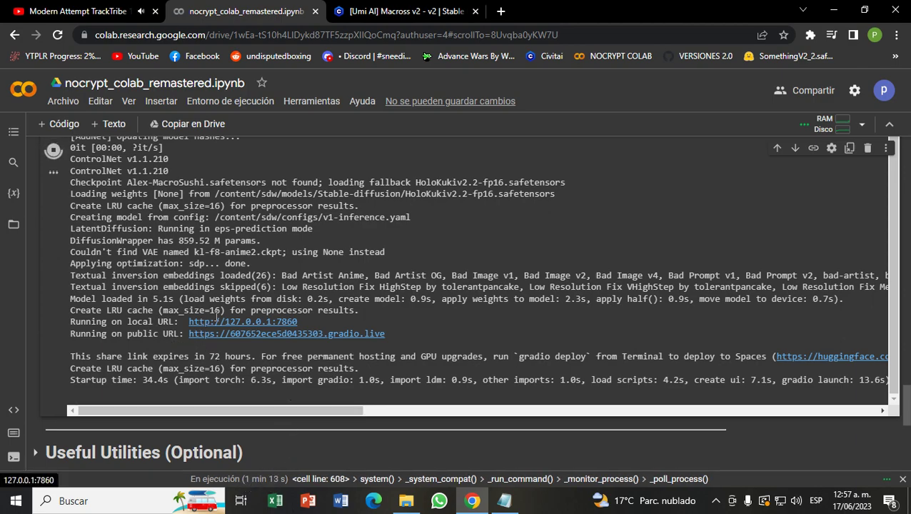
left_click(361, 338)
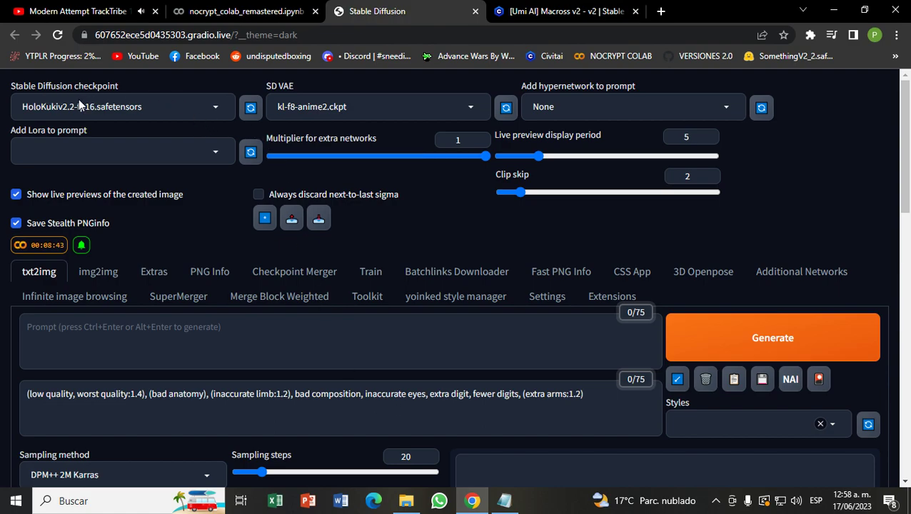
- Set the checkpoint to UmiAIMacrossV2_v2.safetensors and the SD VAE to vae-ft-mse-840000-ema-pruned.safetensors
left_click(195, 106)
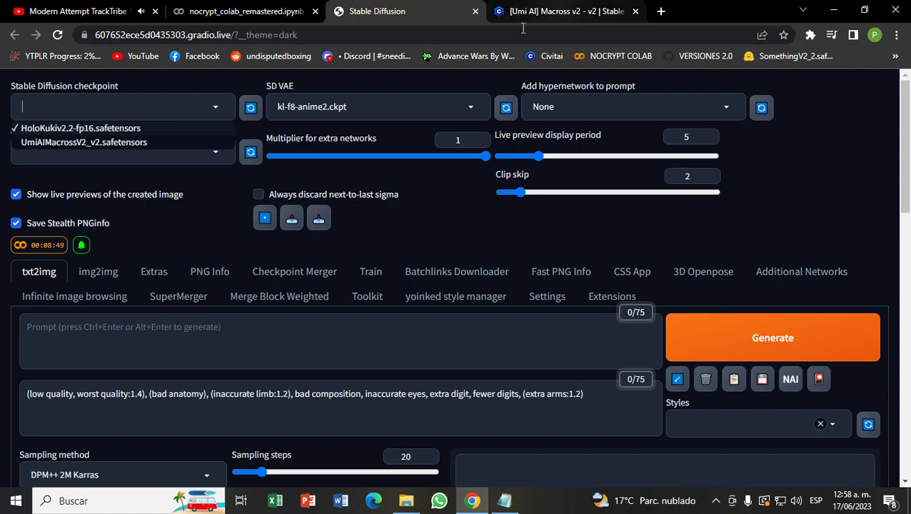
left_click(152, 143)
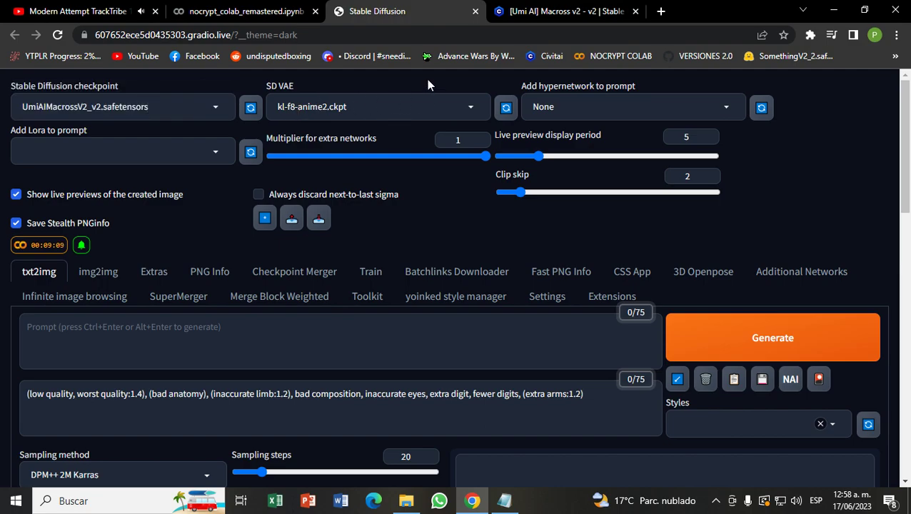
left_click(390, 106)
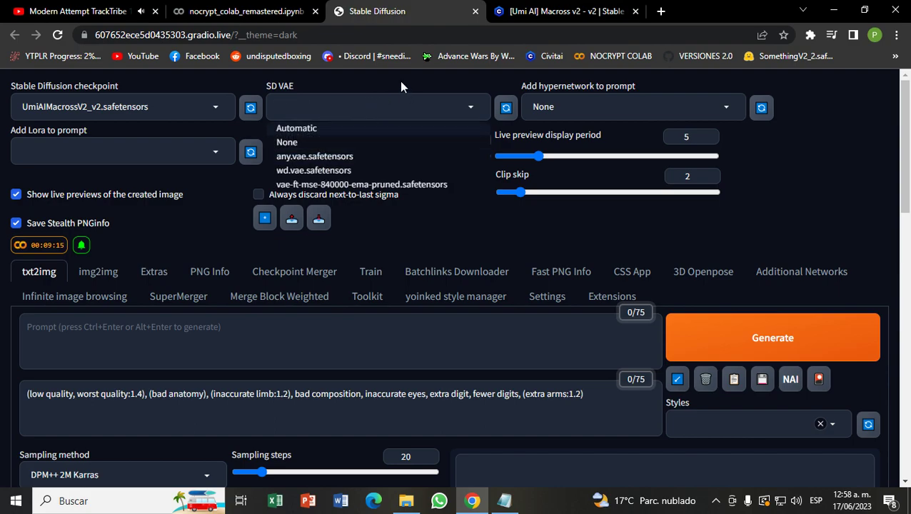
left_click(378, 82)
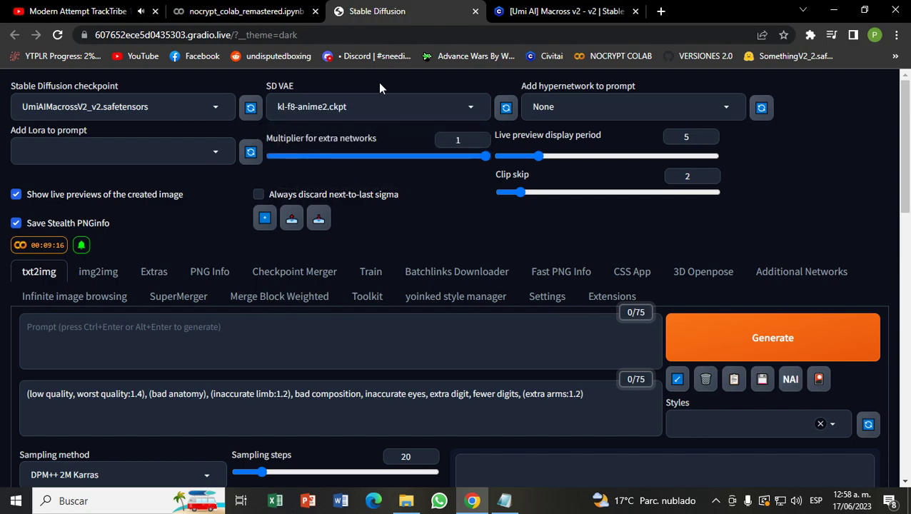
left_click(279, 111)
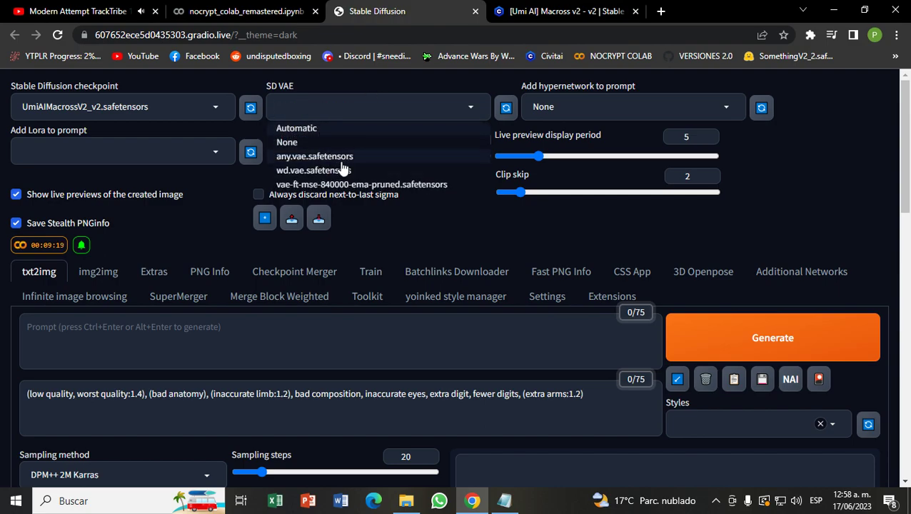
left_click(421, 185)
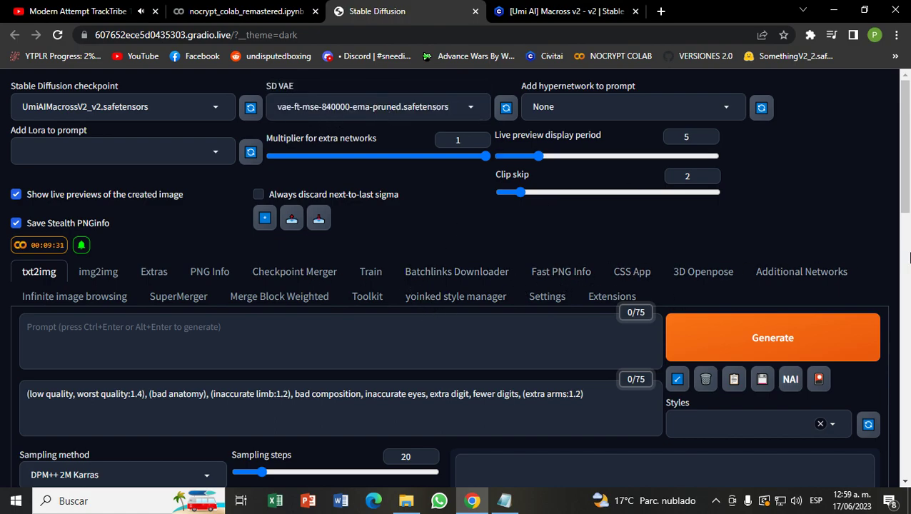
- Clear the default text from the txt2img negative prompt
left_click_drag(905, 161, 909, 206)
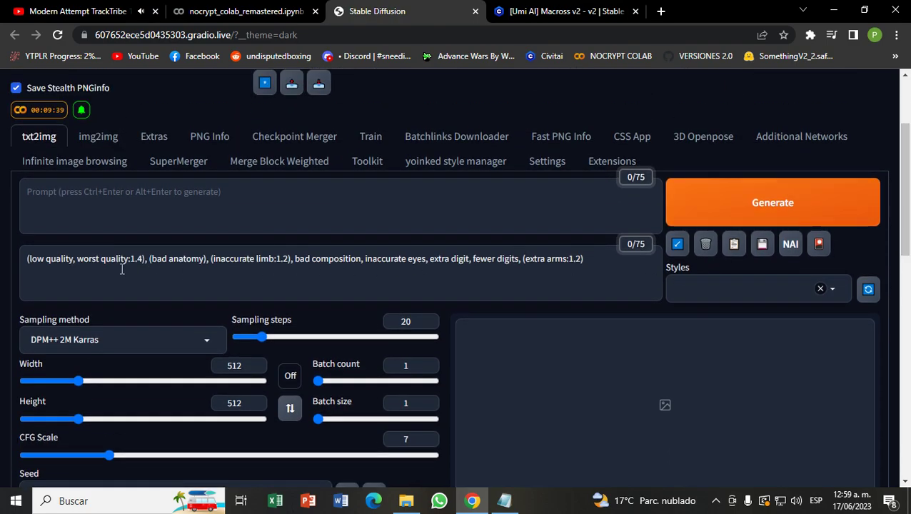
left_click(99, 190)
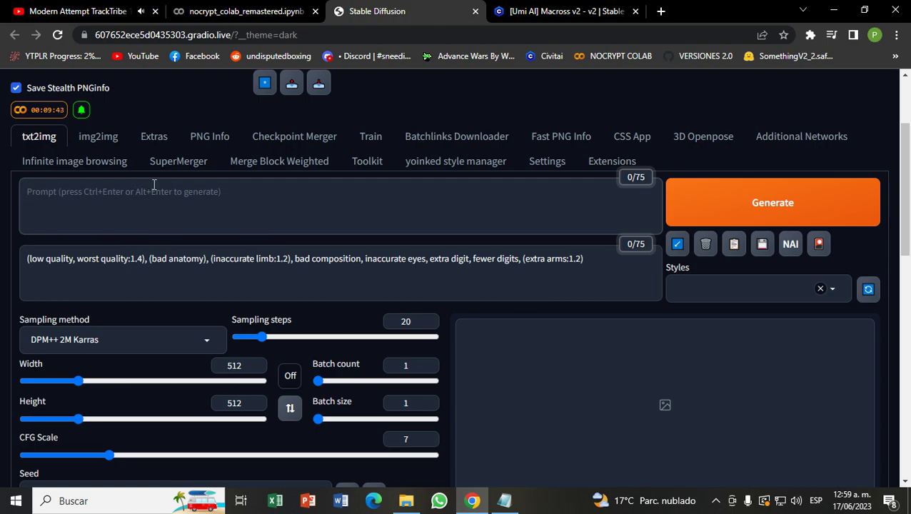
left_click(170, 258)
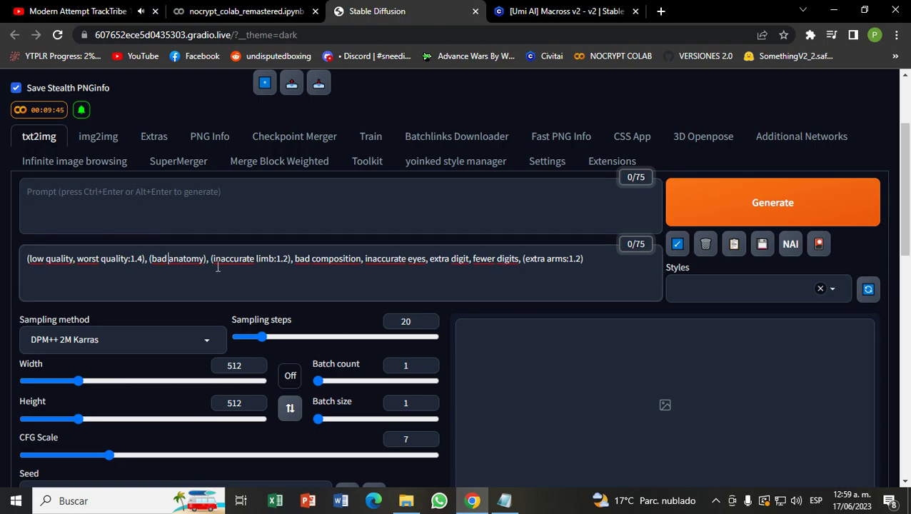
left_click(207, 206)
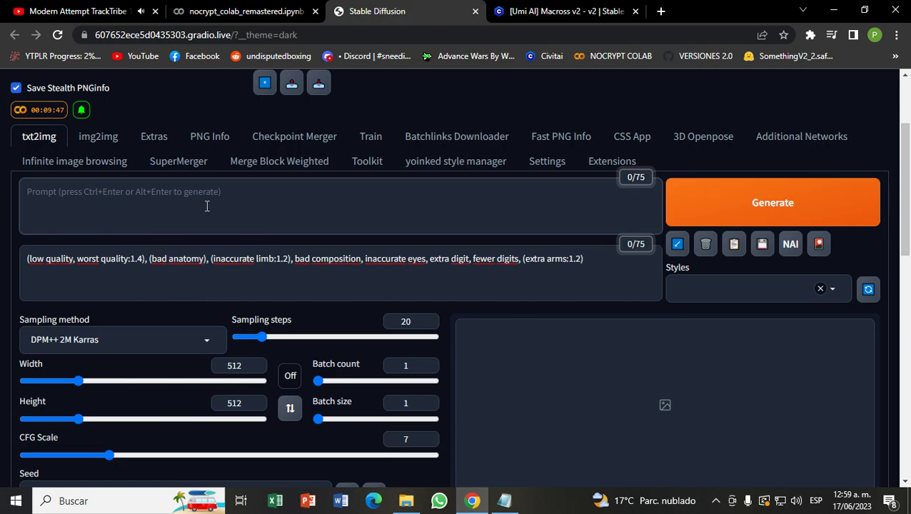
left_click(201, 260)
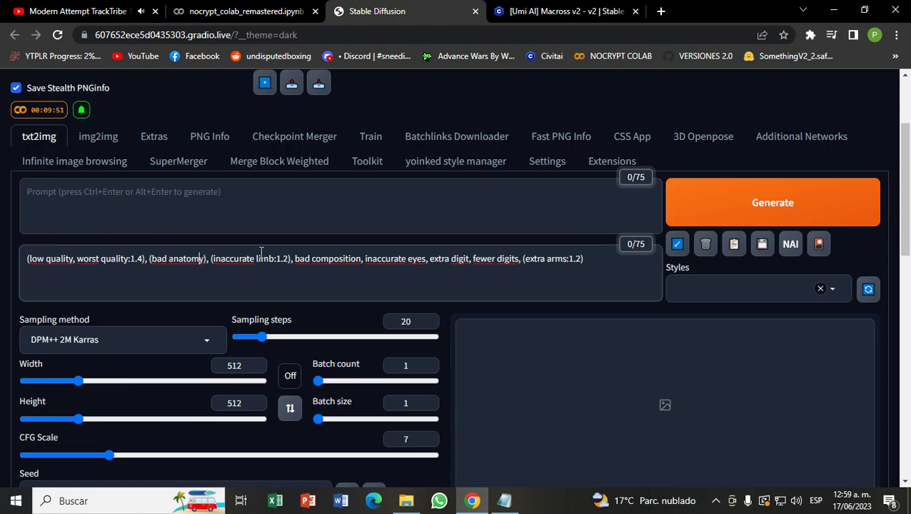
key("ctrl+a")
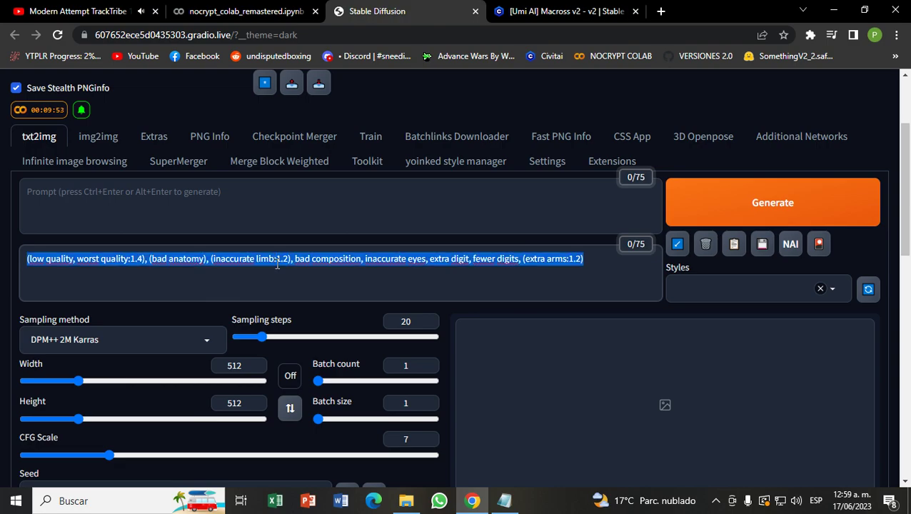
left_click(323, 268)
left_click_drag(29, 268, 599, 257)
left_click(590, 261)
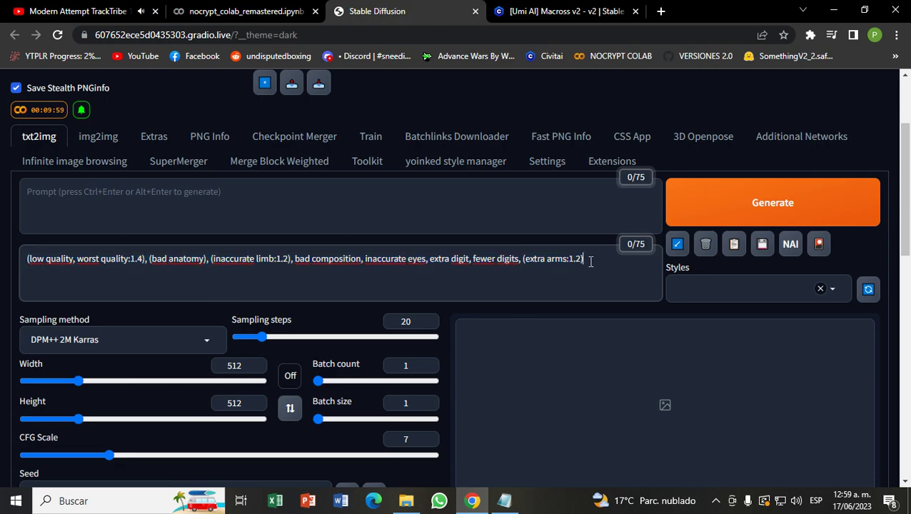
triple_click(421, 264)
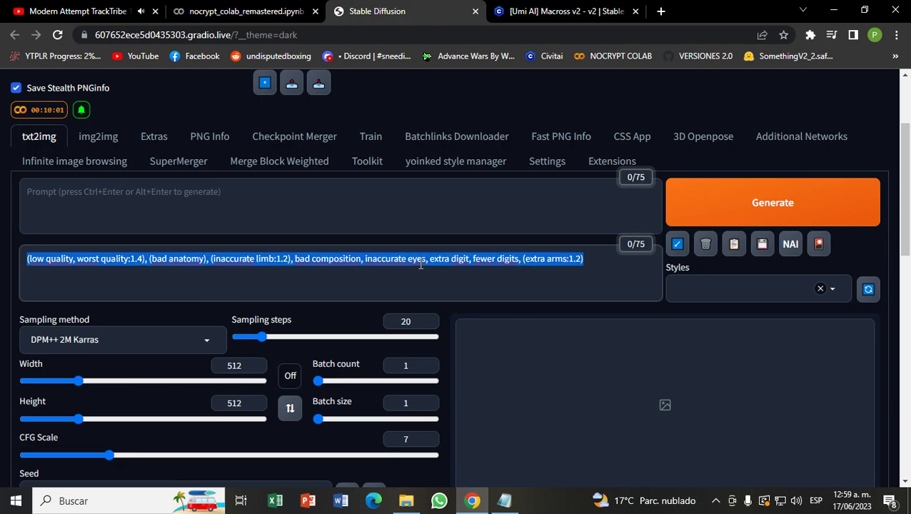
key("BackSpace")
- Copy the first block under NEGATIVE PROMPTS from the QUALITY TAGS note into the txt2img negative prompt
left_click(504, 500)
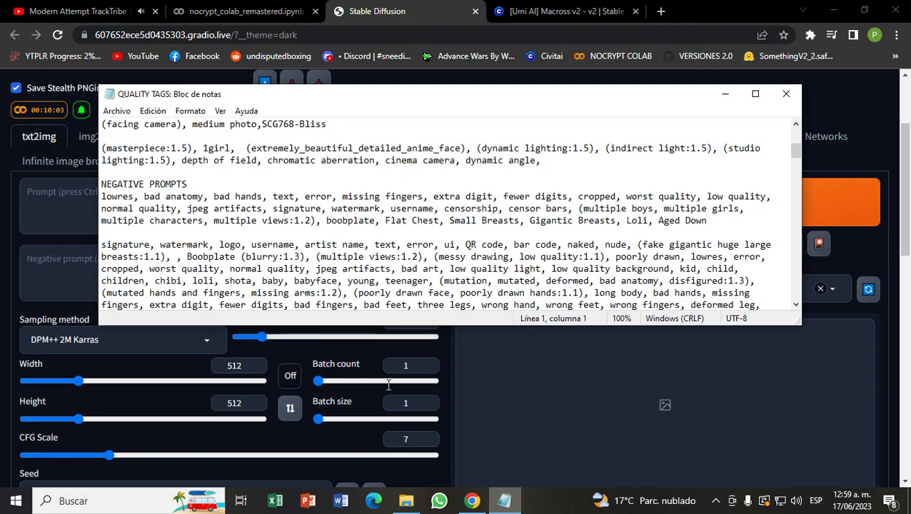
left_click_drag(717, 221, 100, 199)
key("ctrl+c")
left_click(83, 279)
key("ctrl+v")
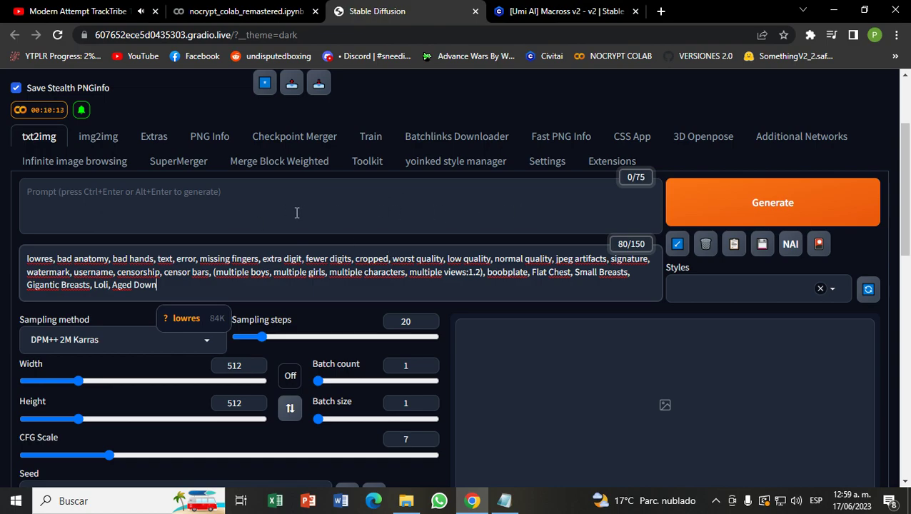
- Copy the whole pasted negative prompt text and clear it from the txt2img negative prompt
left_click(406, 203)
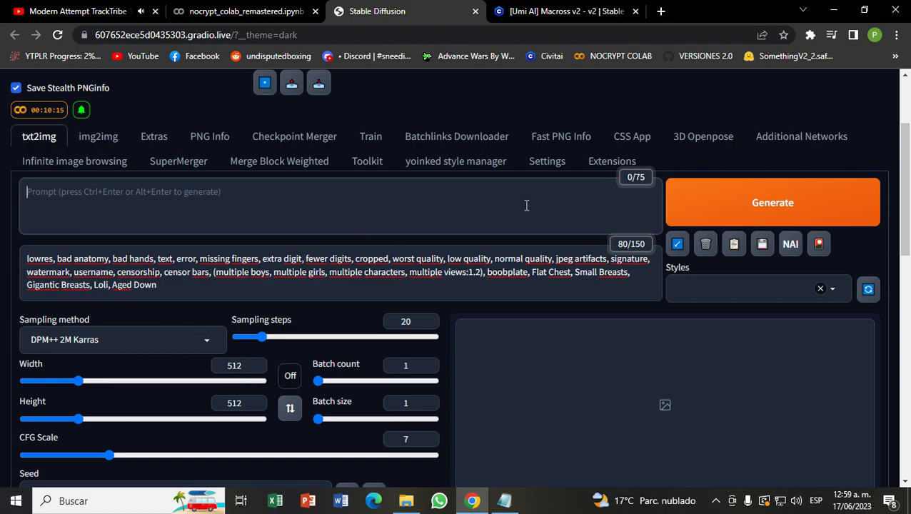
left_click_drag(907, 157, 909, 115)
left_click(153, 396)
key("ctrl+a")
key("ctrl+c")
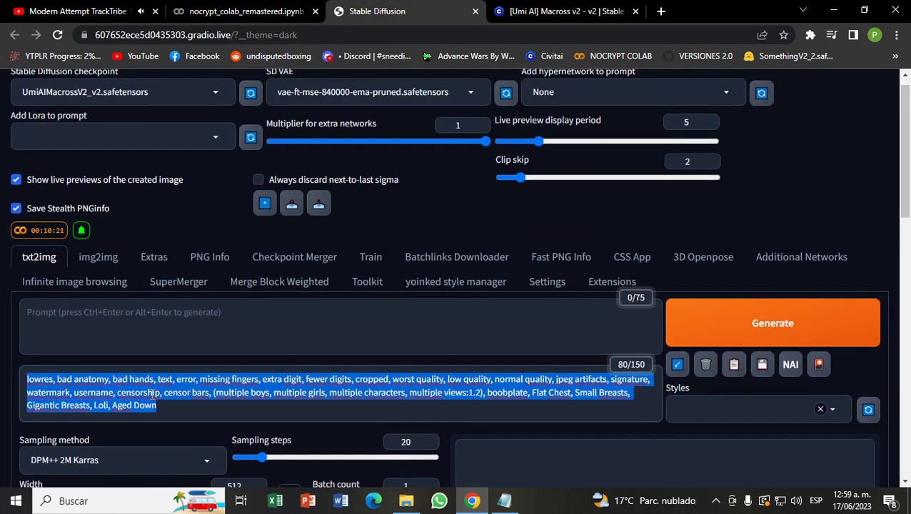
key("BackSpace")
- Enter the txt2img prompt "1girl, solo, blue dress, twintails, outdoors" with an empty negative prompt and generate an image
left_click(199, 319)
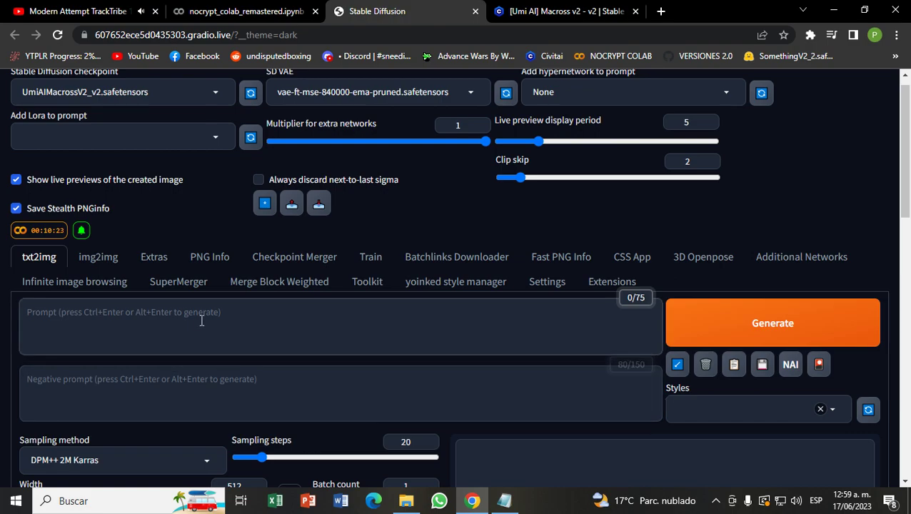
left_click_drag(907, 130, 907, 132)
left_click(189, 394)
left_click(177, 340)
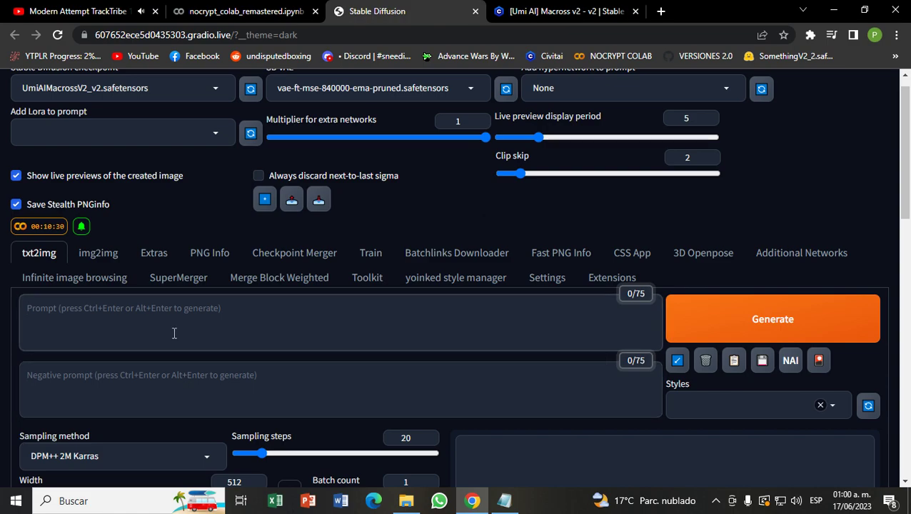
type("1girl, solo, b")
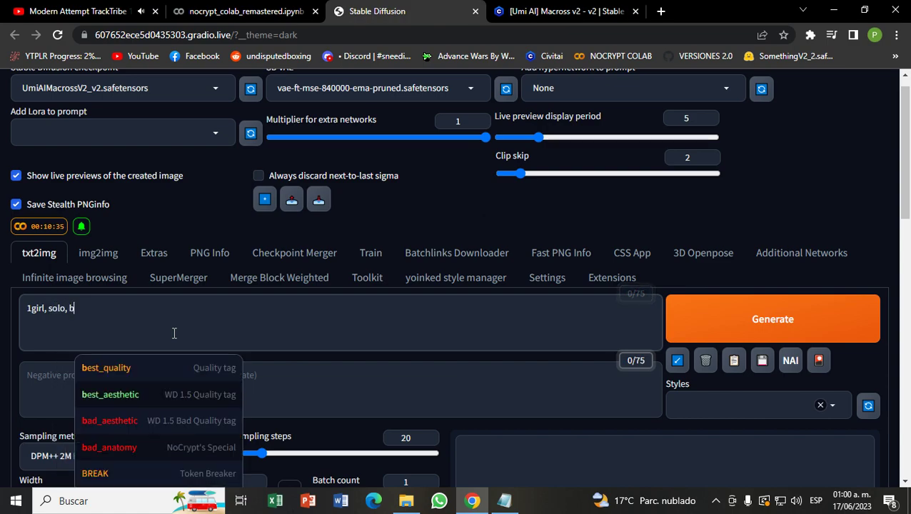
type("lue dress, twin")
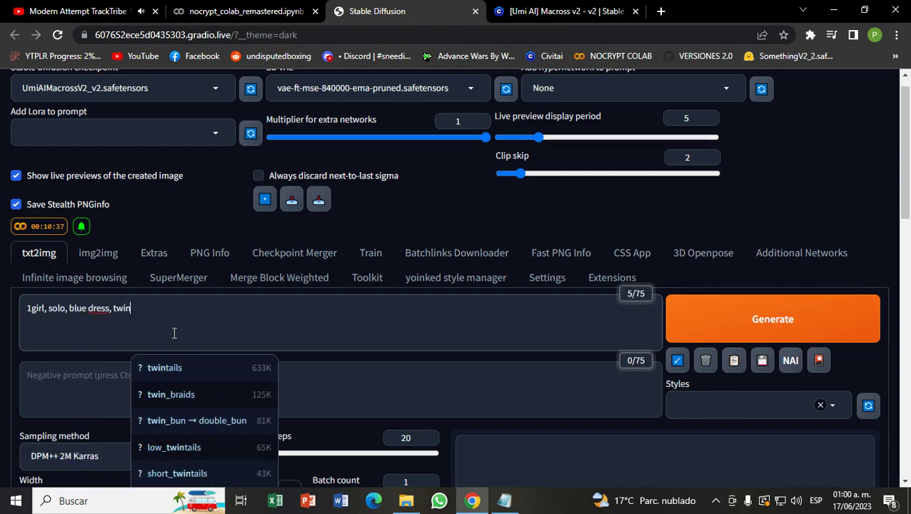
type("tails, outdoors")
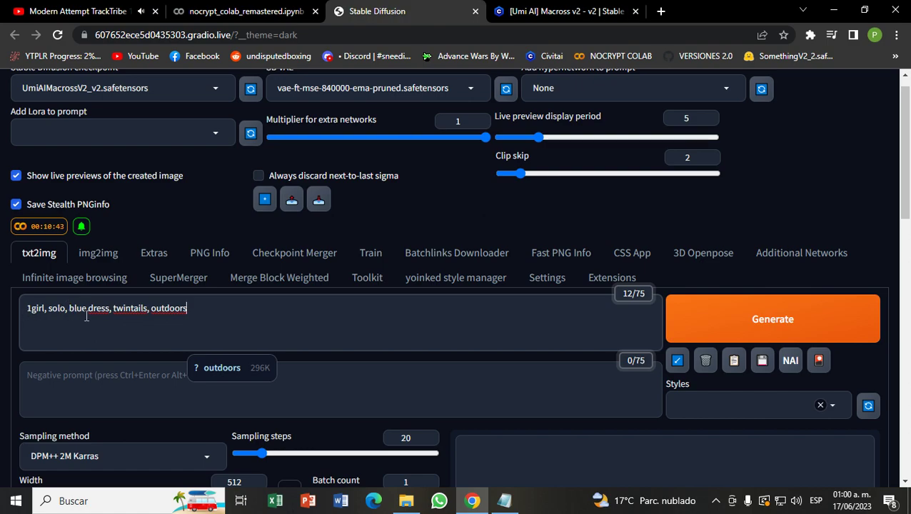
left_click(699, 323)
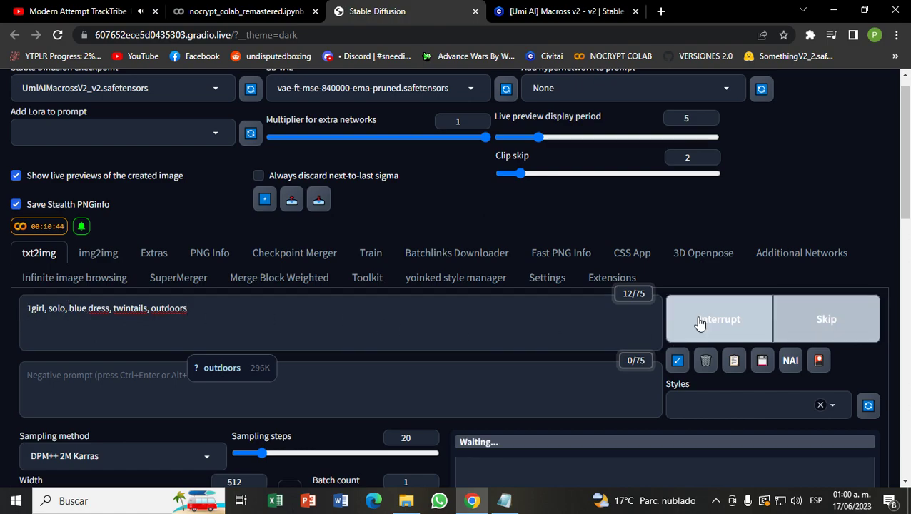
- Open the generated twintails image at full size to inspect it, then return to the generation settings
left_click_drag(908, 130, 908, 189)
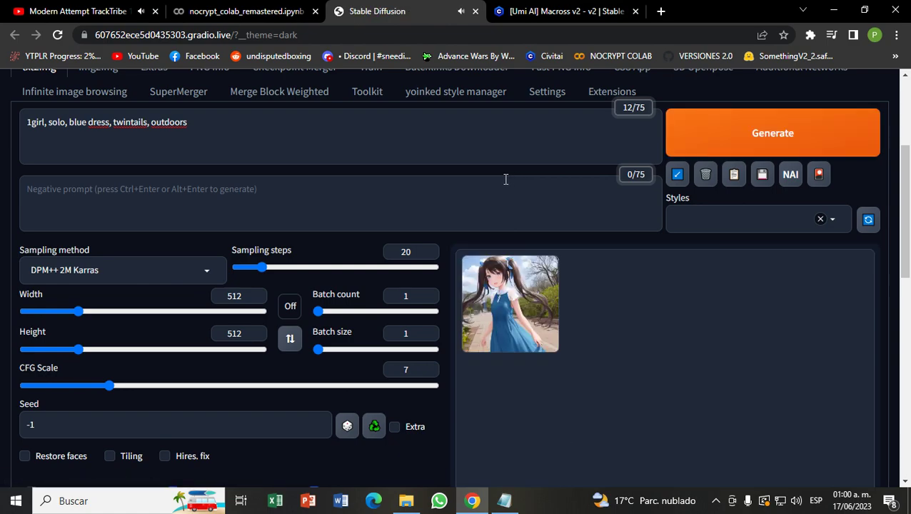
left_click(518, 302)
left_click_drag(905, 249, 910, 204)
left_click(672, 234)
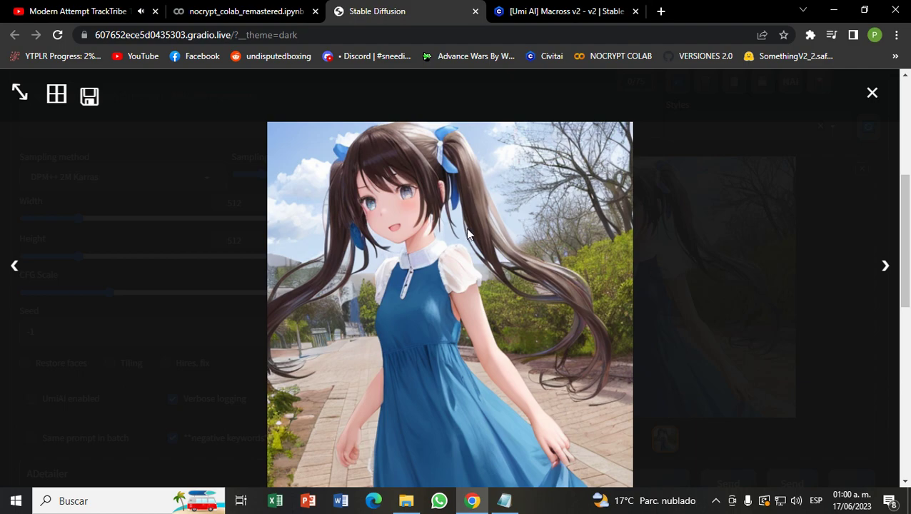
left_click(765, 212)
mouse_move(908, 245)
left_mouse_down()
mouse_move(908, 207)
mouse_move(908, 260)
left_mouse_up()
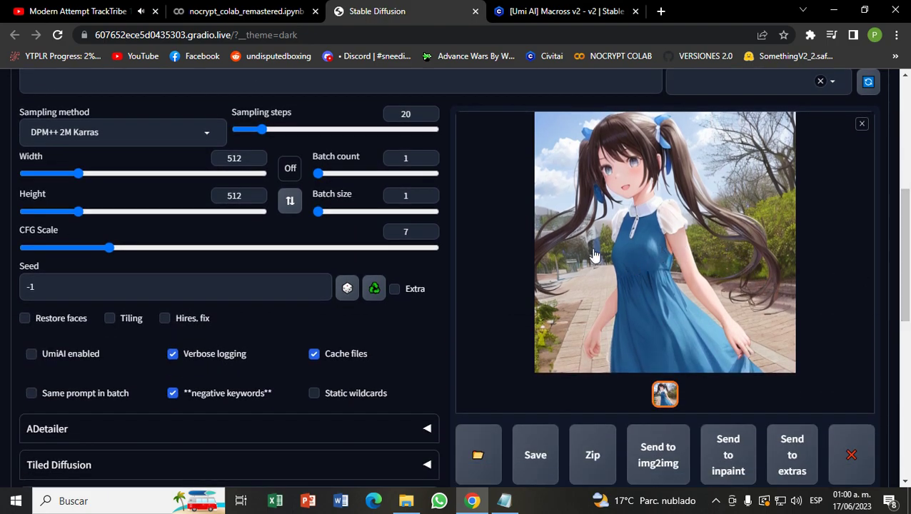
mouse_move(908, 269)
left_mouse_down()
mouse_move(907, 225)
mouse_move(908, 252)
left_mouse_up()
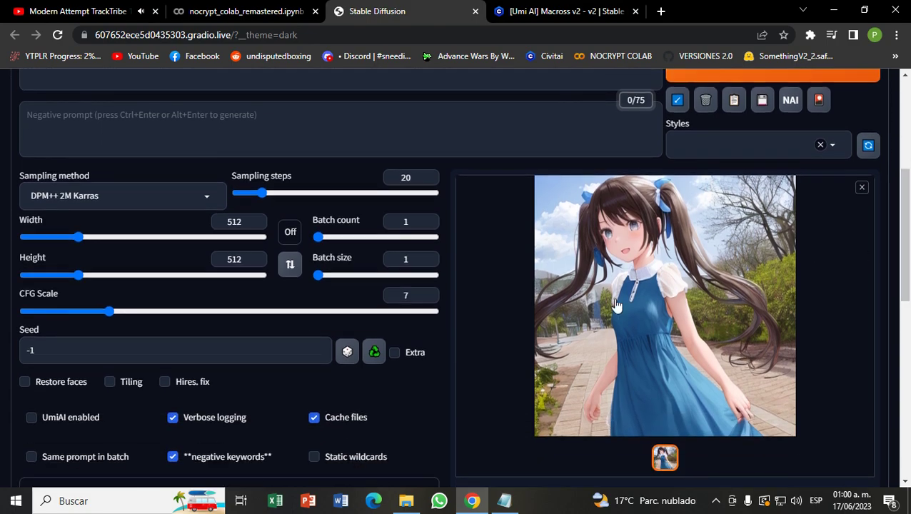
- Try switching between the last image's seed and a random seed, leaving the last image's seed in use
left_click(374, 353)
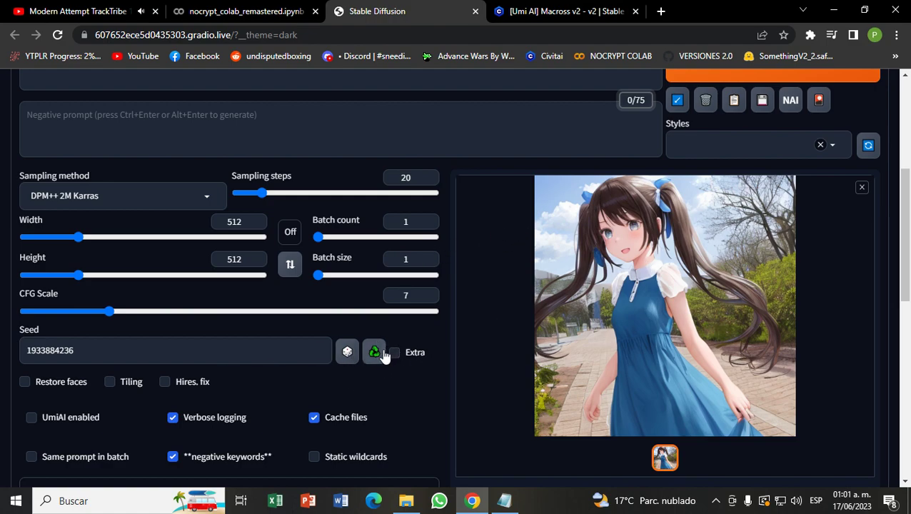
left_click(347, 353)
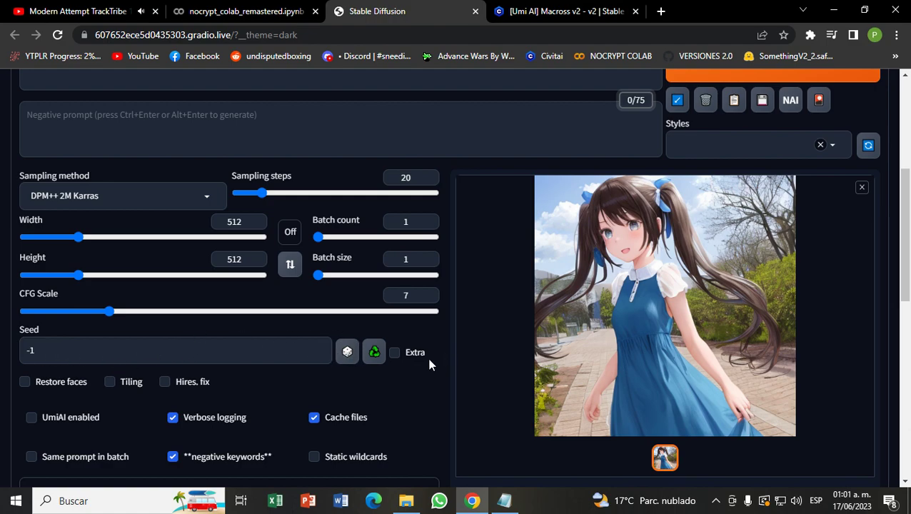
left_click(374, 355)
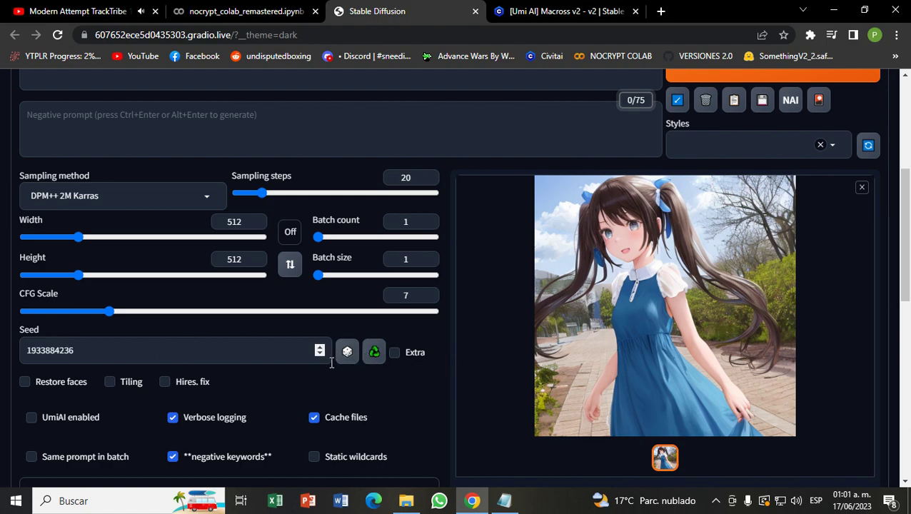
- Paste the first NEGATIVE PROMPTS block from the QUALITY TAGS note into the negative prompt and regenerate with the reused seed
left_click_drag(905, 254, 908, 229)
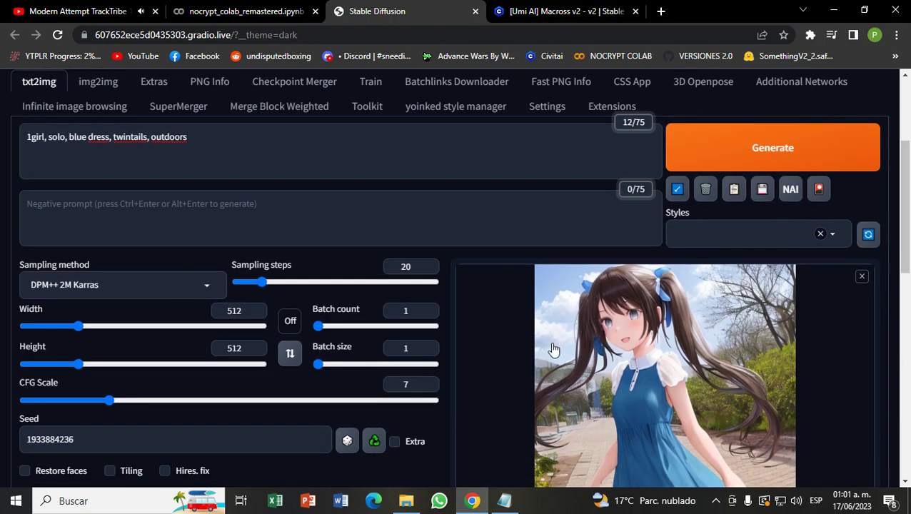
left_click(504, 501)
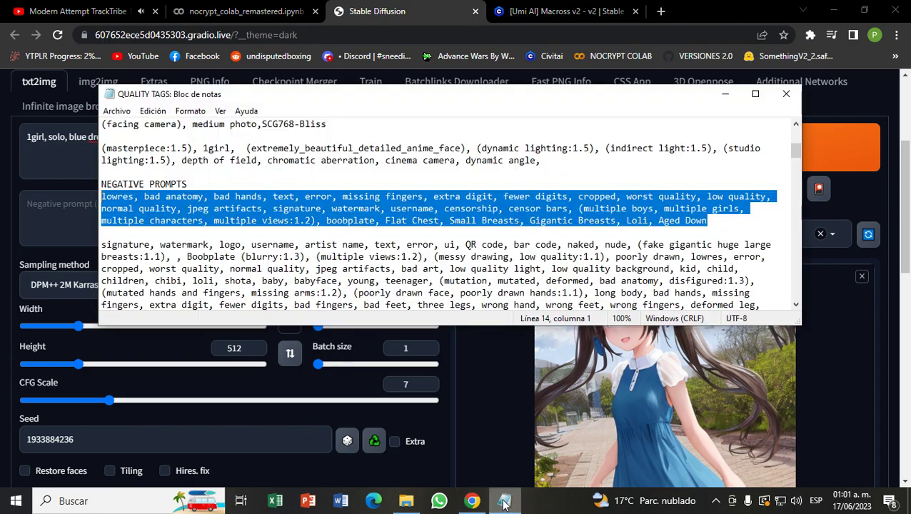
left_click(82, 225)
key("ctrl+v")
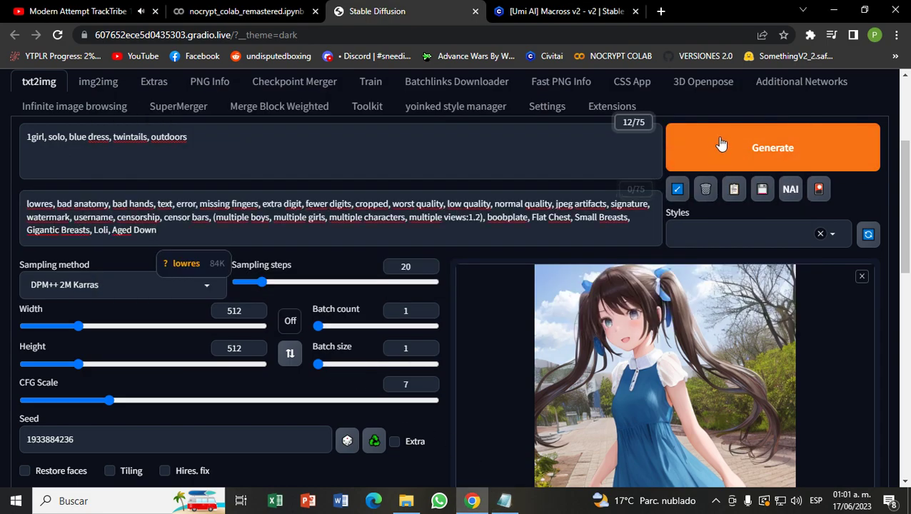
left_click(722, 161)
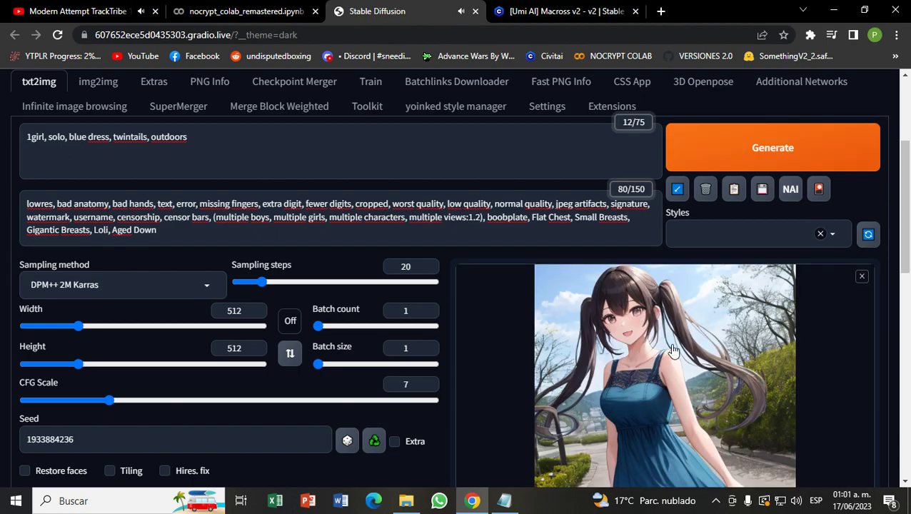
- Enlarge the image generated with the negative prompt to inspect it, then close the enlarged view
left_click(672, 351)
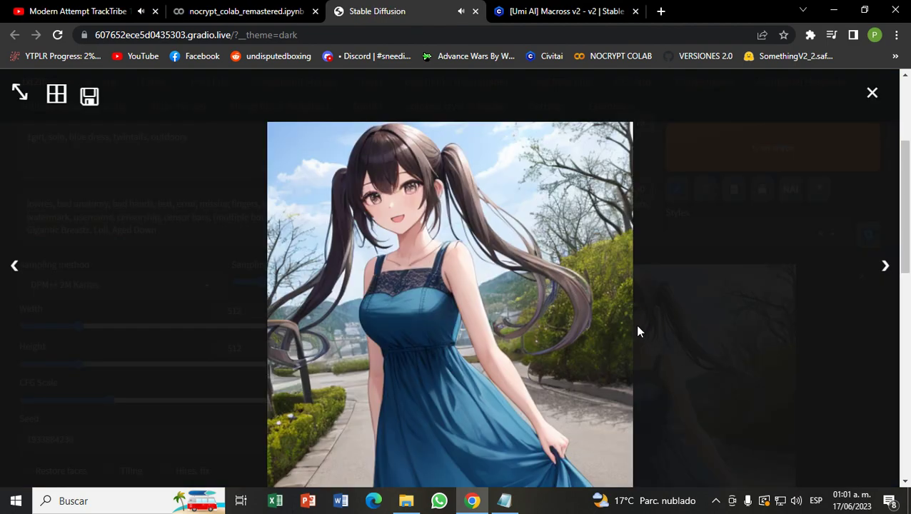
left_click(710, 304)
left_click_drag(907, 195, 908, 216)
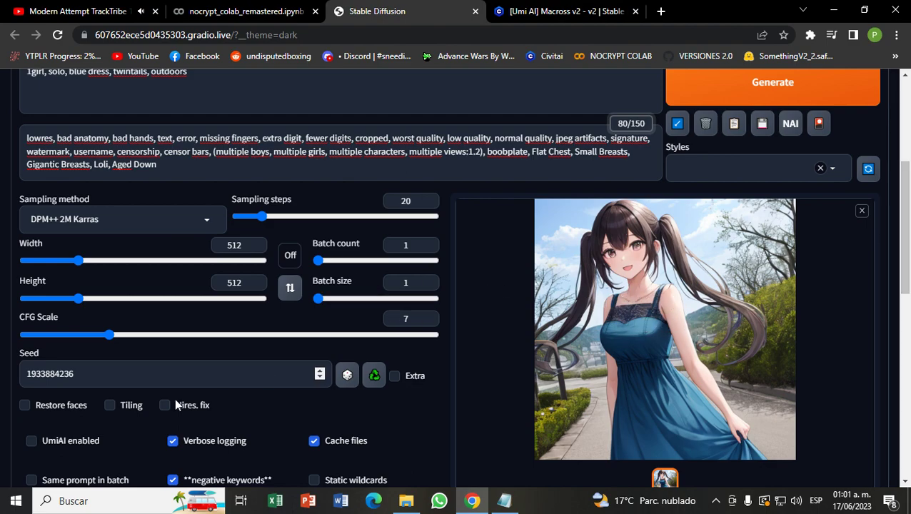
- Reset the seed to random (-1) and set the sampling steps to 15
left_click(346, 376)
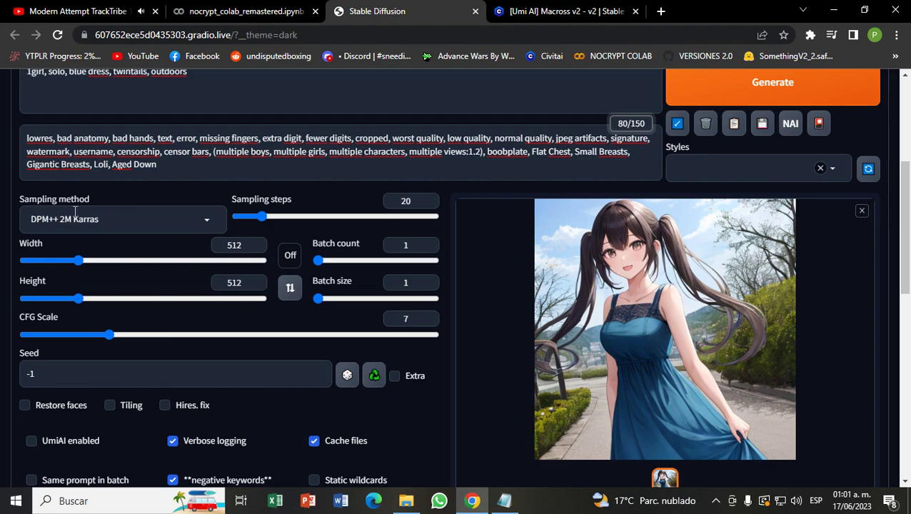
scroll(63, 214, "up", 4)
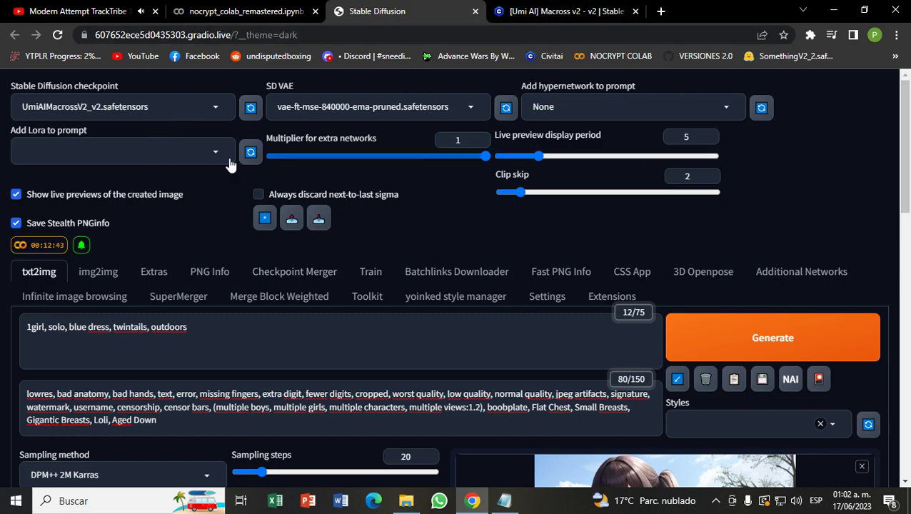
scroll(450, 123, "down", 5)
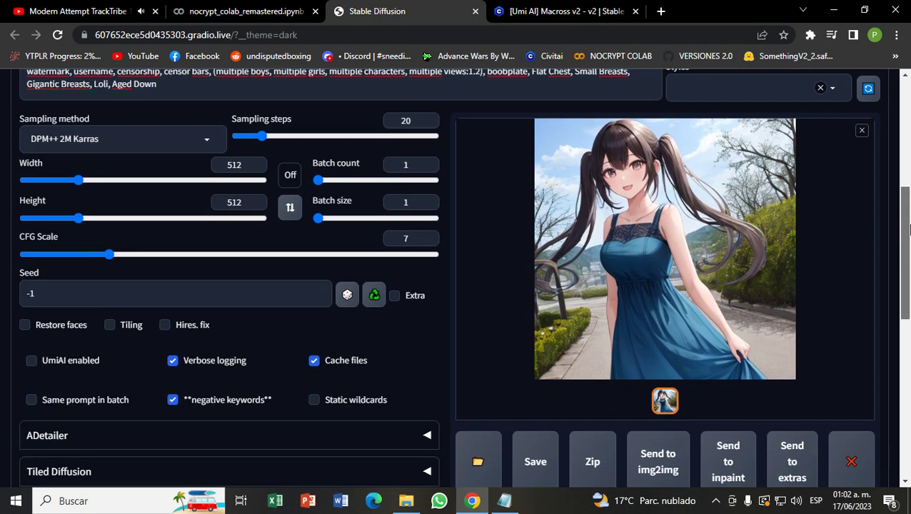
left_click(428, 123)
left_click(428, 123)
left_click(429, 124)
left_click(428, 124)
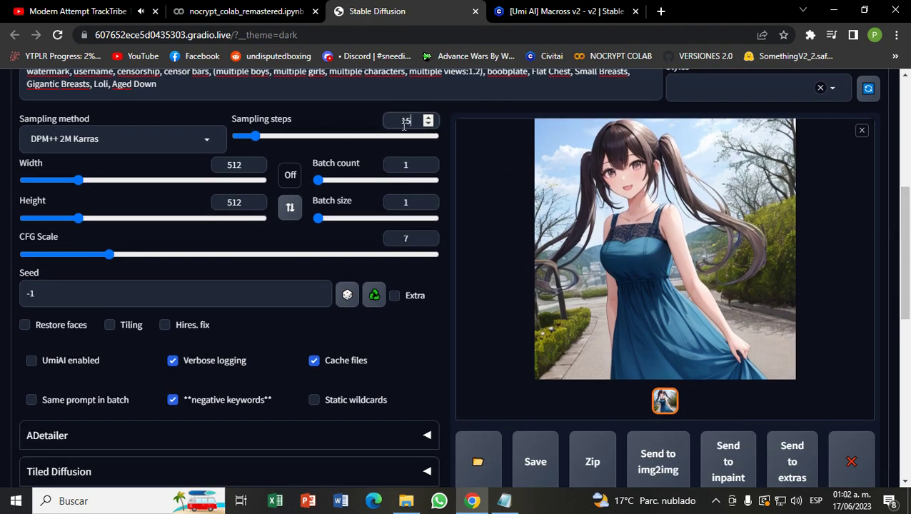
- Set the sampling method to DPM++ SDE and the CFG scale to 5.5
left_click(172, 135)
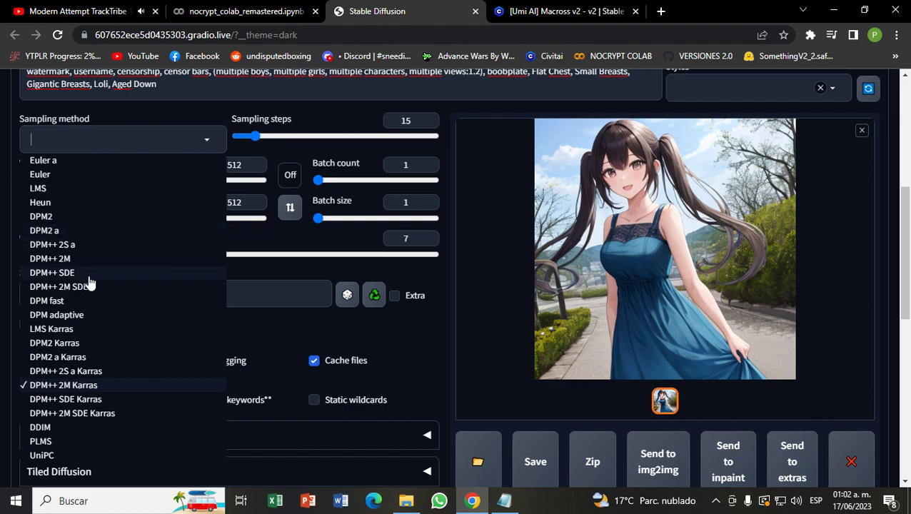
left_click(81, 276)
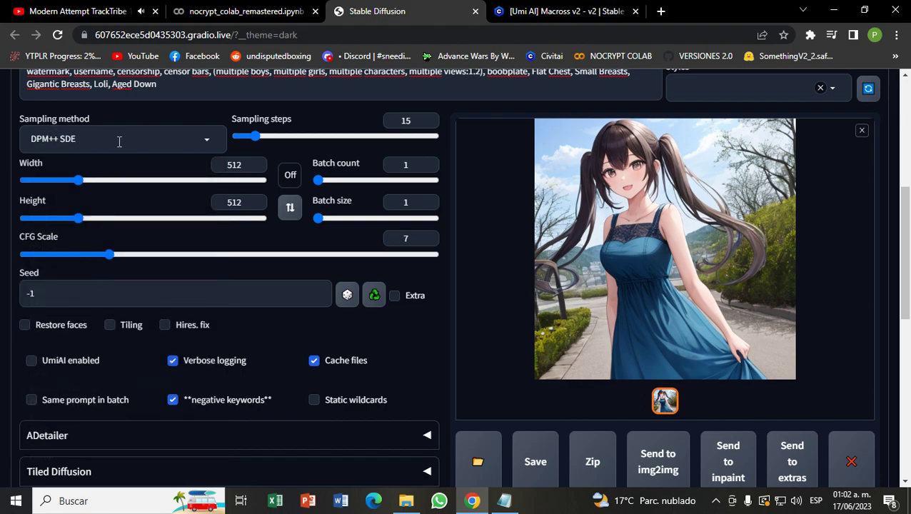
left_click(429, 242)
left_click(429, 242)
left_click(429, 242)
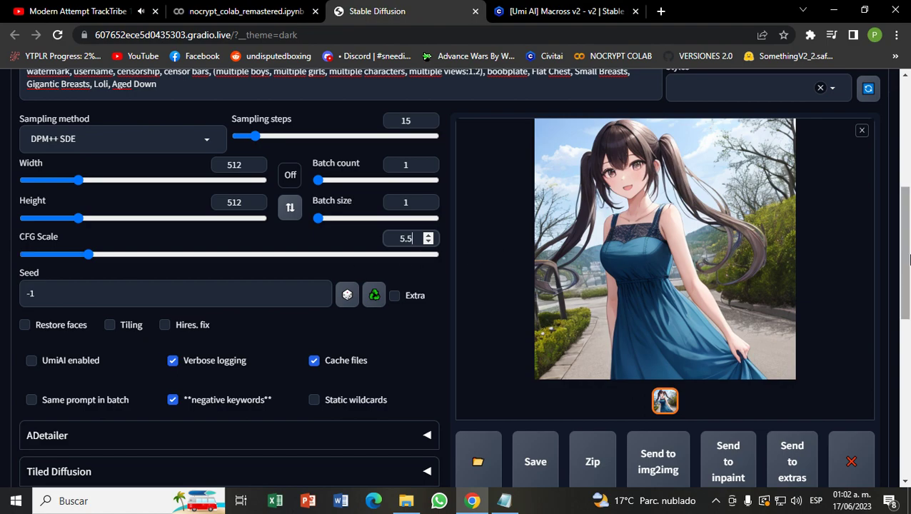
- Reuse the seed of the last generated image and generate a new image with the changed sampling settings
scroll(909, 296, "up", 2)
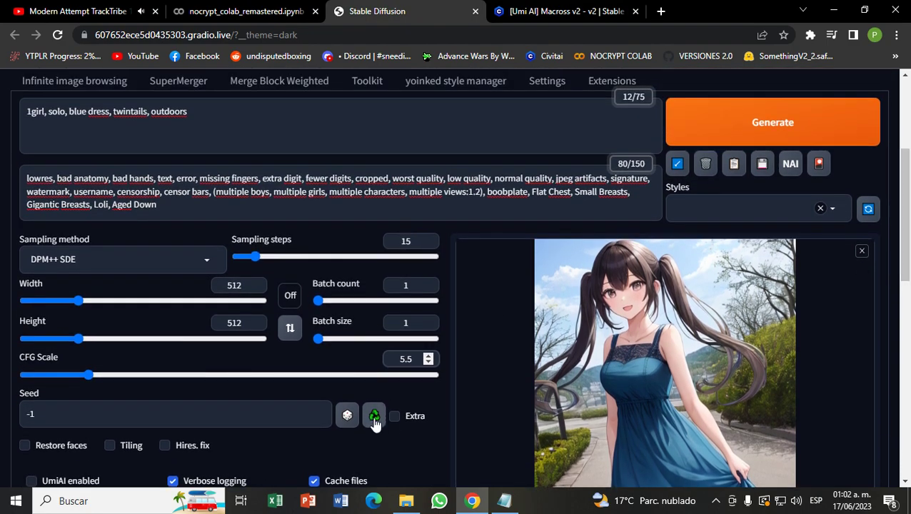
left_click(374, 417)
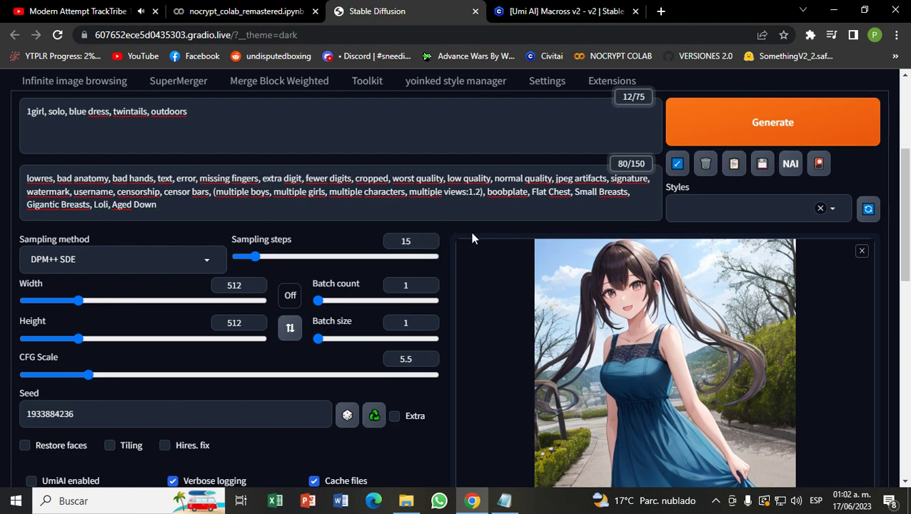
left_click(728, 127)
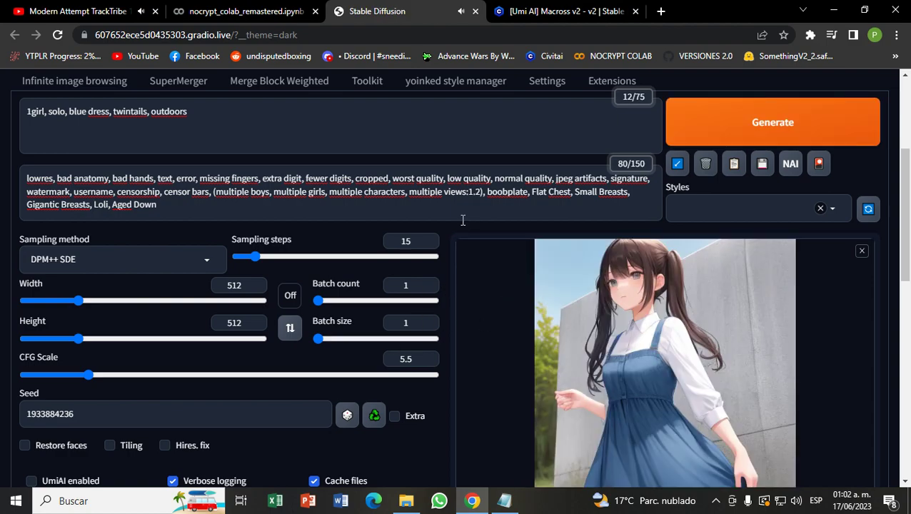
- Enlarge the image generated with DPM++ SDE to inspect it, then close the enlarged view
left_click(646, 314)
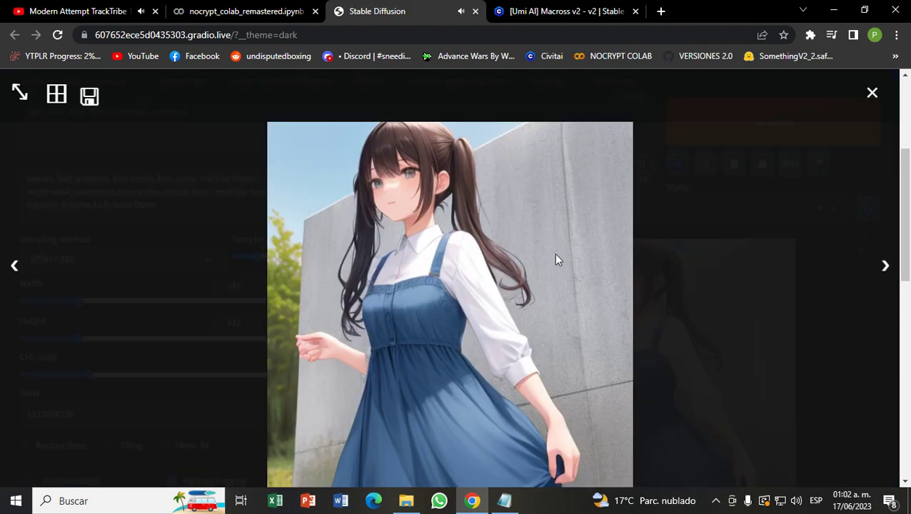
mouse_move(908, 171)
left_mouse_down()
mouse_move(909, 207)
mouse_move(909, 169)
left_mouse_up()
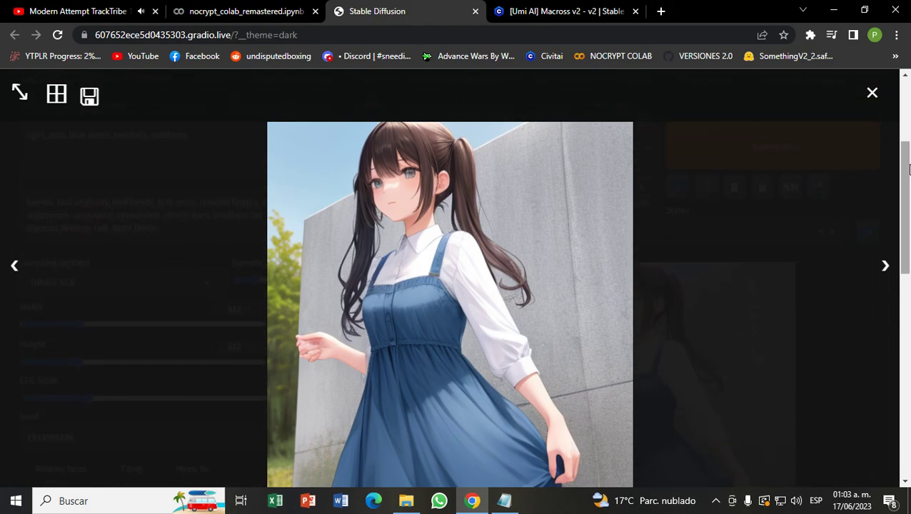
left_click(803, 359)
- Set the txt2img seed back to random (-1)
left_click_drag(908, 215, 909, 148)
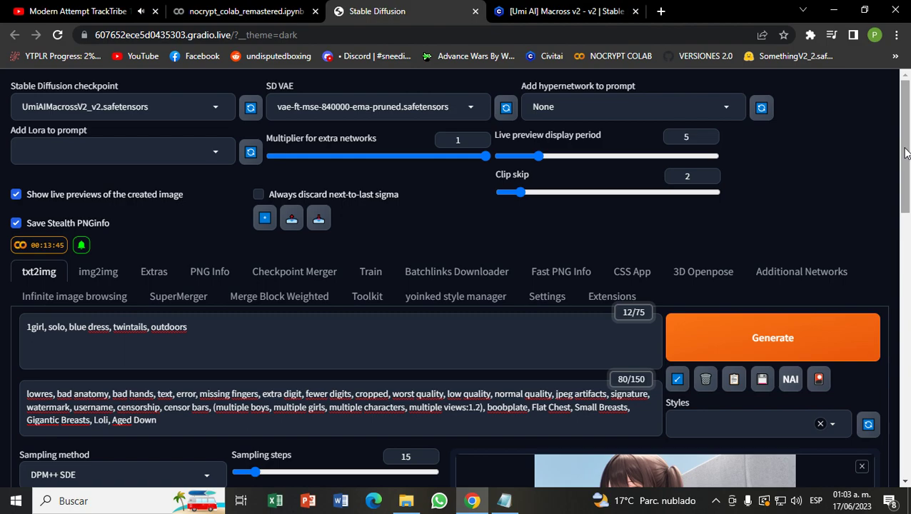
left_click_drag(908, 137, 909, 202)
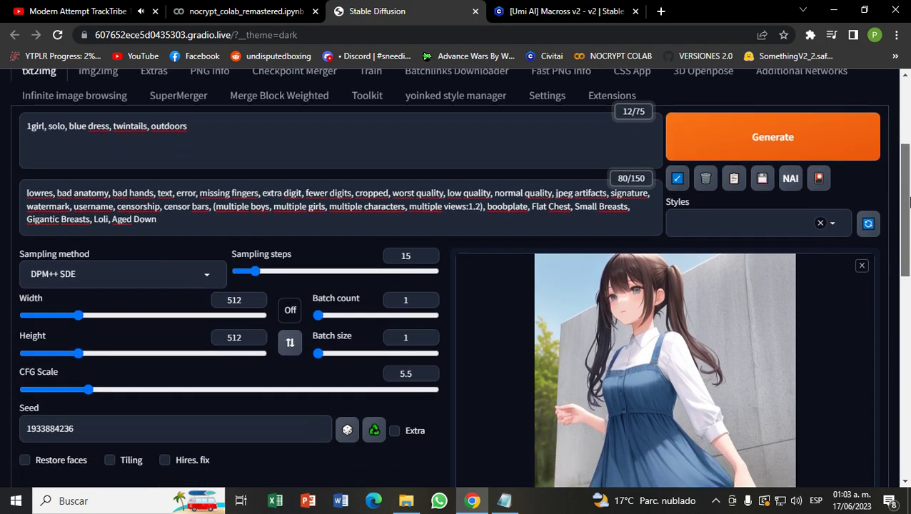
scroll(284, 355, "down", 2)
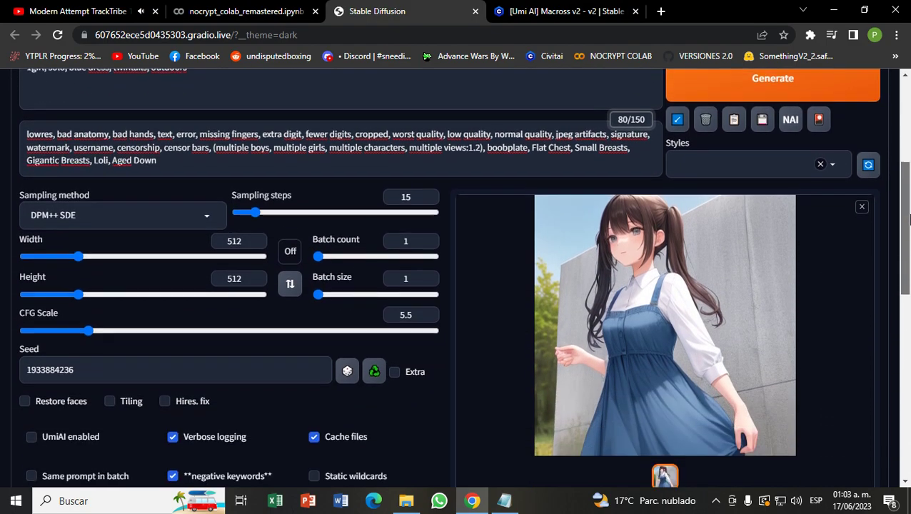
left_click(347, 274)
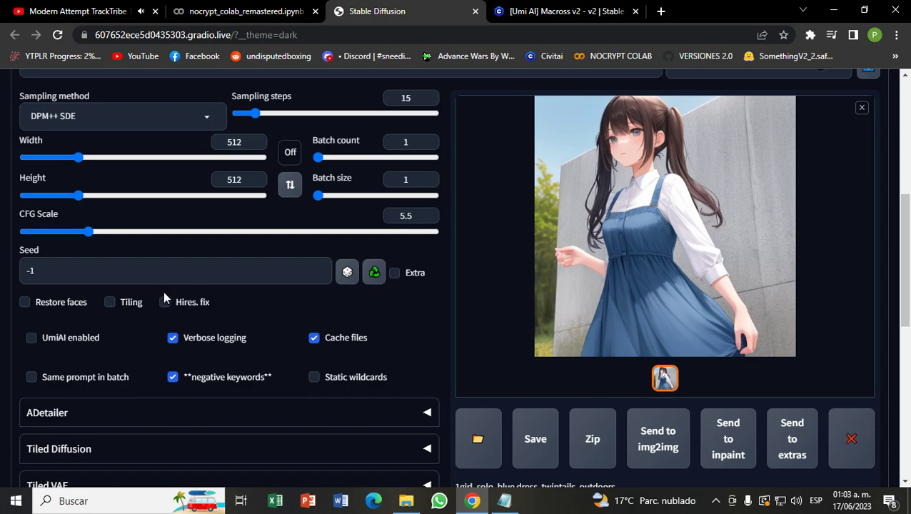
- Set the image height to 768
left_click(256, 176)
left_click(256, 177)
left_click(256, 176)
left_click(257, 177)
left_click(256, 177)
left_click(256, 176)
left_click(256, 176)
left_click(256, 176)
left_click(256, 176)
left_click(257, 177)
left_click(256, 176)
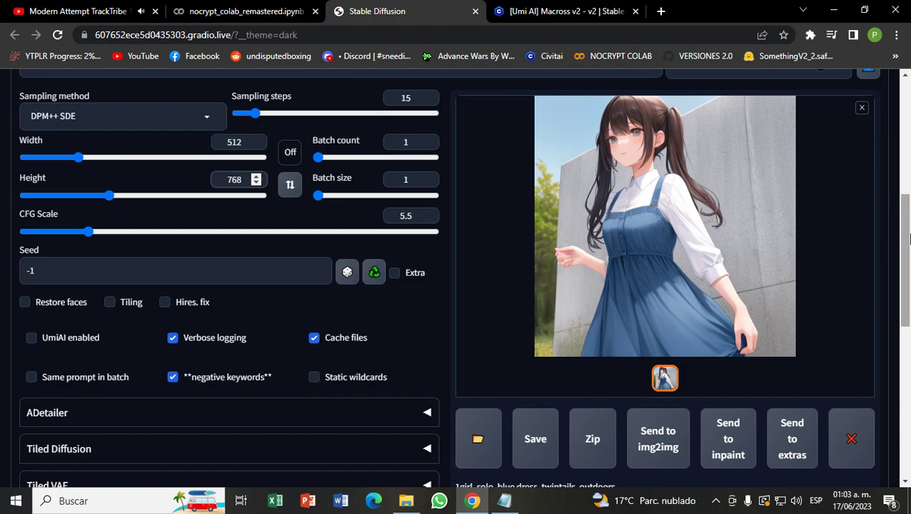
- Enable Hires. fix with the 4x_foolhardy_Remacri upscaler and an upscale factor of 1.5
scroll(907, 187, "up", 3)
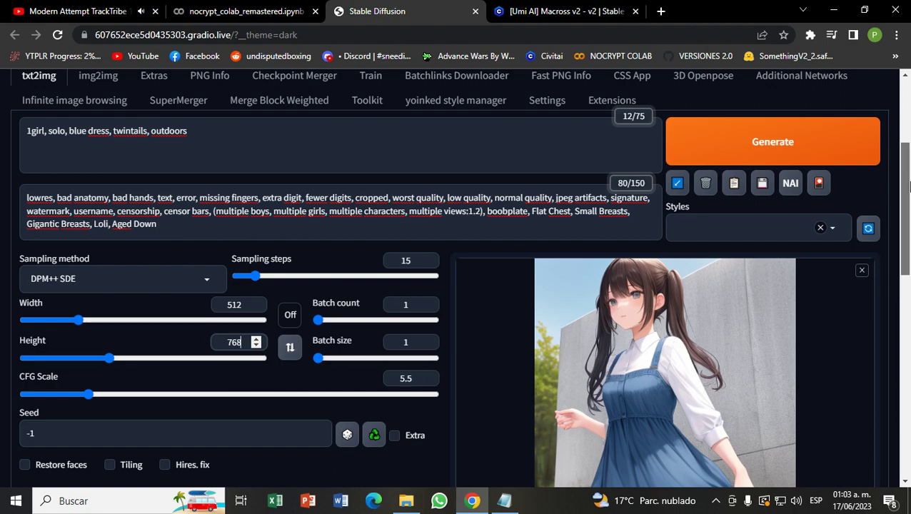
scroll(909, 185, "down", 2)
scroll(349, 395, "down", 1)
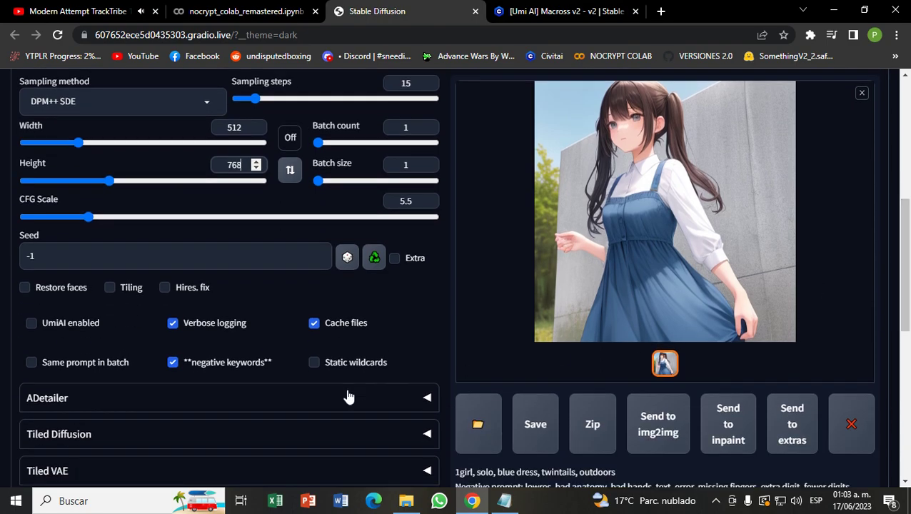
left_click(167, 288)
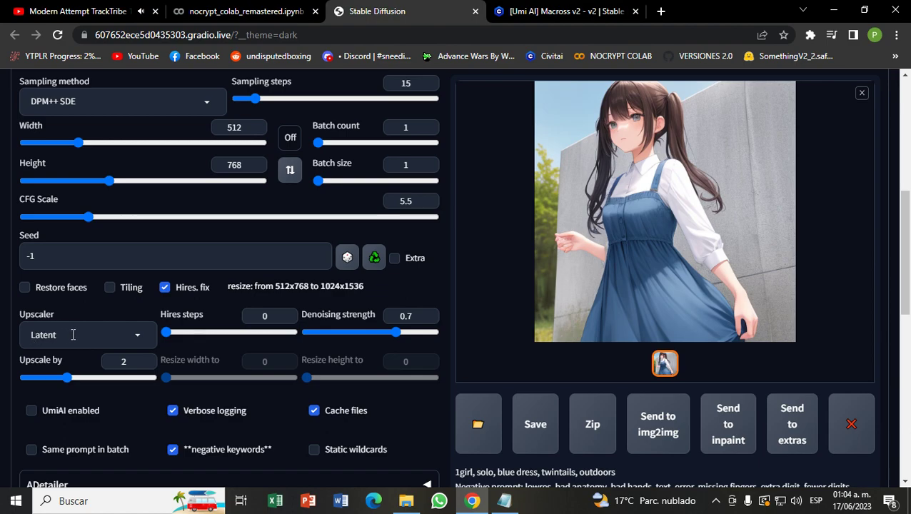
left_click(115, 336)
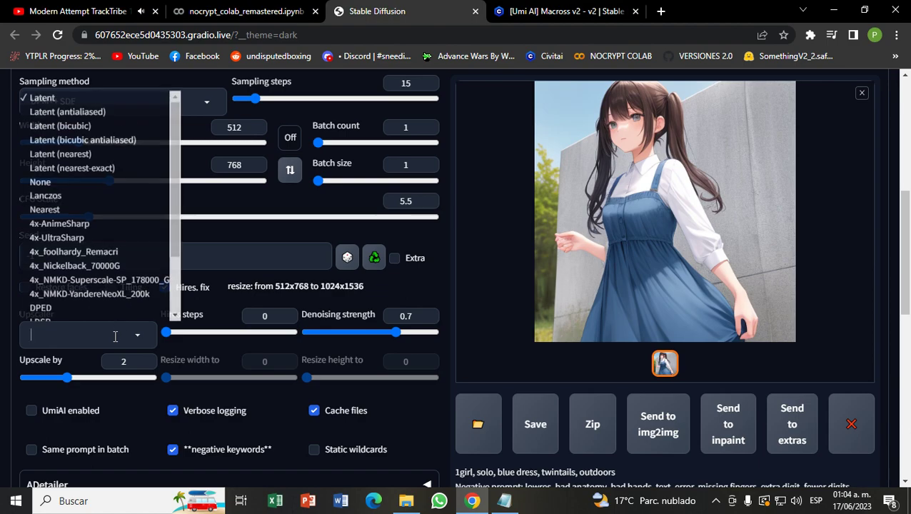
left_click(89, 252)
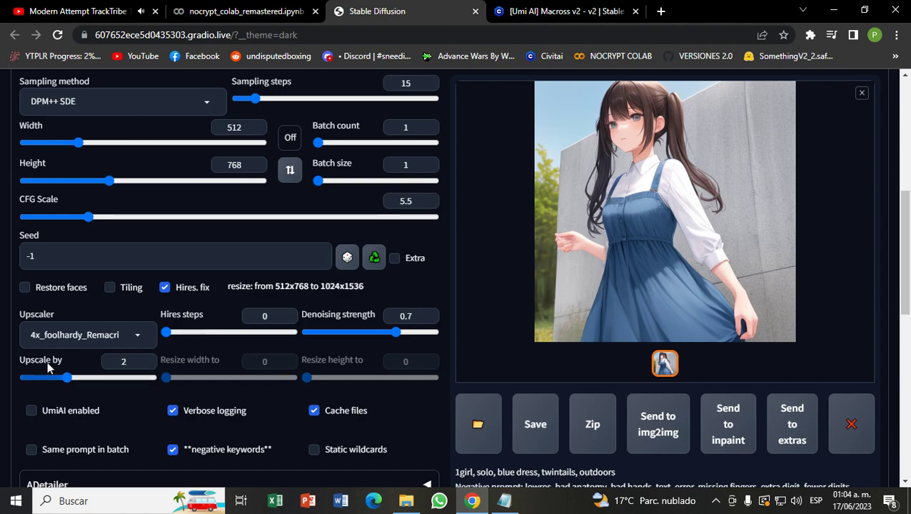
left_click_drag(145, 366, 147, 368)
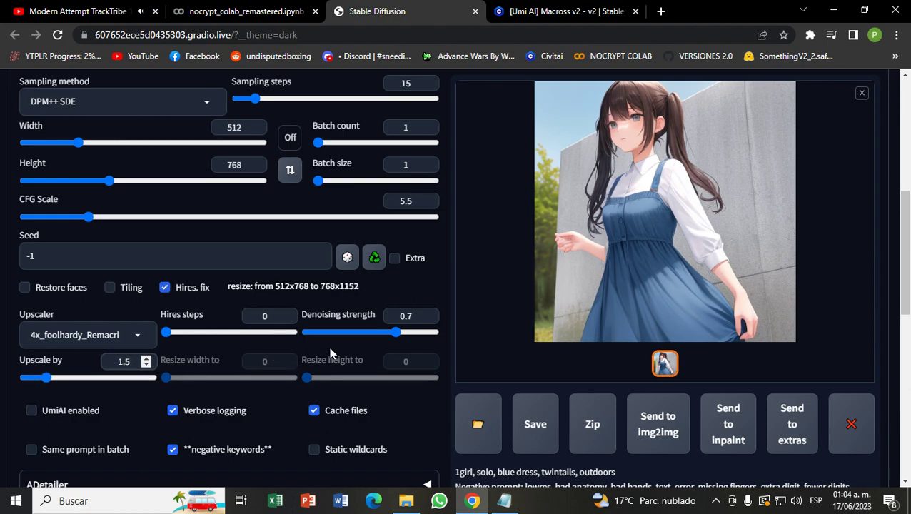
- Set the Hires. fix denoising strength to 0.4
left_click(429, 323)
left_click_drag(428, 323, 428, 321)
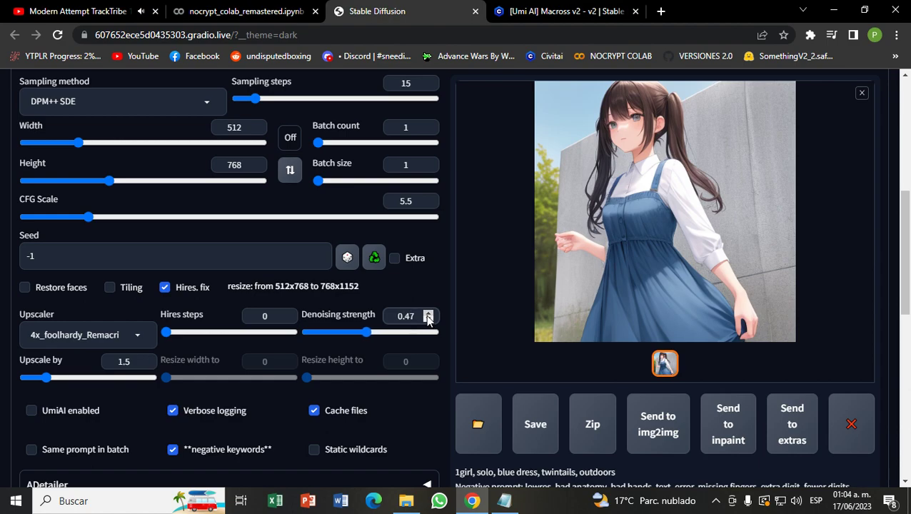
left_click(428, 317)
left_click(428, 317)
left_click(427, 317)
left_click_drag(429, 323, 428, 324)
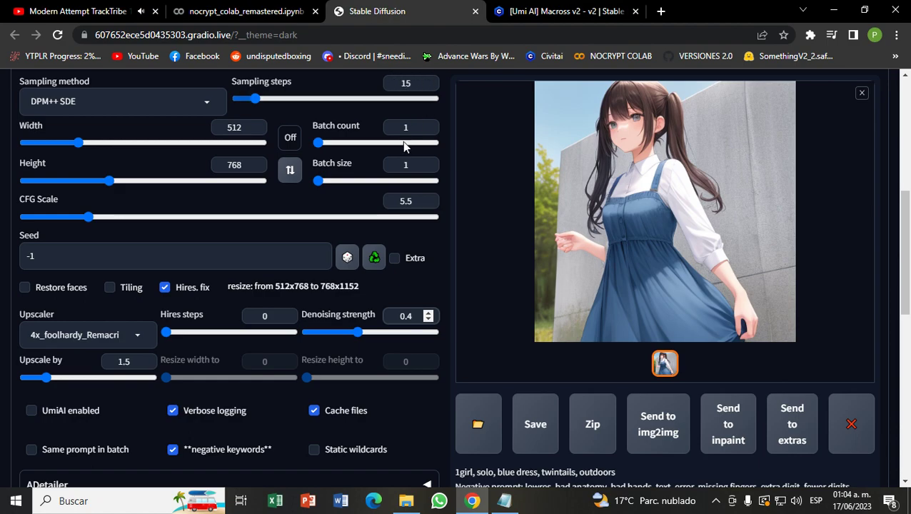
left_click(286, 312)
left_click(285, 313)
left_click(286, 319)
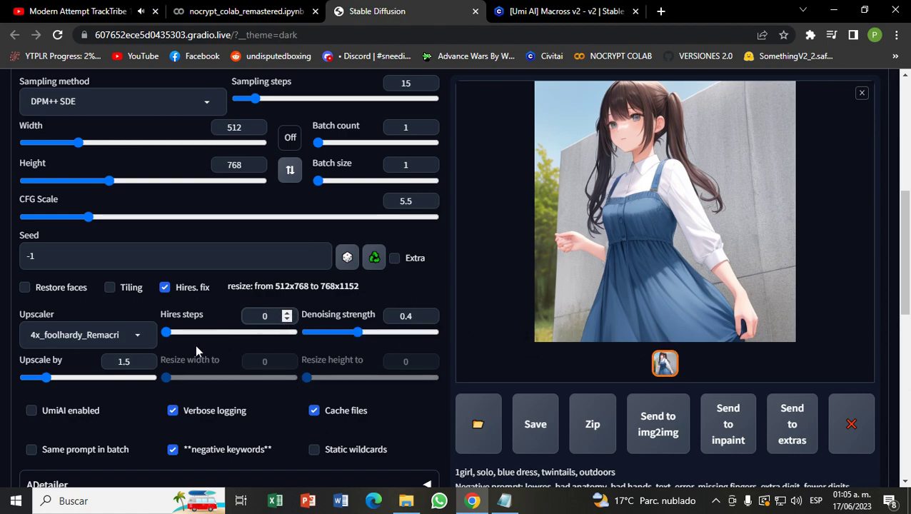
- Generate a new image using Hires. fix and follow its preview until it is done
scroll(907, 298, "down", 3)
left_click_drag(908, 298, 907, 182)
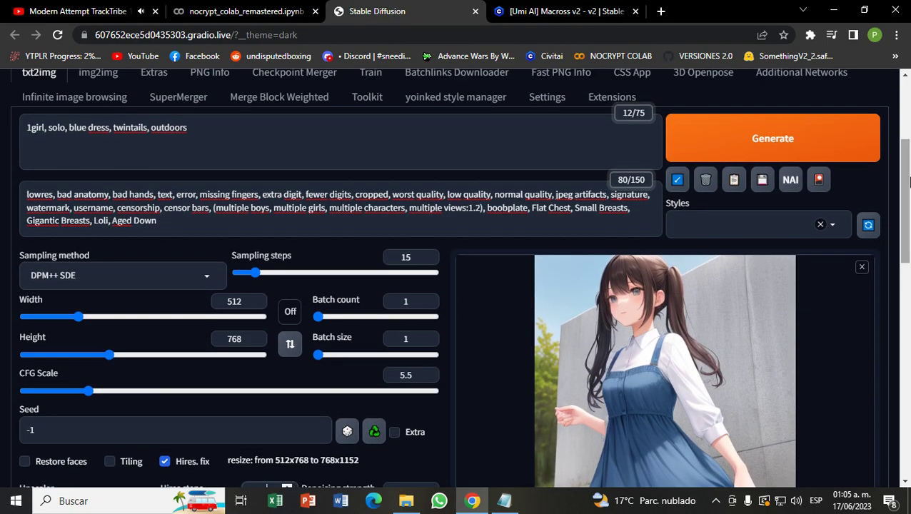
left_click(724, 136)
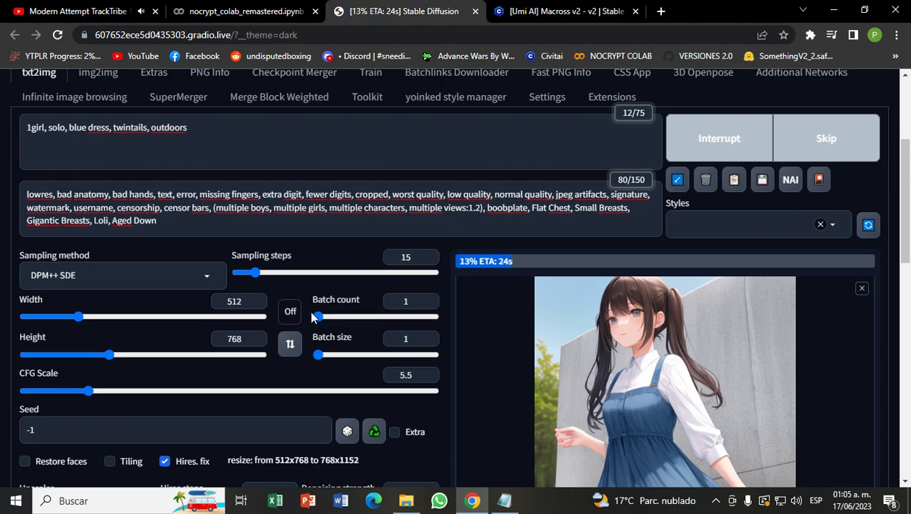
left_click_drag(903, 187, 909, 226)
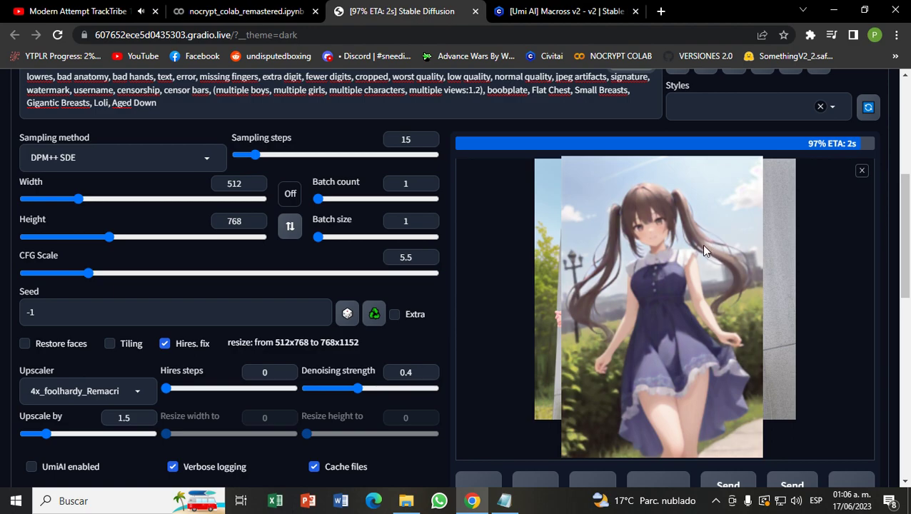
scroll(907, 211, "down", 1)
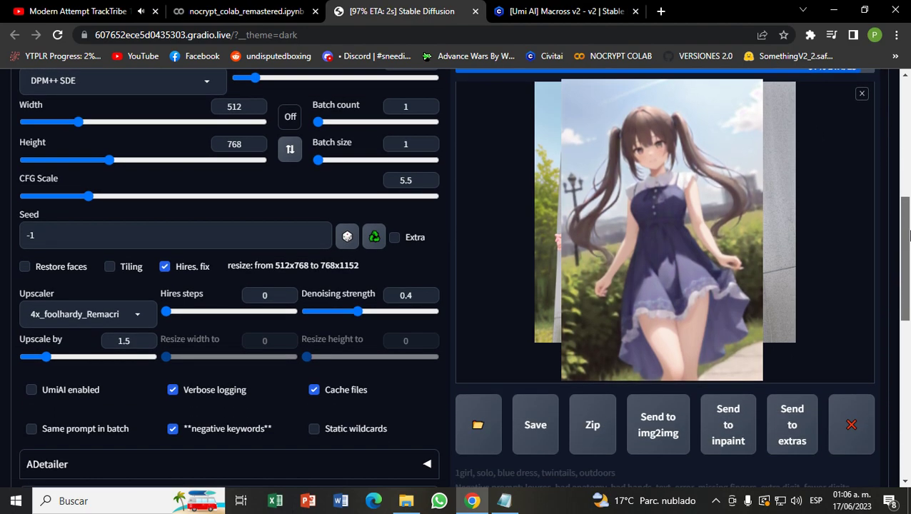
scroll(907, 208, "up", 1)
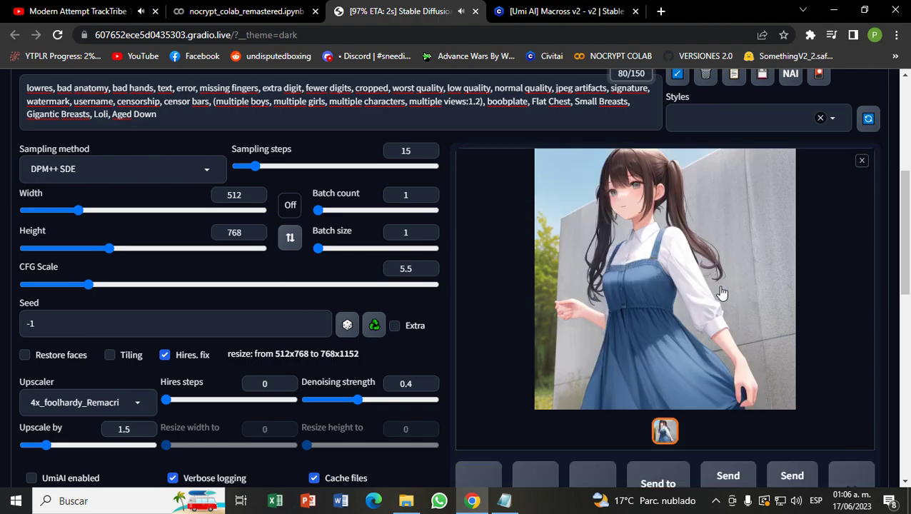
- Enlarge the image generated with Hires. fix to inspect its face and details, then close the enlarged view
left_click(626, 233)
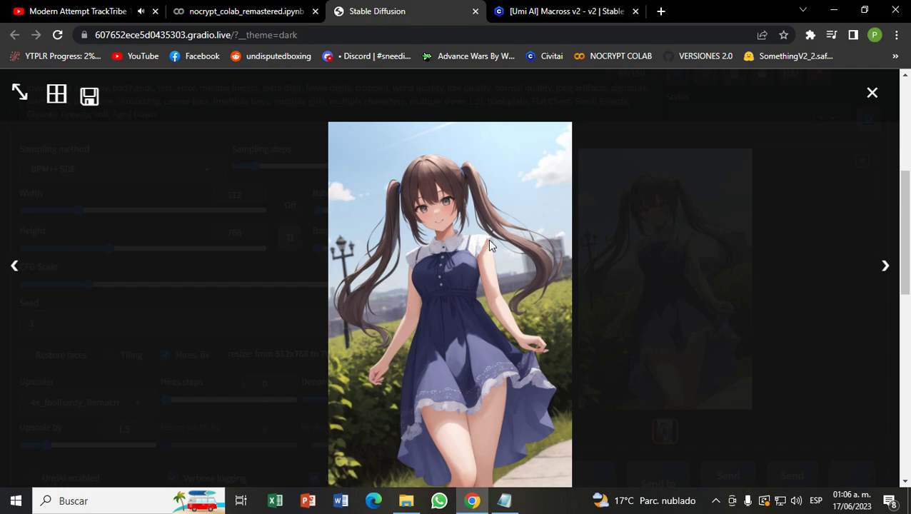
right_click(436, 170)
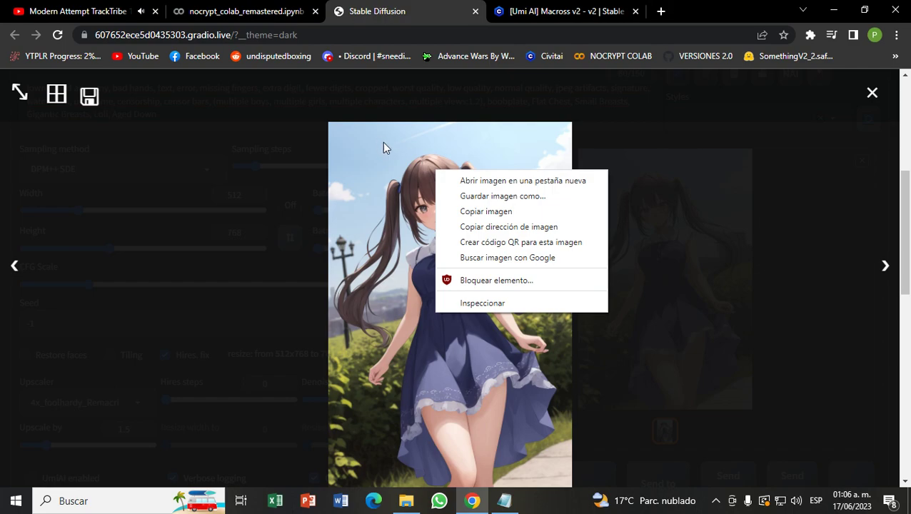
key("Escape")
key("Escape")
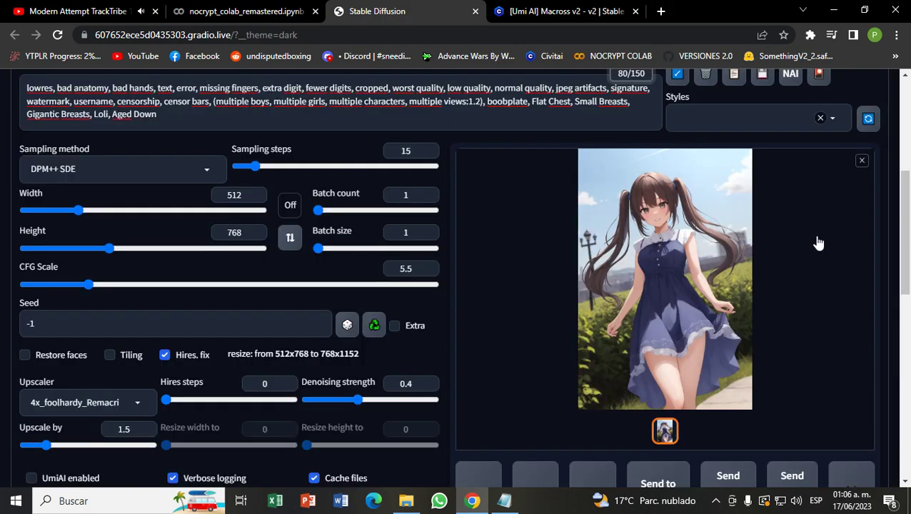
left_click_drag(903, 246, 905, 212)
left_click(640, 253)
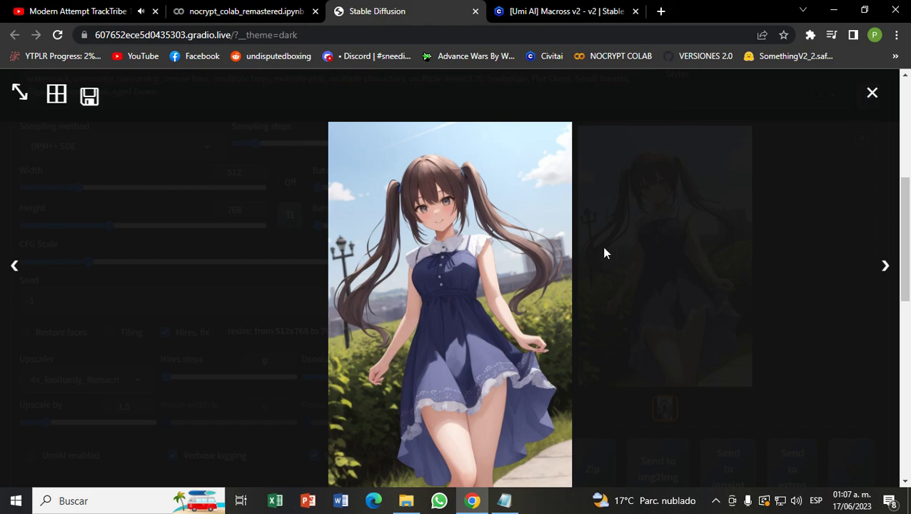
left_click(512, 261)
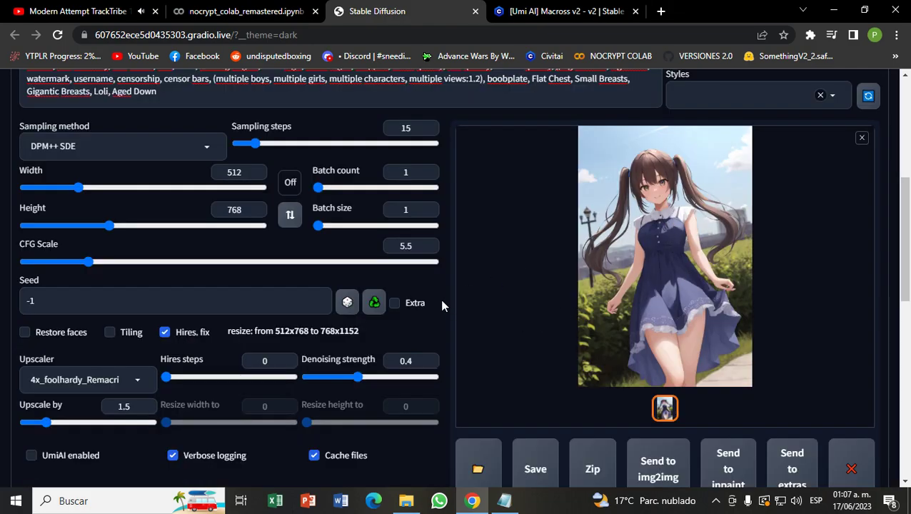
- Reuse the seed of the last generated image and enable ADetailer with the face_yolov8n.pt model
left_click(375, 302)
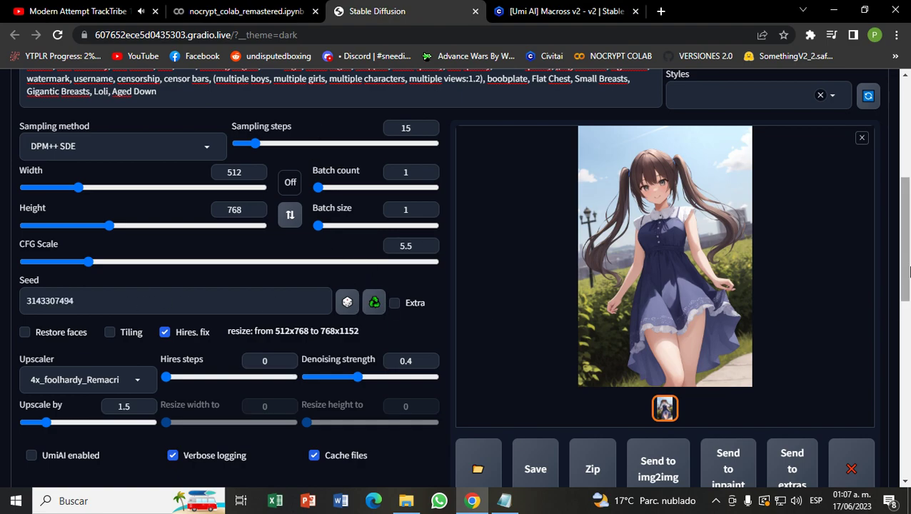
scroll(908, 305, "down", 3)
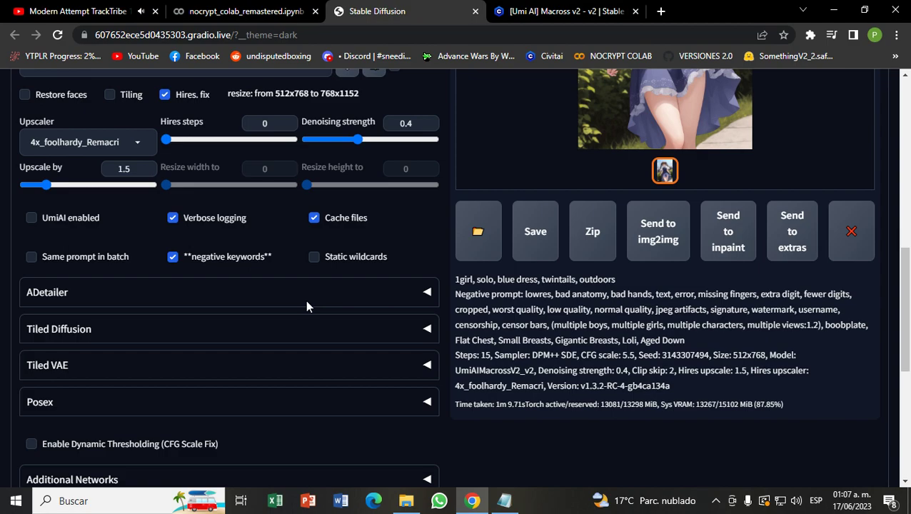
left_click(50, 294)
left_click(39, 326)
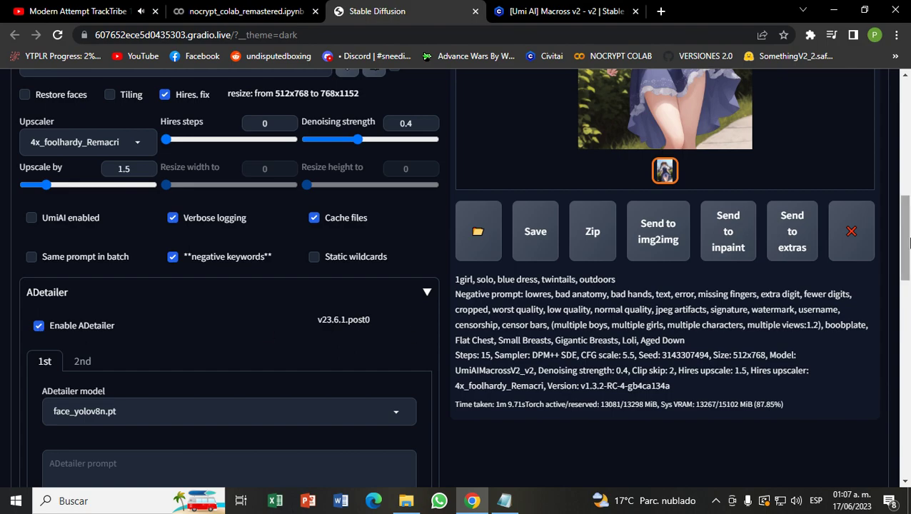
- Generate the image again with ADetailer active and follow its progress
scroll(201, 401, "down", 3)
scroll(483, 284, "up", 10)
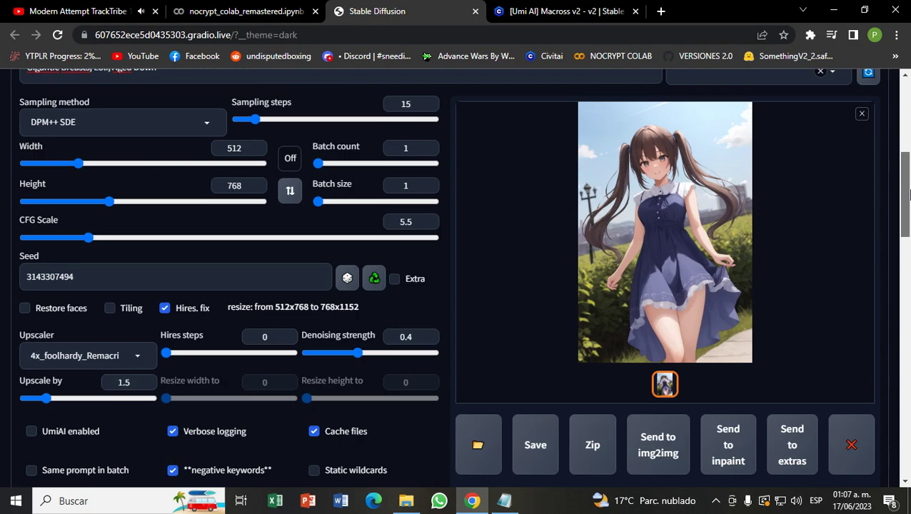
left_click(727, 129)
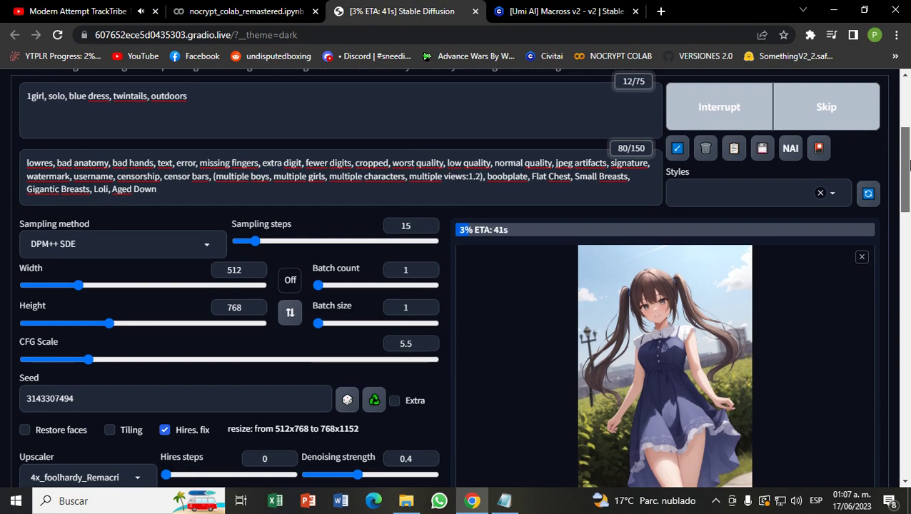
scroll(908, 160, "down", 2)
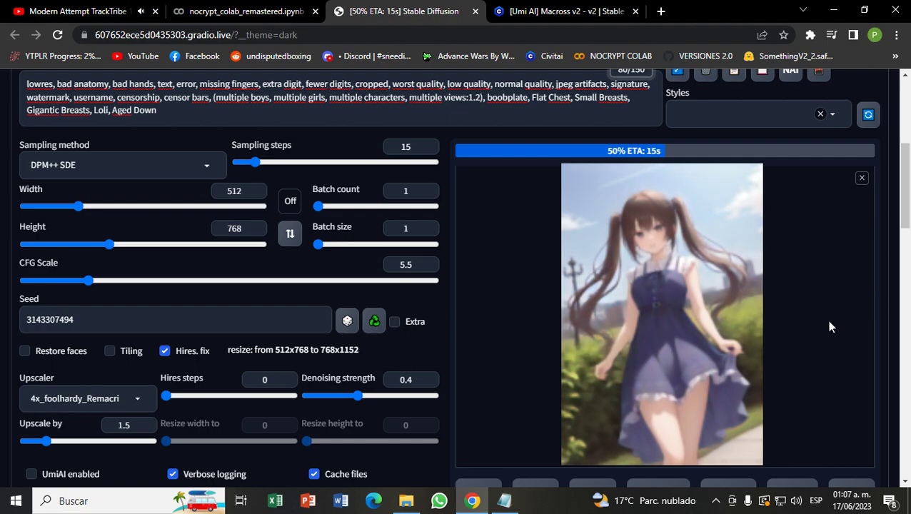
mouse_move(907, 178)
left_mouse_down()
mouse_move(908, 228)
mouse_move(908, 184)
left_mouse_up()
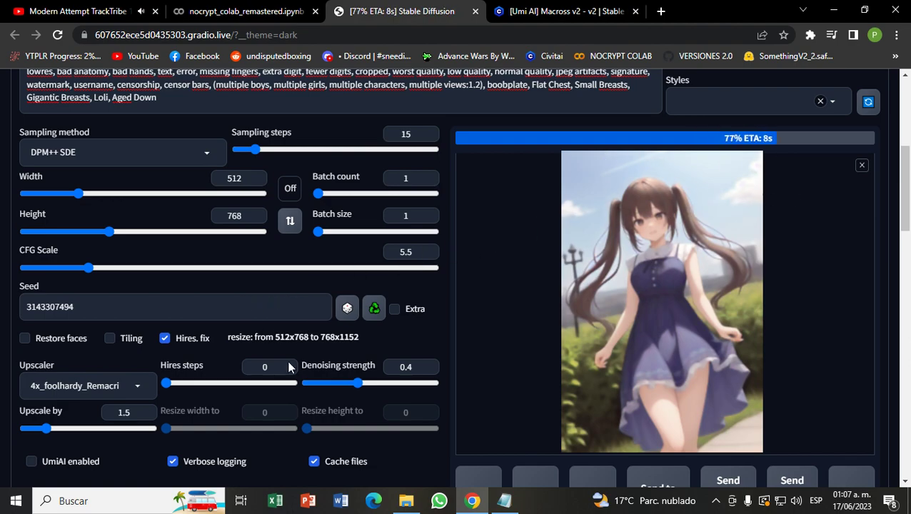
scroll(310, 260, "down", 4)
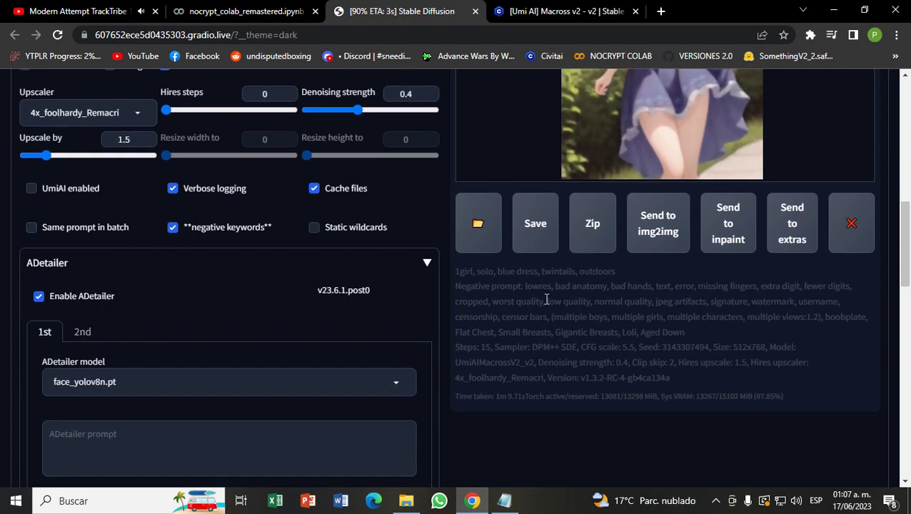
left_click_drag(905, 259, 908, 195)
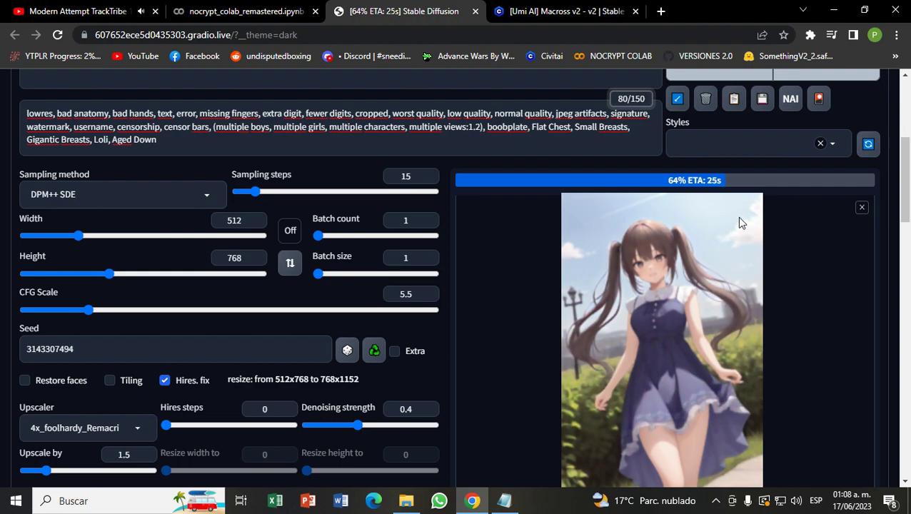
- Switch to the nocrypt_colab_remastered.ipynb notebook in Colab, check its configuration options and generation log, and return to Stable Diffusion
left_click(271, 9)
left_click_drag(907, 407, 908, 191)
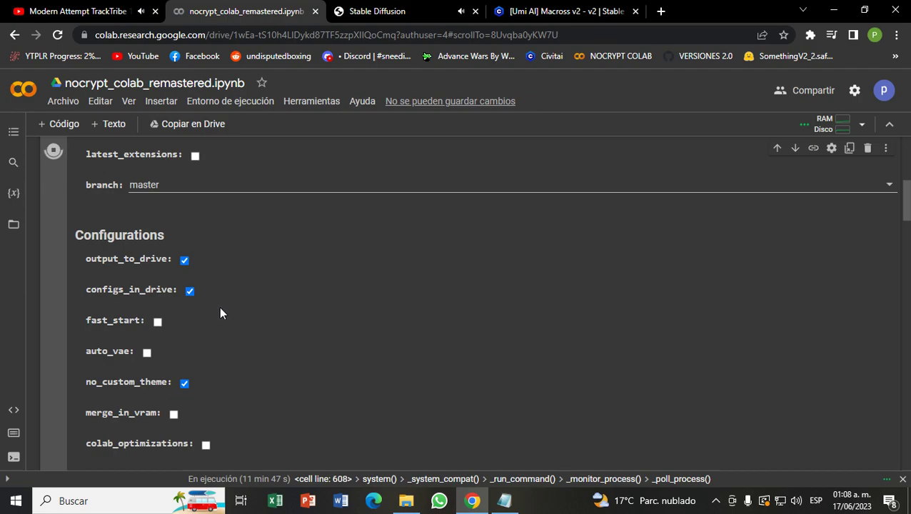
left_click_drag(907, 211, 908, 411)
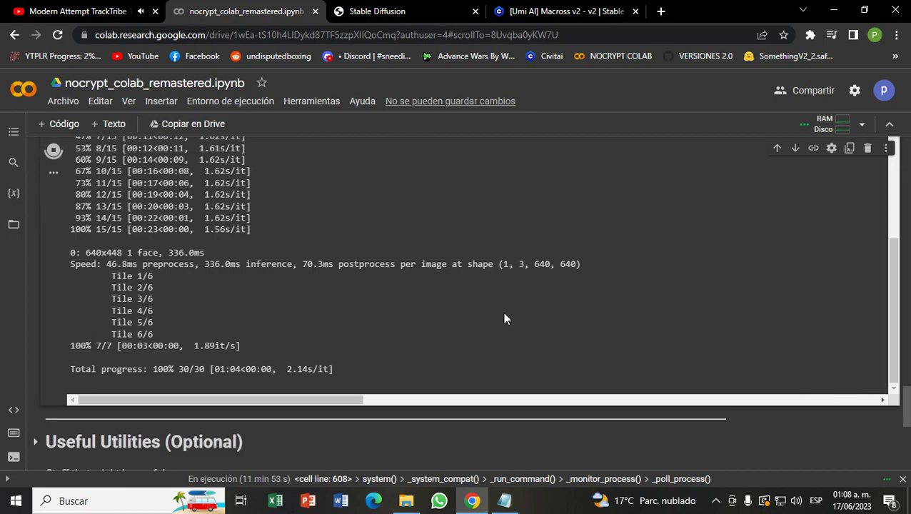
left_click(421, 10)
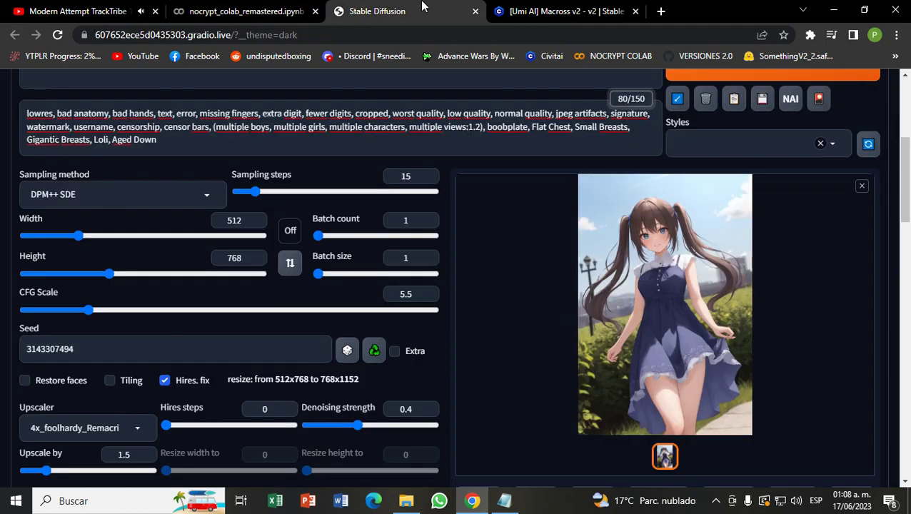
- Enlarge the image generated with ADetailer to inspect the face, then close the enlarged view
left_click(663, 244)
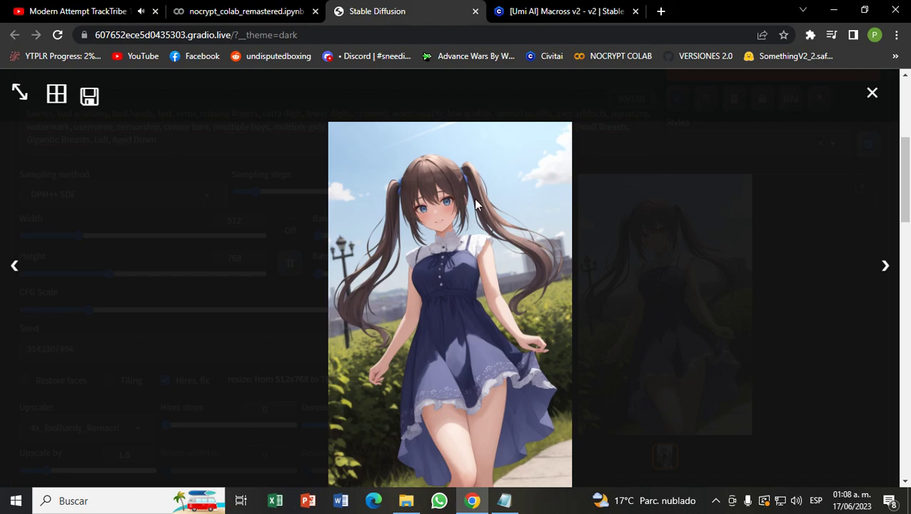
left_click(563, 256)
- Disable ADetailer and set the seed back to random (-1)
left_click_drag(905, 179, 908, 249)
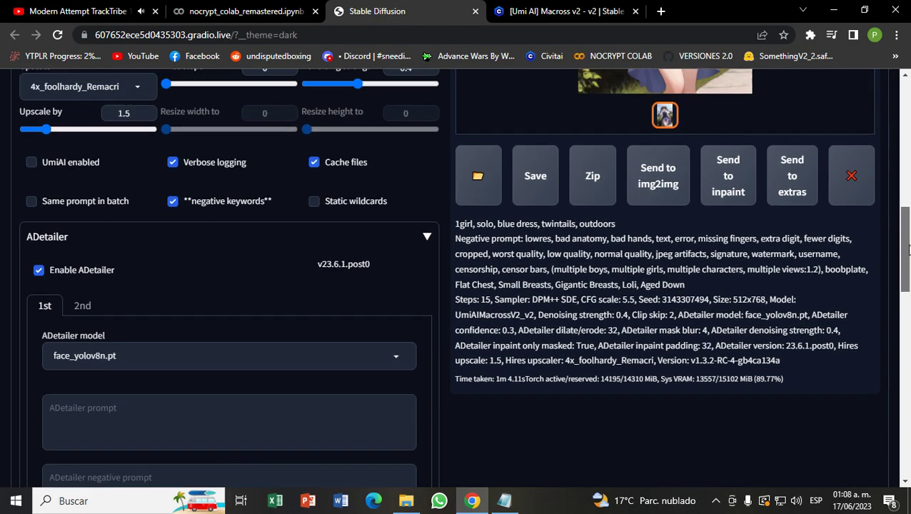
left_click(53, 270)
scroll(345, 428, "up", 5)
left_click(347, 378)
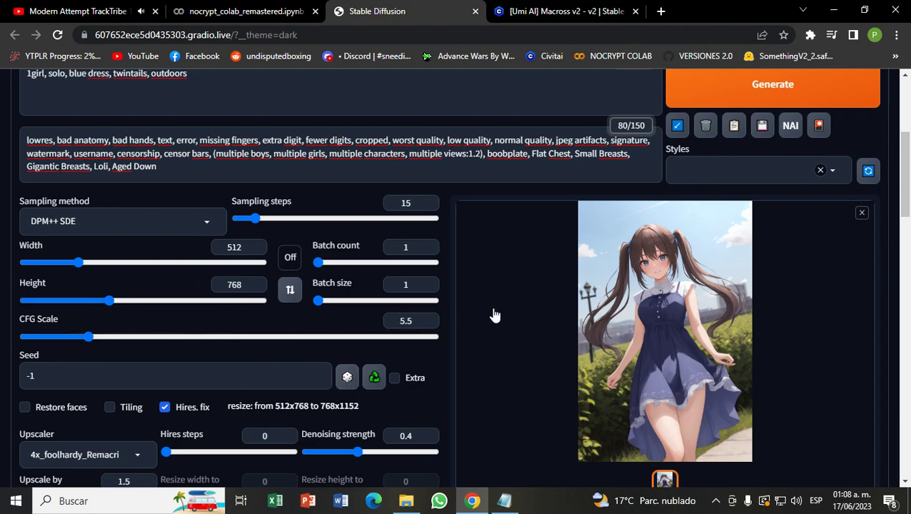
- Open the Batchlinks Downloader and enter the hashtag #model as the first line of the links
scroll(908, 148, "up", 2)
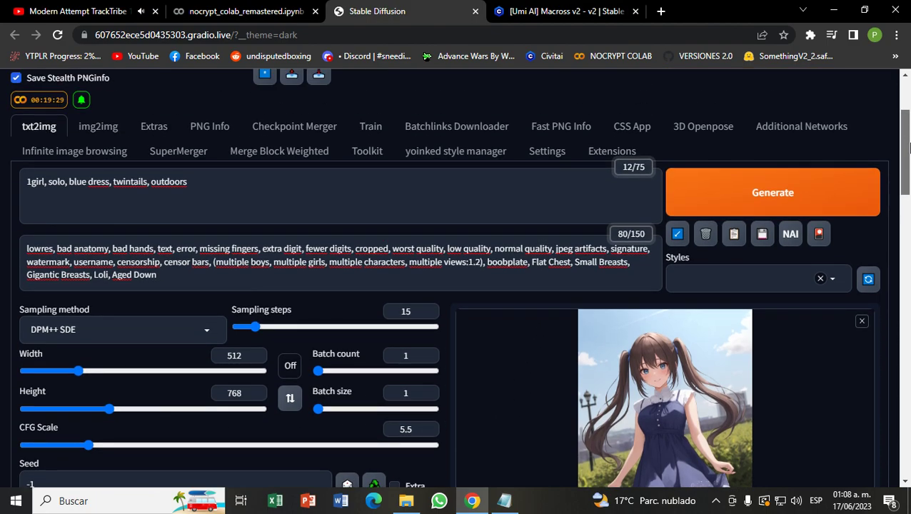
scroll(907, 148, "up", 1)
left_click(907, 185)
left_click_drag(906, 178, 905, 91)
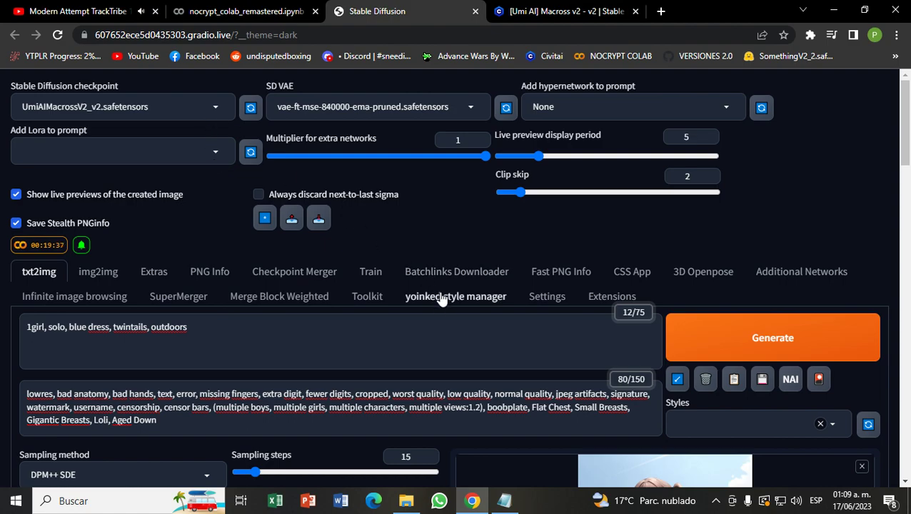
left_click(451, 272)
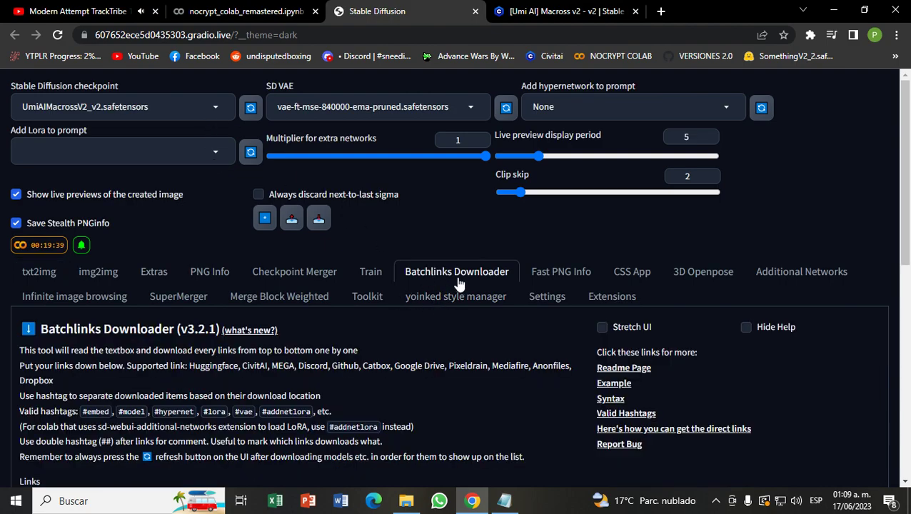
scroll(907, 221, "down", 2)
left_click(290, 397)
type("#model")
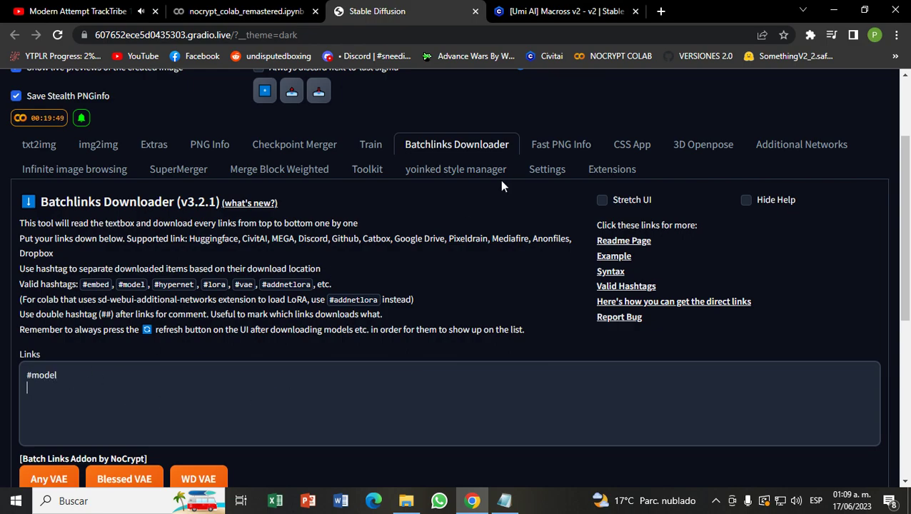
- Switch to Civitai, find the MothMix model and copy the download link address of version v1.41
left_click(532, 11)
left_click(464, 88)
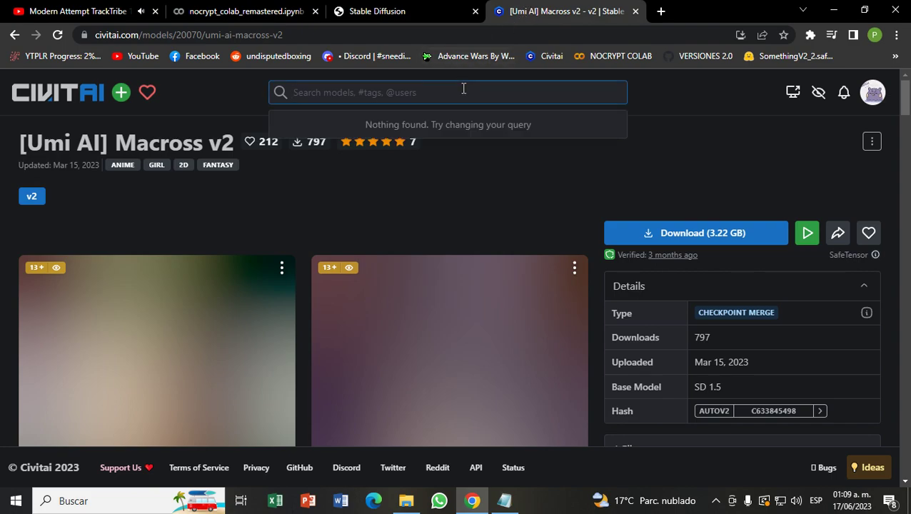
type("mothmix")
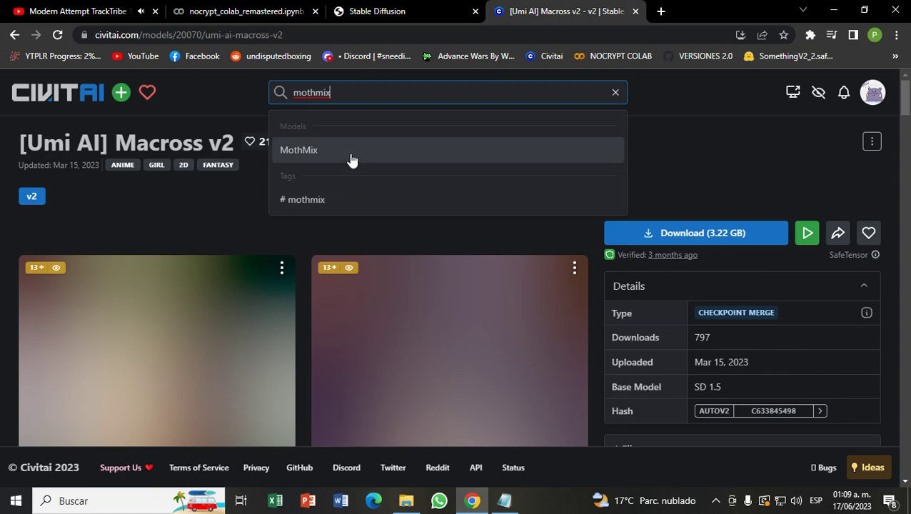
left_click(350, 155)
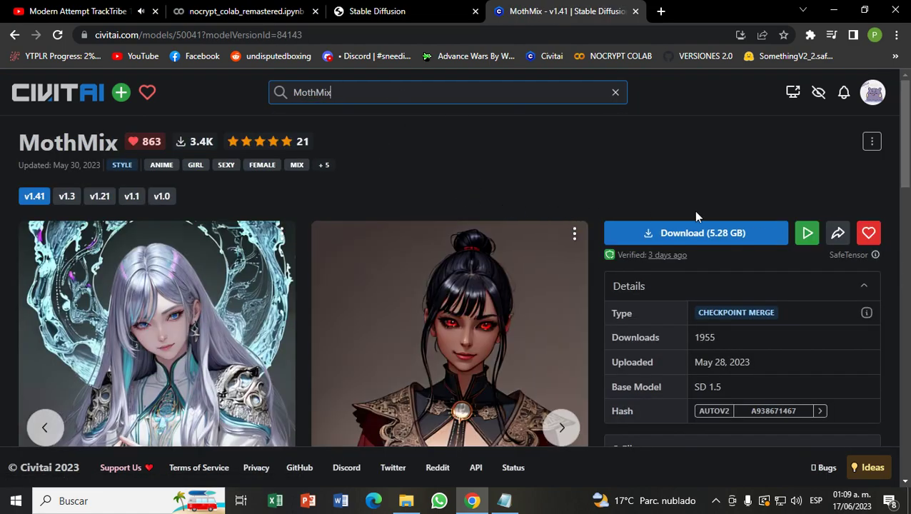
right_click(707, 235)
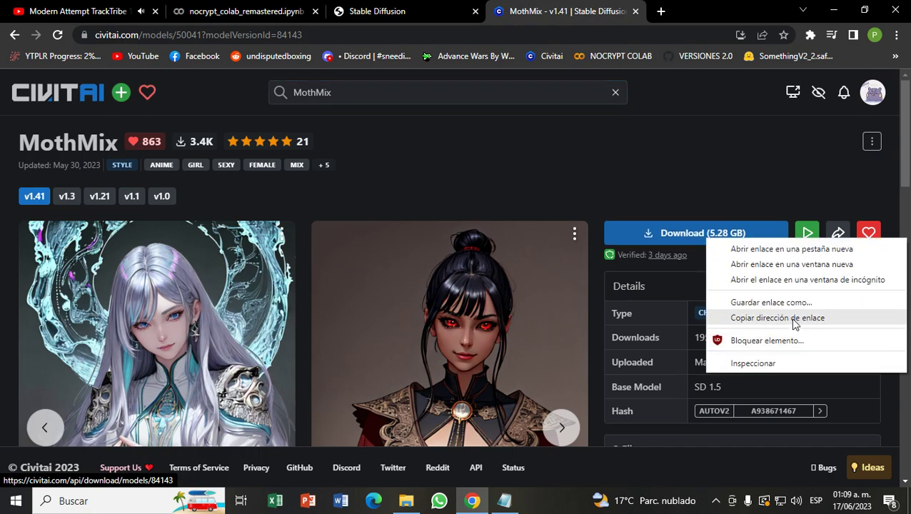
left_click(840, 319)
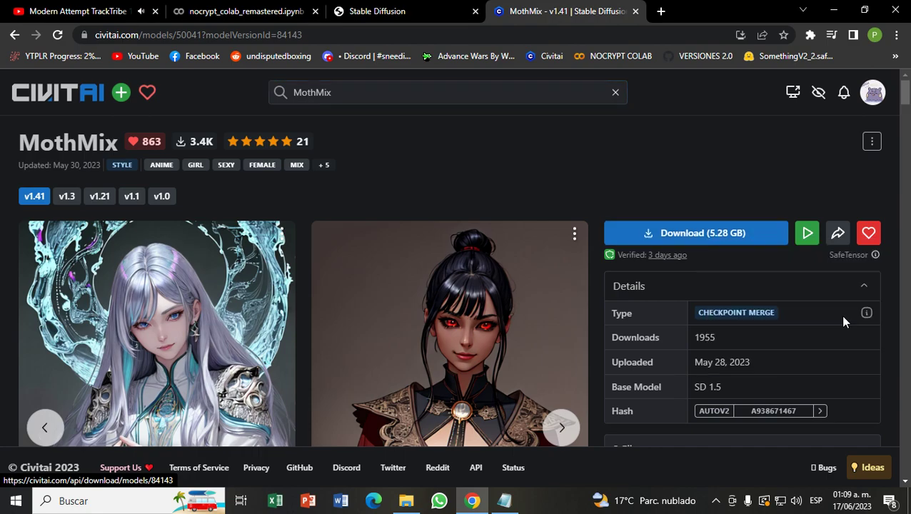
left_click(376, 11)
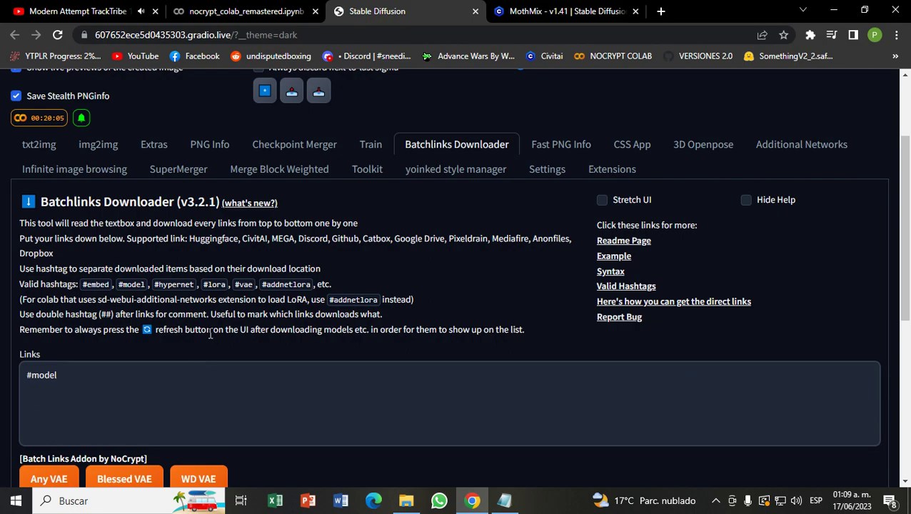
type("https://civitai.com/api/download/models/84143")
scroll(457, 286, "down", 5)
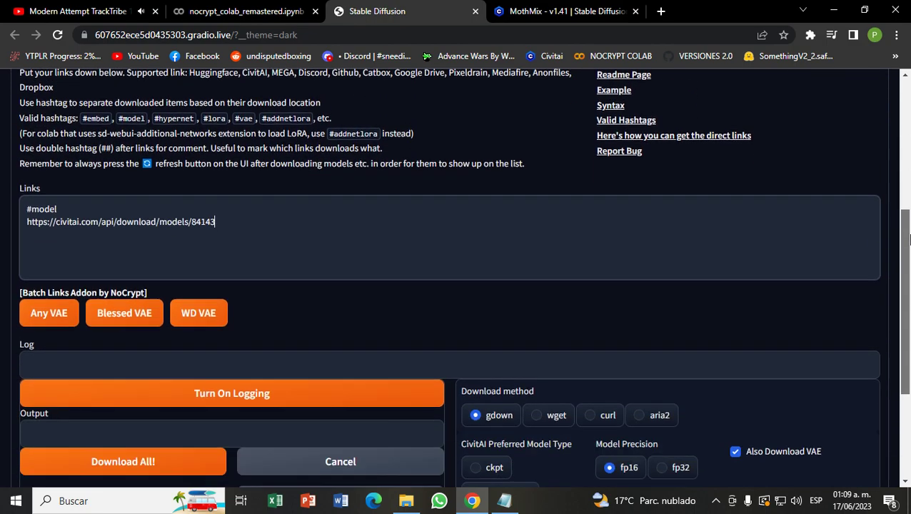
left_click(175, 364)
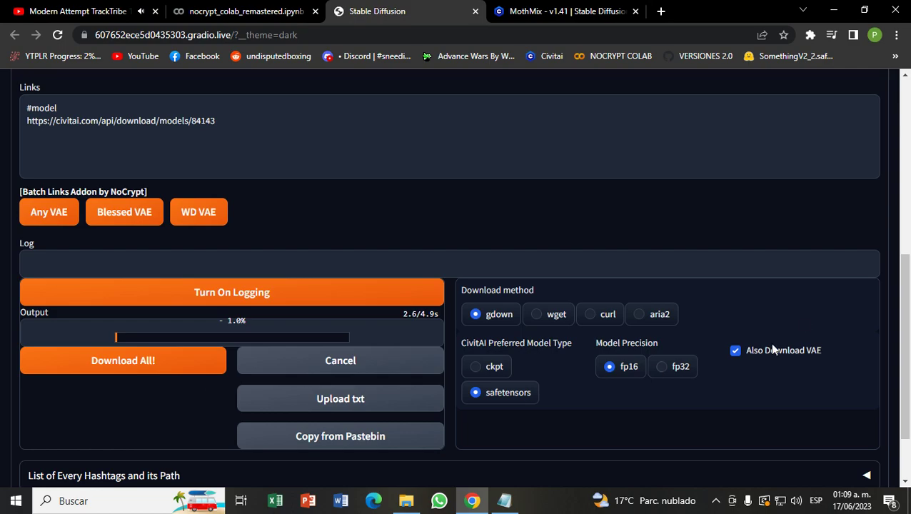
- Review the downloader page, check the download log in the Colab notebook and return to Stable Diffusion
left_click_drag(904, 300, 908, 219)
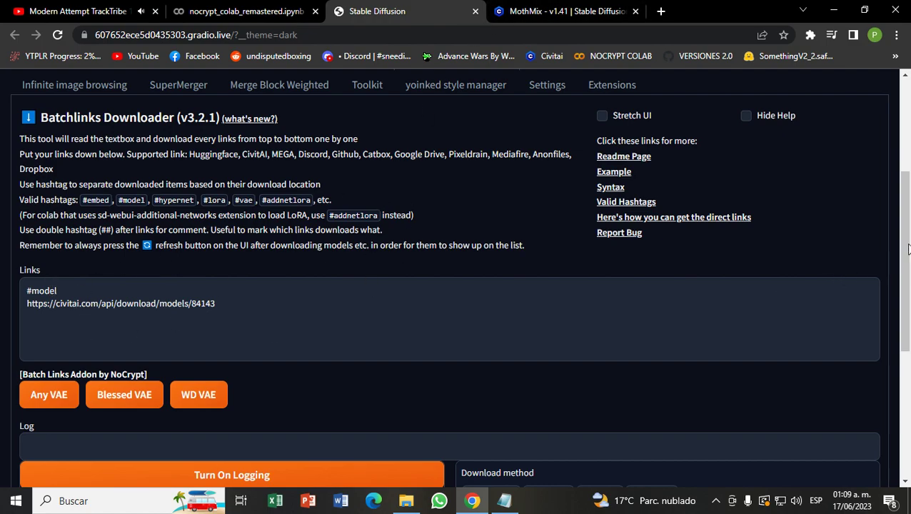
left_click_drag(905, 221, 908, 267)
left_click(306, 7)
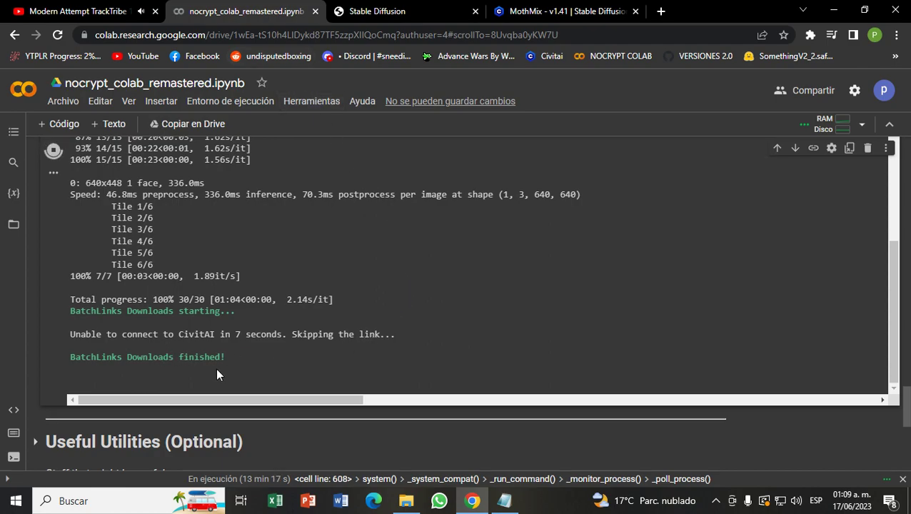
left_click(402, 19)
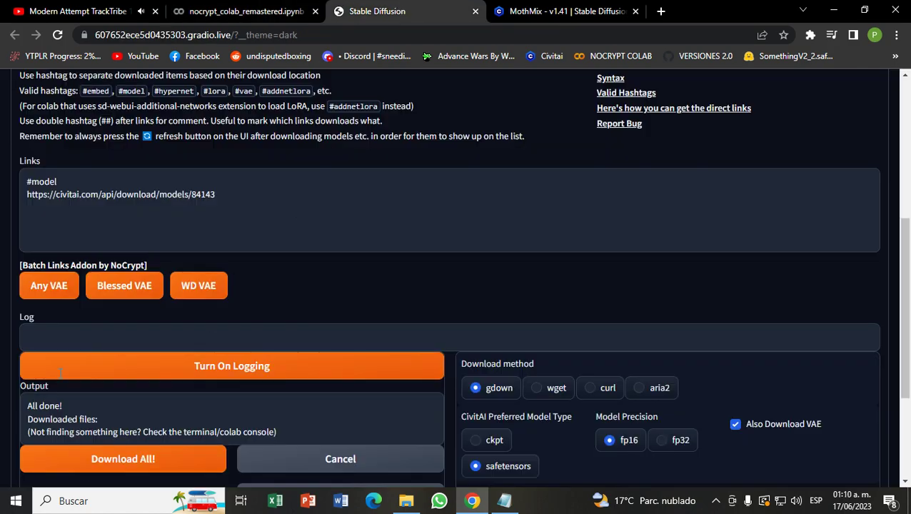
- Load the Civitai home page, then return to Stable Diffusion and start the MothMix batch download again
left_click(499, 11)
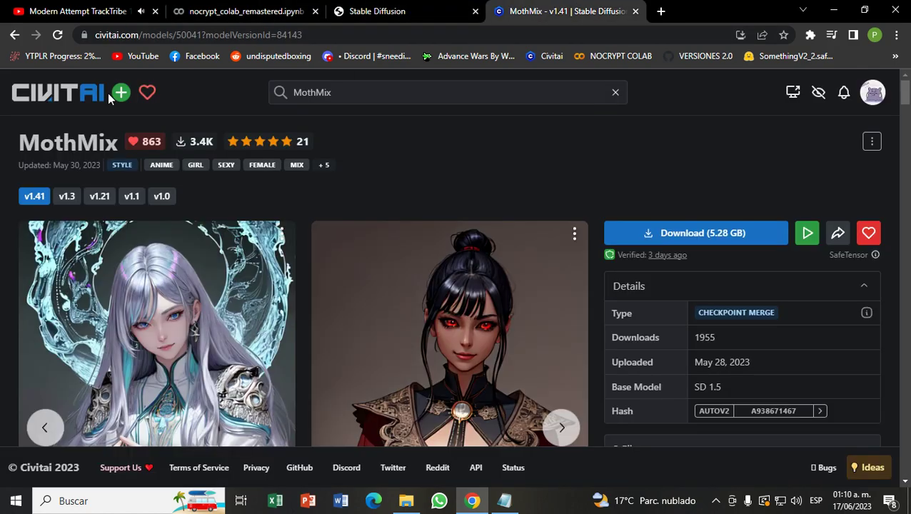
left_click(107, 93)
left_click(376, 9)
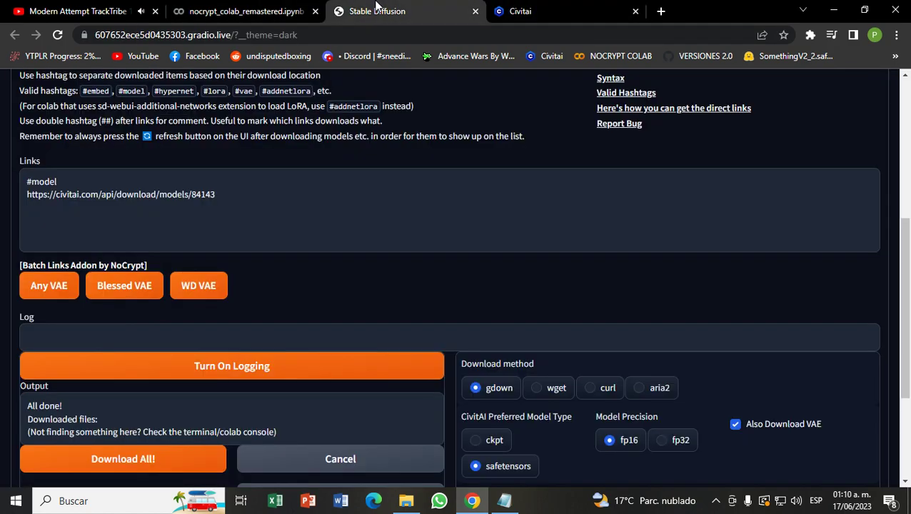
scroll(271, 328, "down", 2)
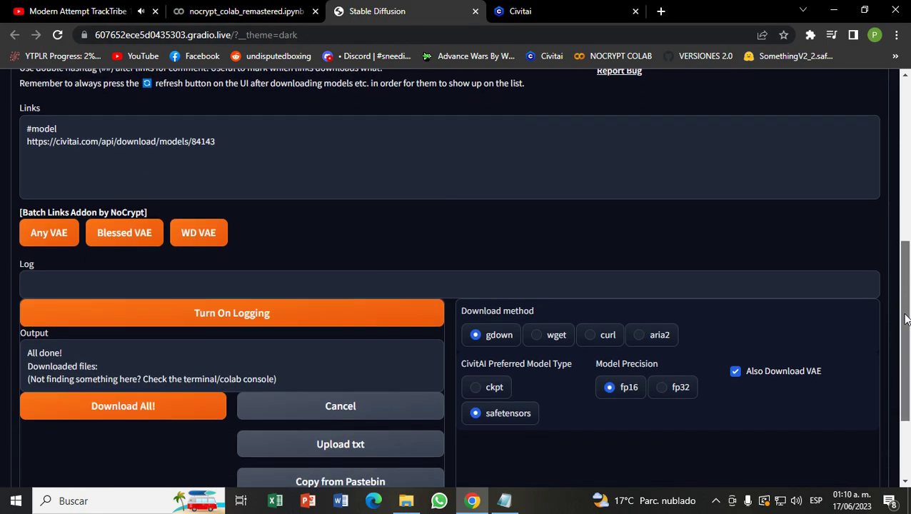
left_click(99, 371)
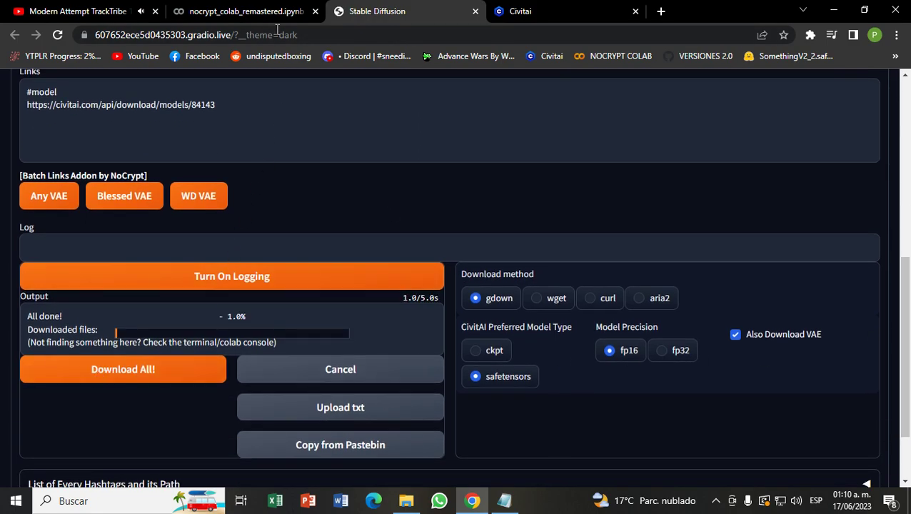
- Follow the MothMix download progress in the Colab log, bringing Civitai back to the MothMix page meanwhile
left_click(238, 10)
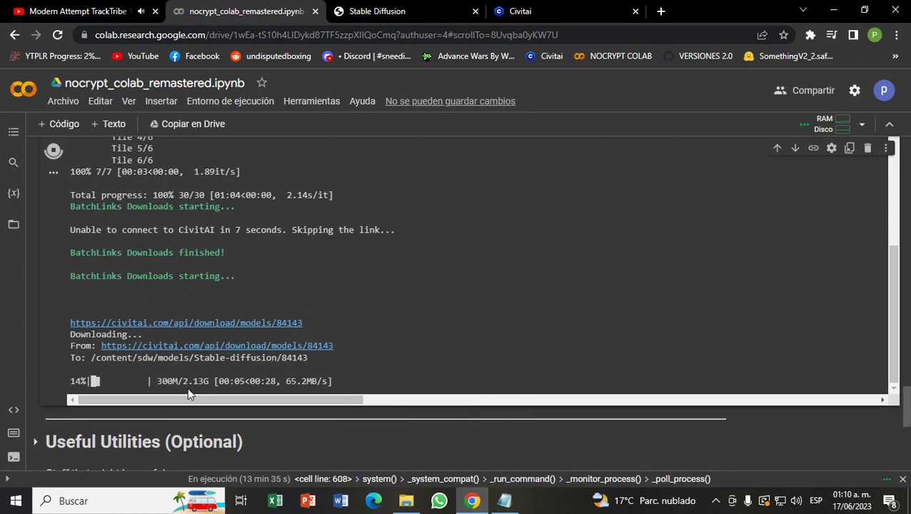
left_click(546, 9)
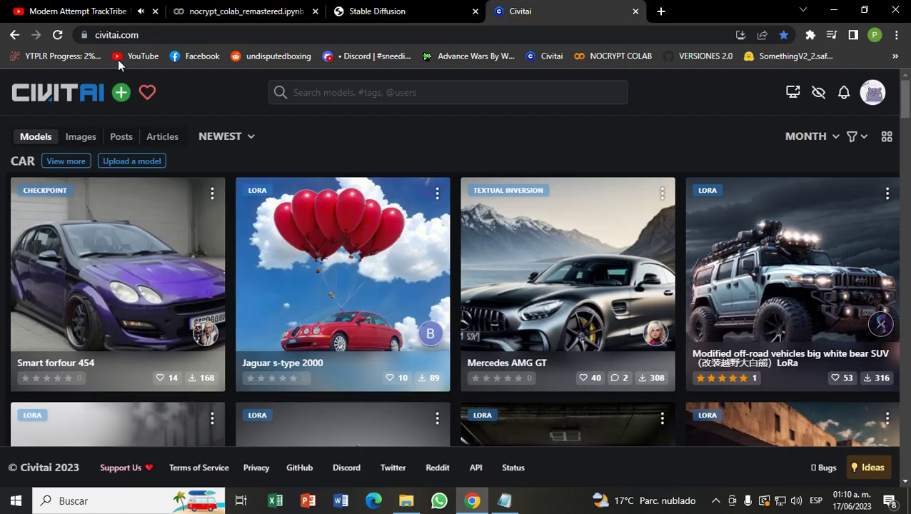
left_click(4, 36)
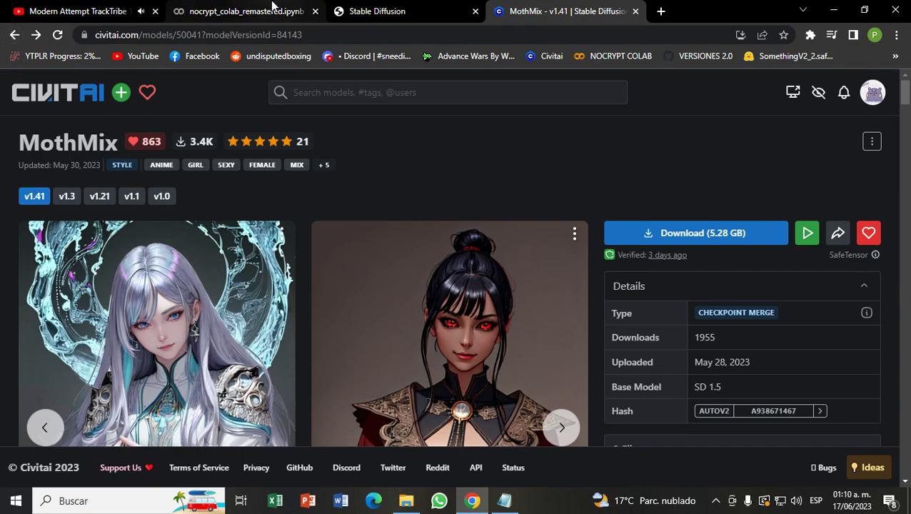
left_click(272, 9)
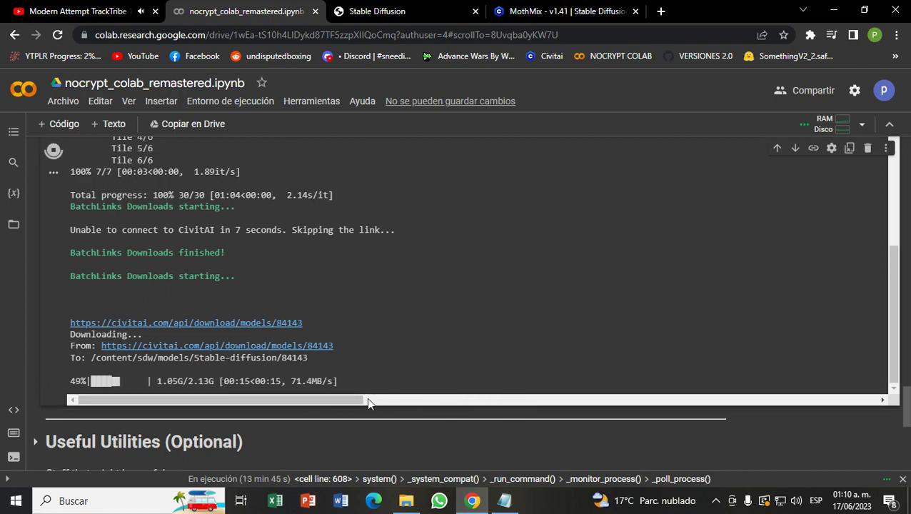
left_click(582, 7)
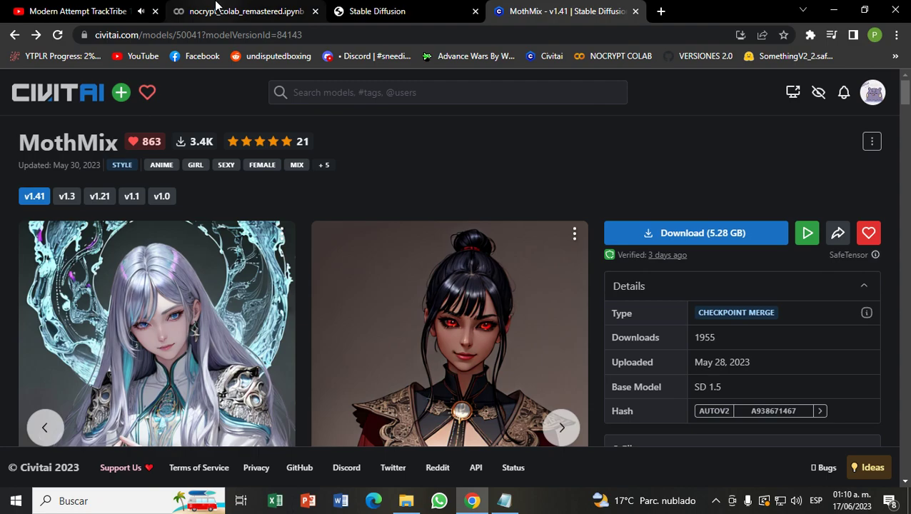
left_click(216, 6)
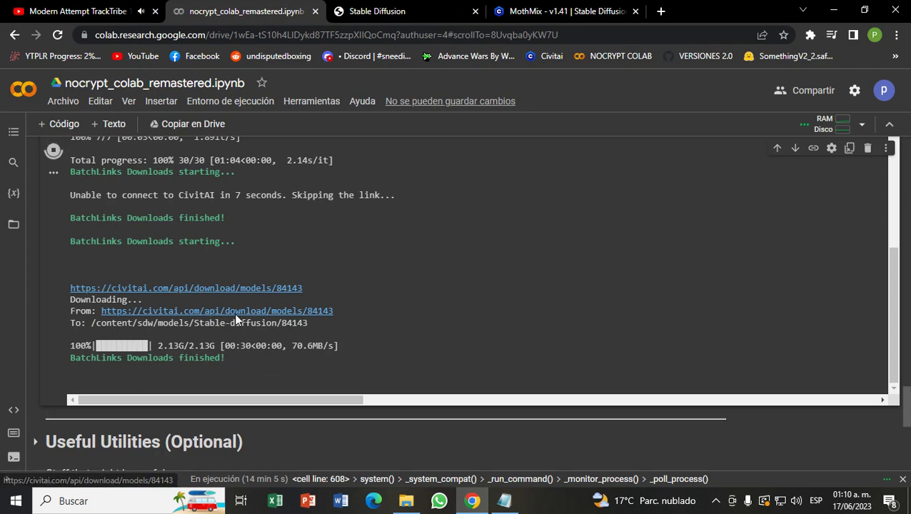
left_click(521, 10)
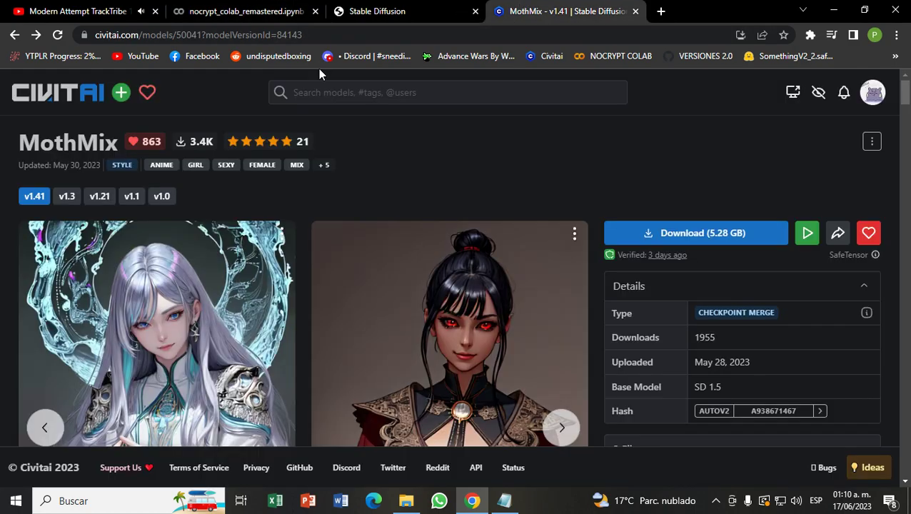
left_click(293, 11)
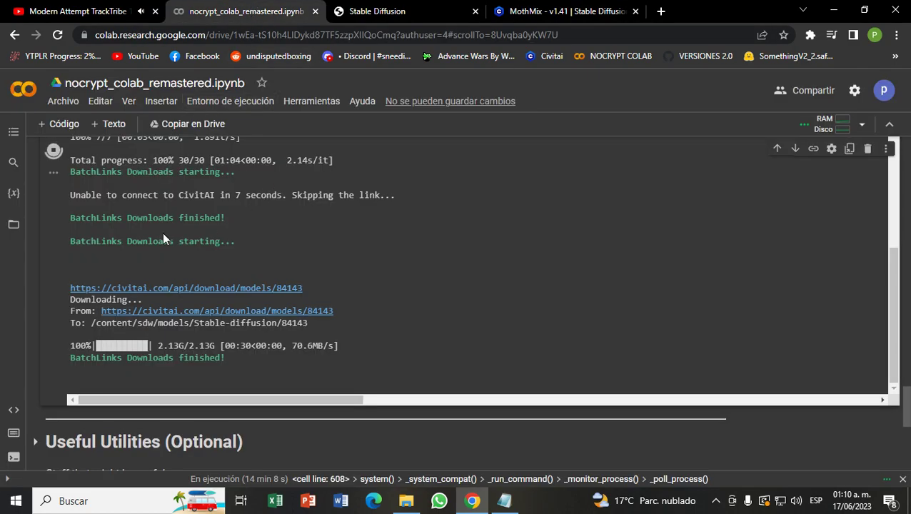
- Close the Stable Diffusion page, then stop and rerun the Colab cell that launches the web UI
left_click(381, 8)
scroll(242, 251, "up", 5)
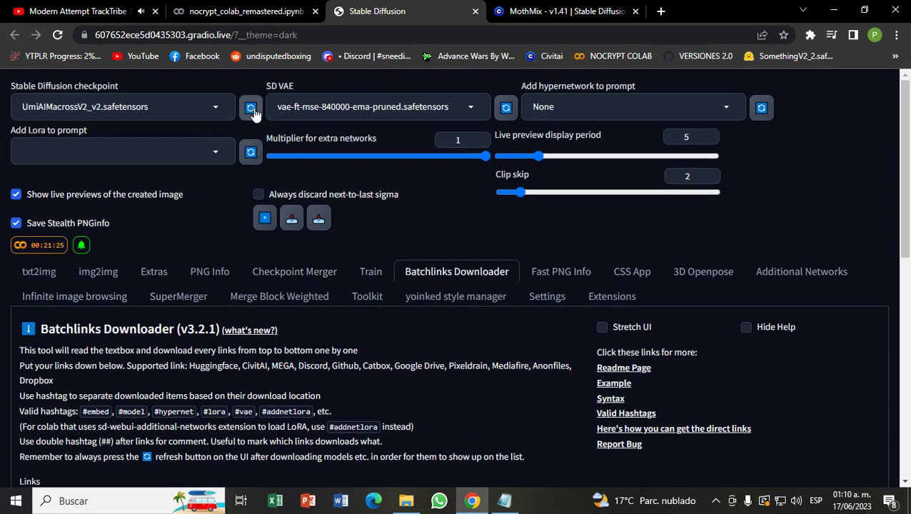
left_click(475, 12)
left_click(271, 11)
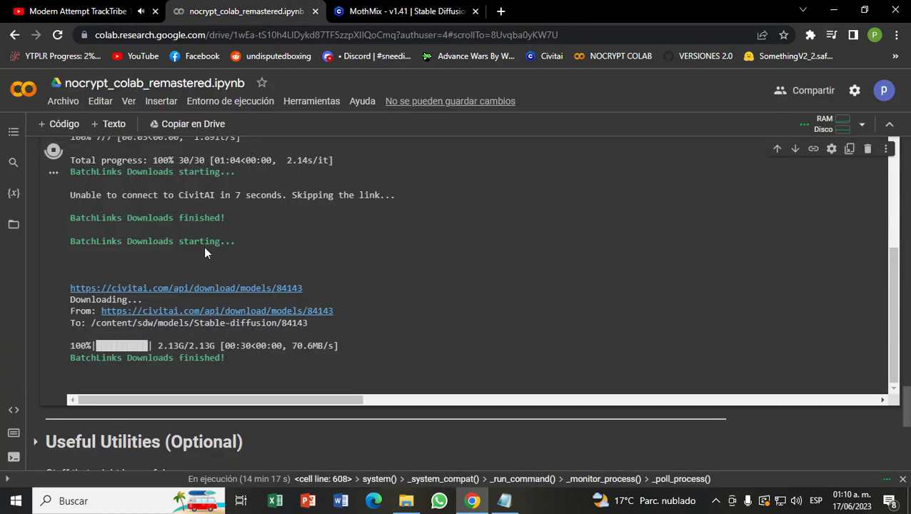
left_click(52, 152)
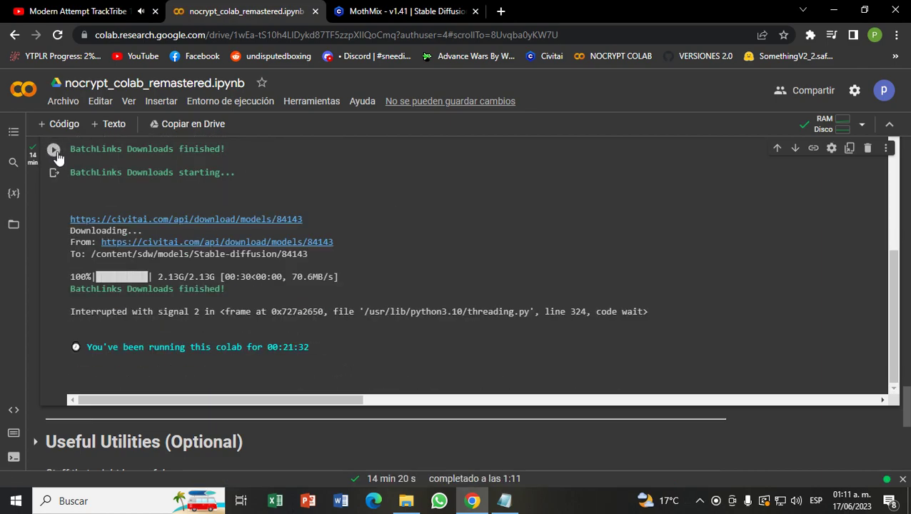
left_click(52, 152)
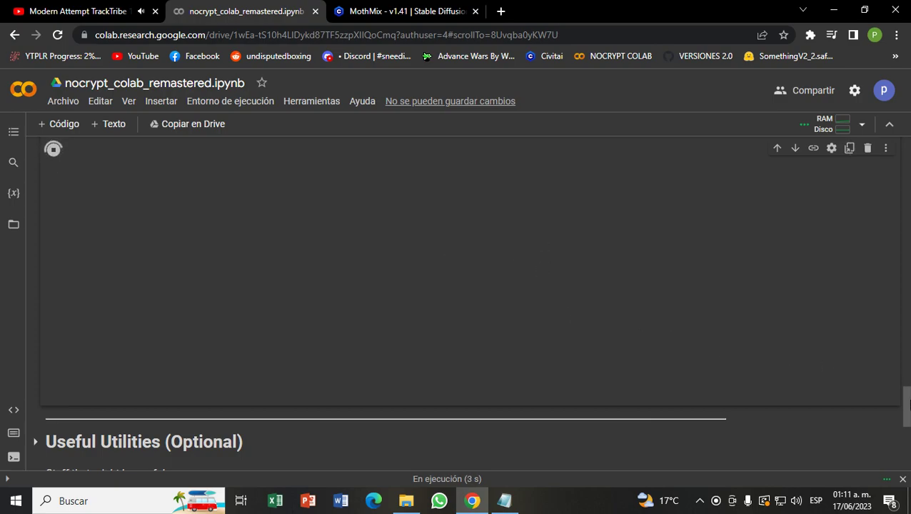
left_click_drag(906, 319, 908, 378)
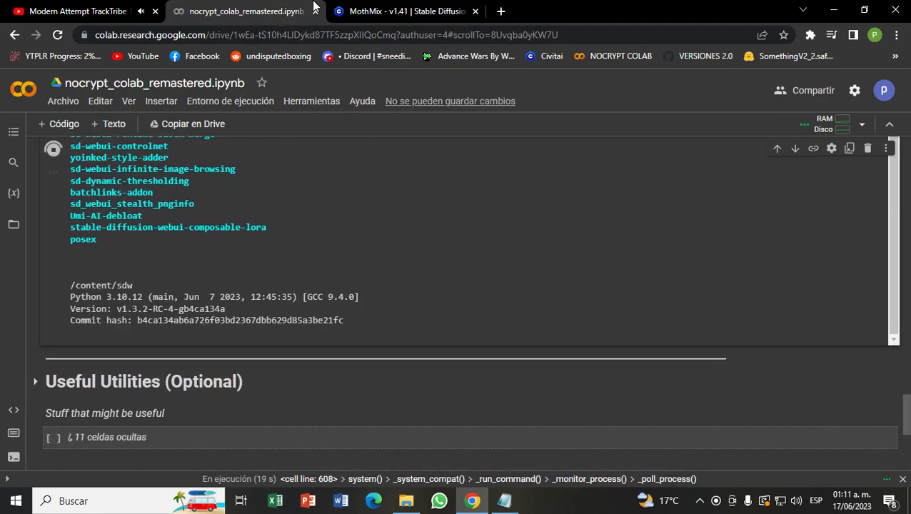
- Expand the MothMix description on Civitai and open its first showcase image to examine the prompts and generation data
left_click(424, 8)
left_click_drag(903, 93, 905, 120)
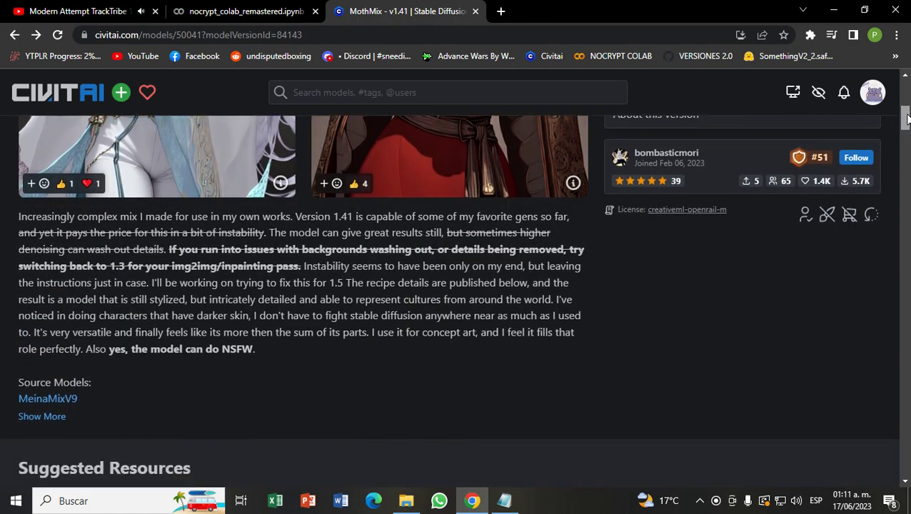
left_click(55, 420)
left_click_drag(907, 115, 906, 77)
left_click(175, 278)
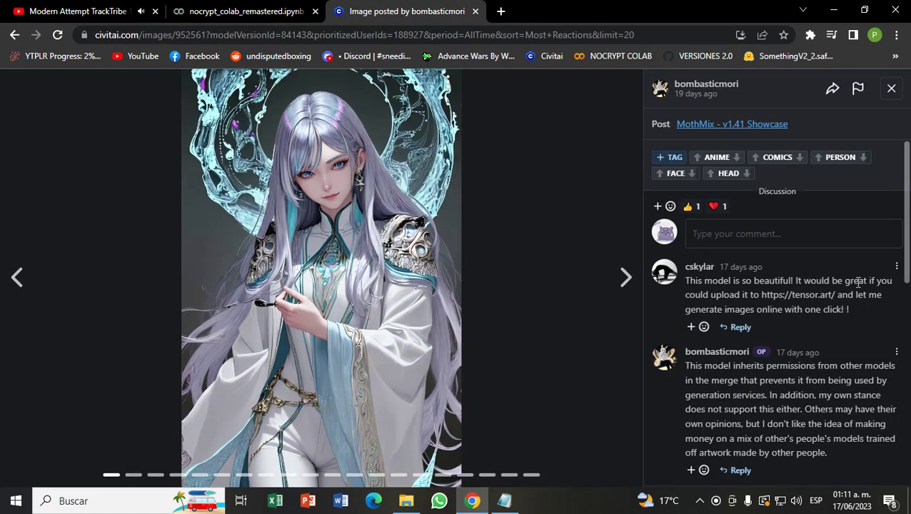
scroll(714, 328, "down", 7)
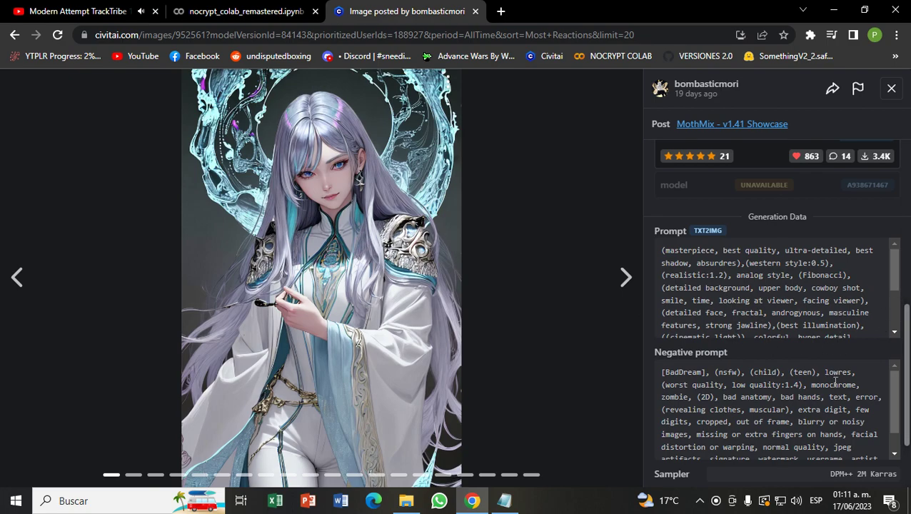
- Examine the comments and generation data of the first MothMix showcase image and view the next showcase image's details
left_click_drag(904, 325, 901, 163)
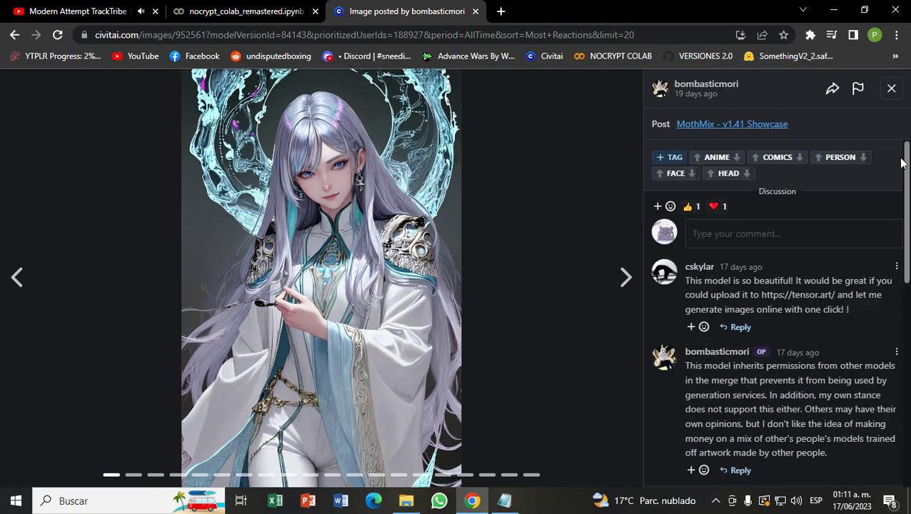
left_click(891, 89)
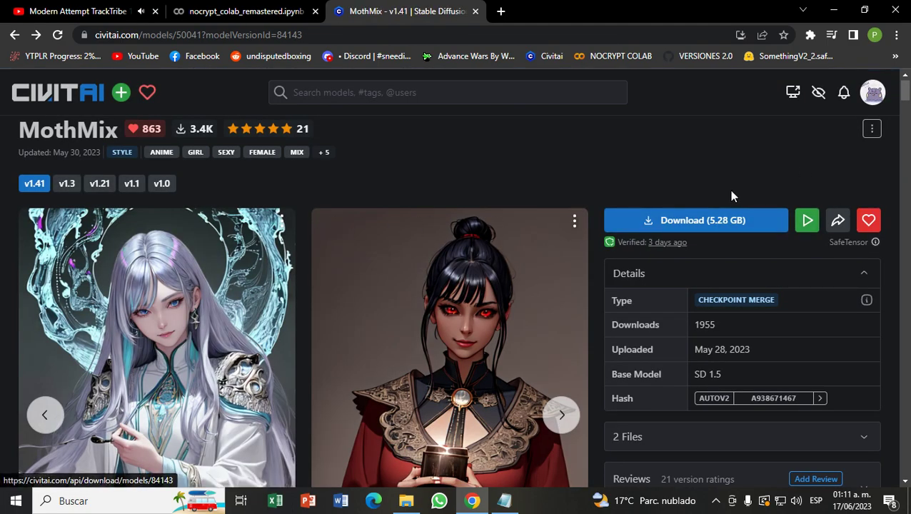
left_click(232, 242)
scroll(808, 350, "down", 8)
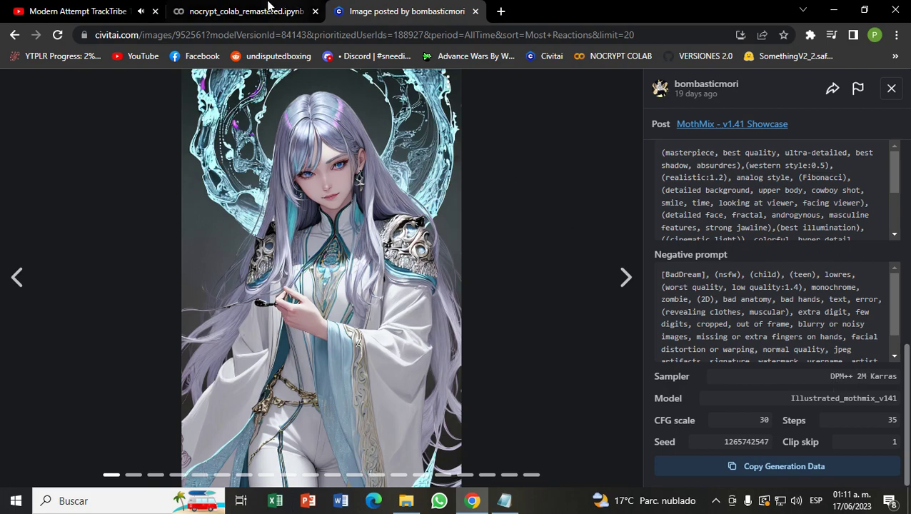
left_click(286, 11)
left_click(397, 8)
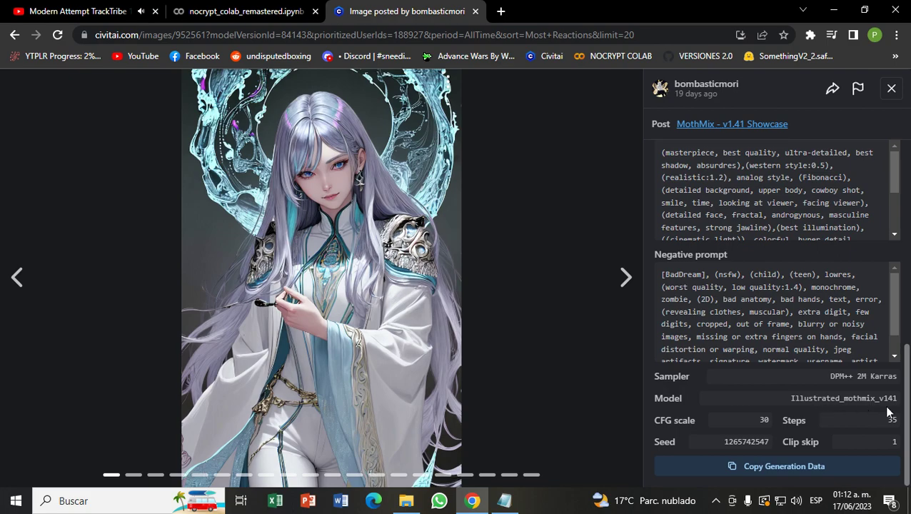
left_click_drag(906, 420, 908, 218)
left_click(621, 280)
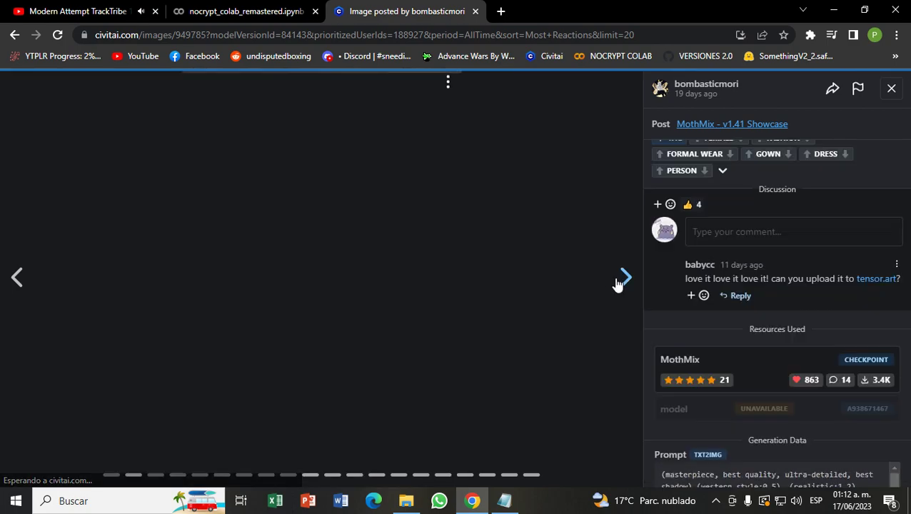
left_click_drag(907, 214, 907, 233)
- Switch to the Colab notebook and open the relaunched web UI through its public gradio.live link
left_click(217, 10)
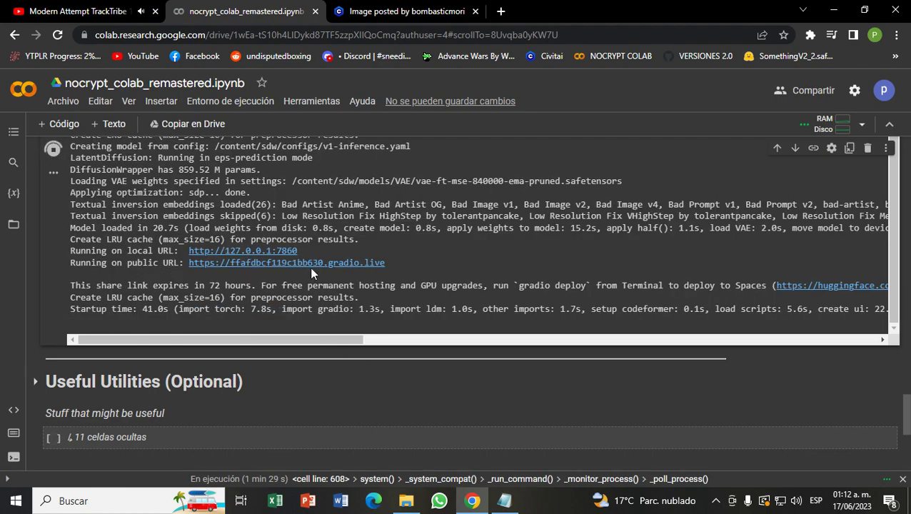
left_click(322, 261)
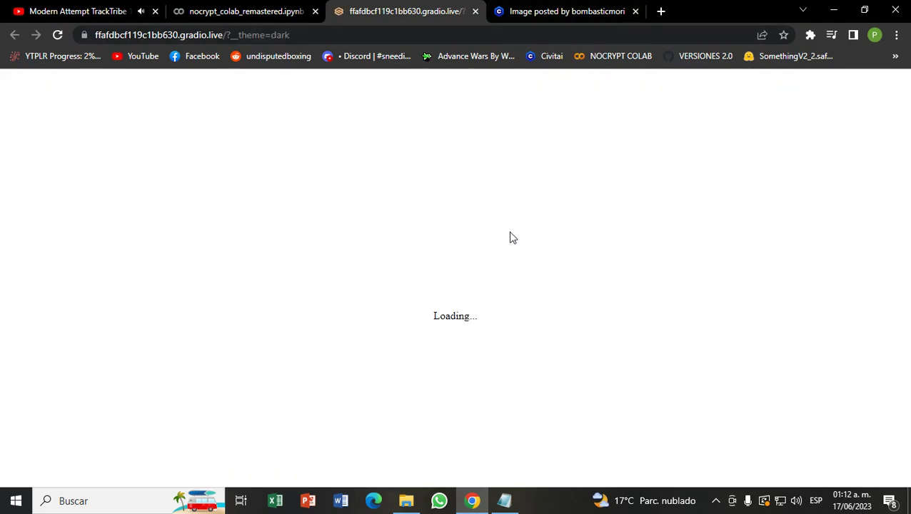
- Replace the default negative prompt with the first NEGATIVE PROMPTS block copied from the QUALITY TAGS notes in Notepad
left_click(508, 499)
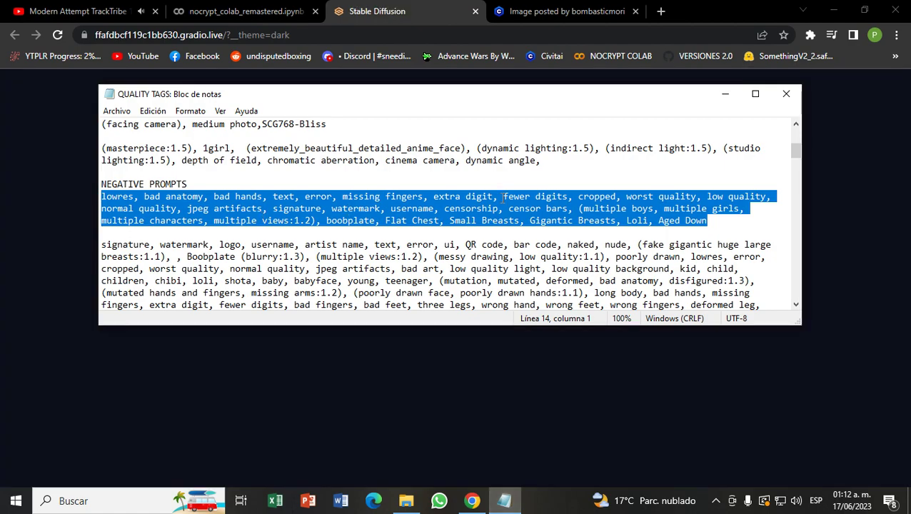
right_click(311, 224)
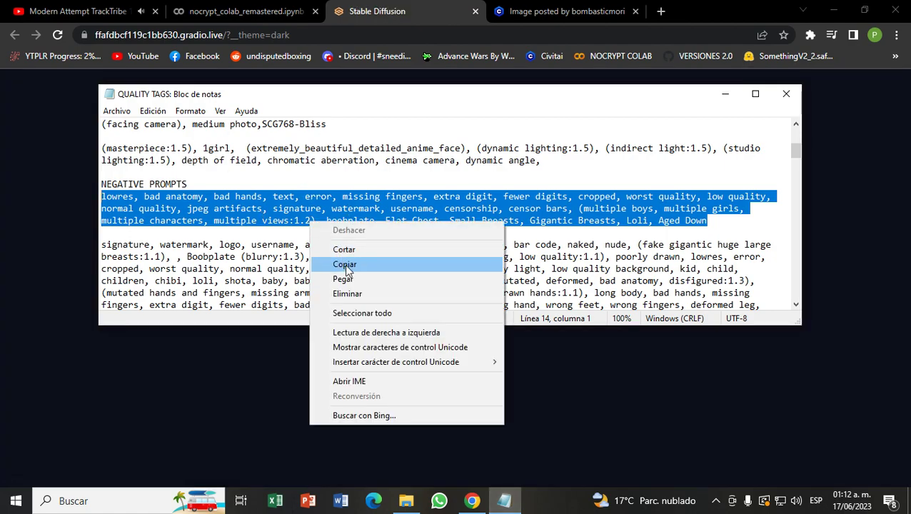
left_click(345, 265)
right_click(364, 198)
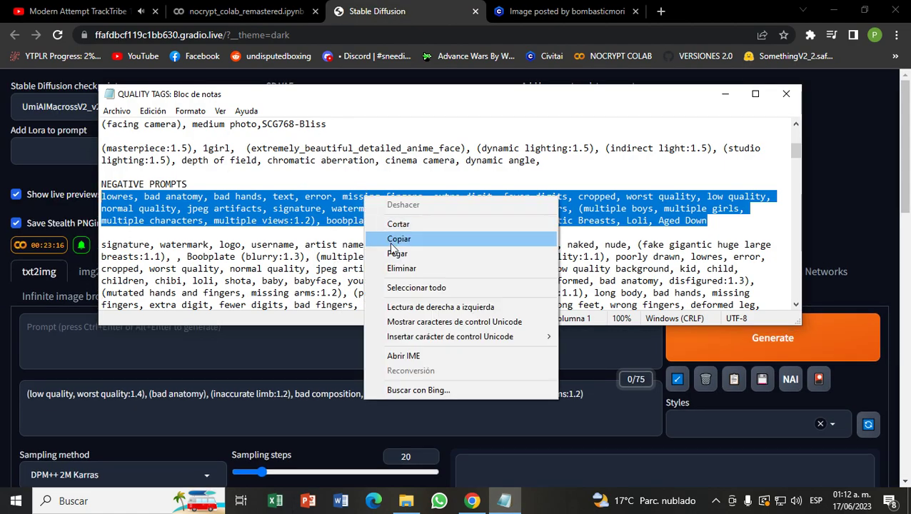
left_click(393, 243)
left_click(328, 376)
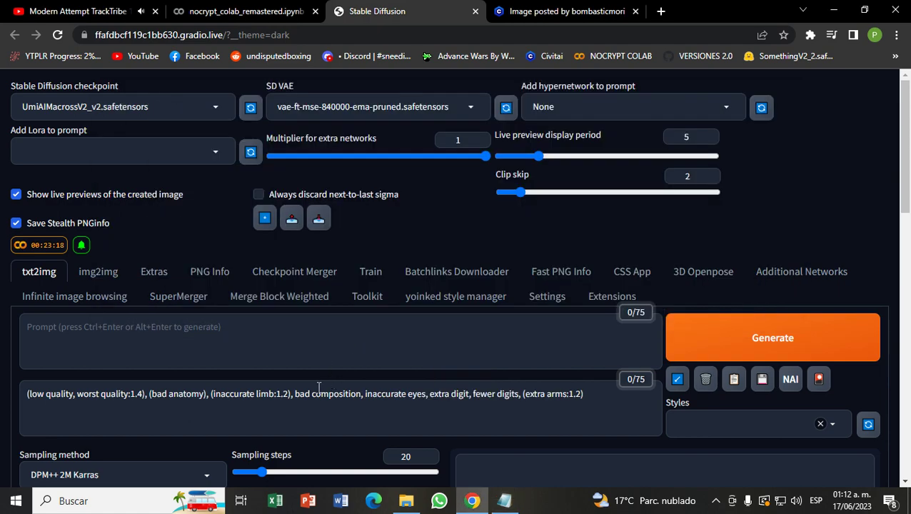
triple_click(318, 389)
key("BackSpace")
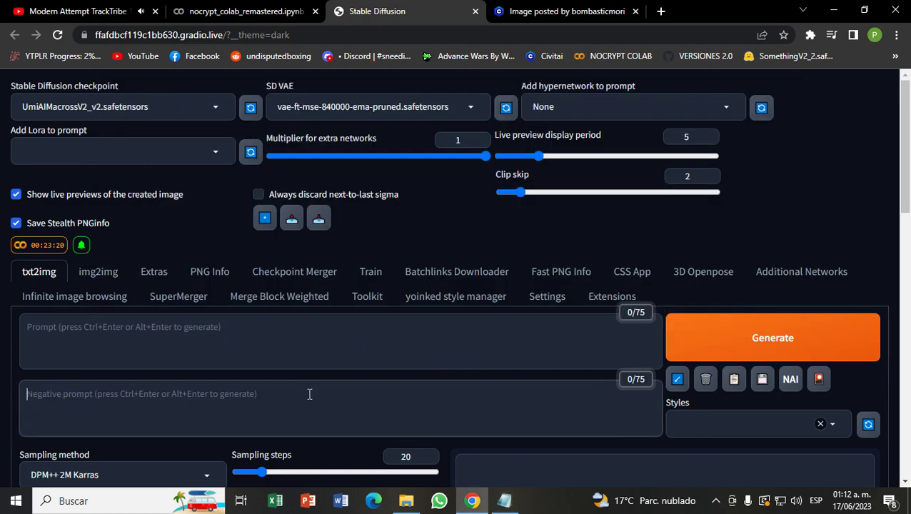
right_click(307, 396)
left_click(341, 273)
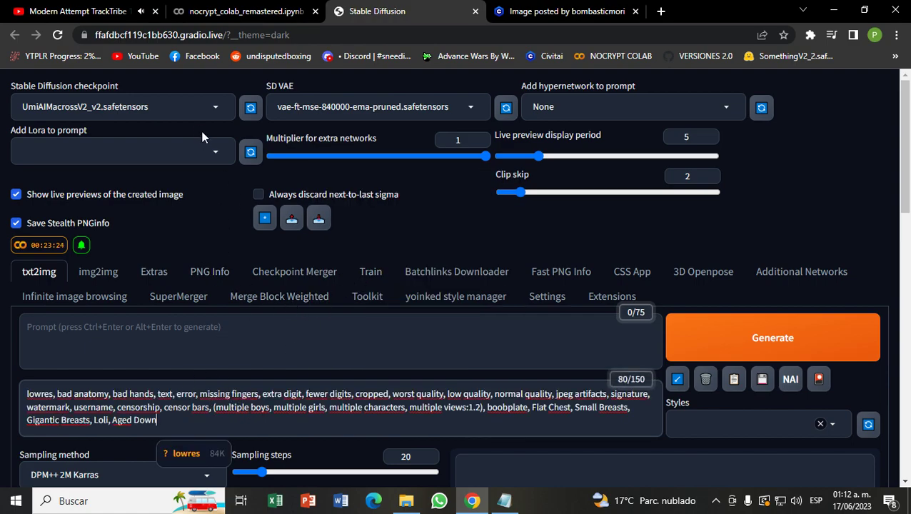
- Load mothmix_v141.safetensors as the Stable Diffusion checkpoint
left_click(193, 105)
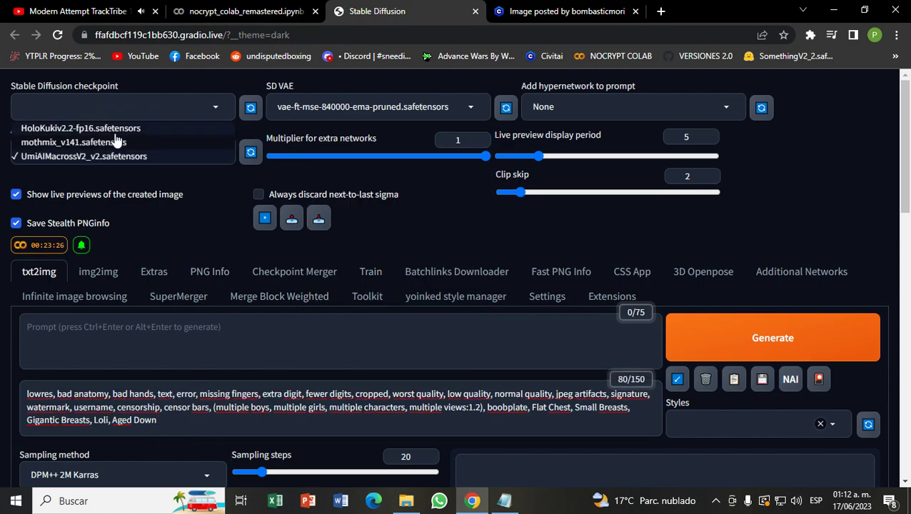
left_click(59, 148)
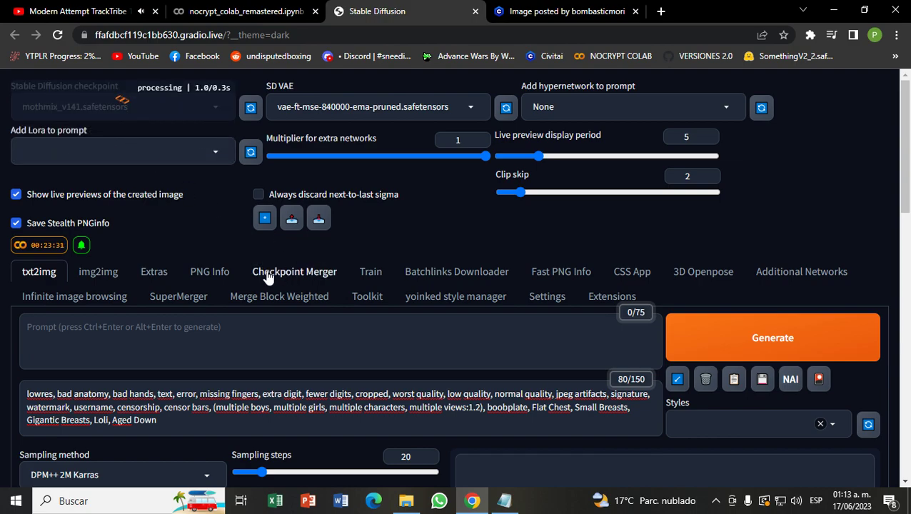
- Enter the txt2img prompt "masterpiece, best quality, 1girl, blue dress, twintails, outdoors"
left_click(223, 337)
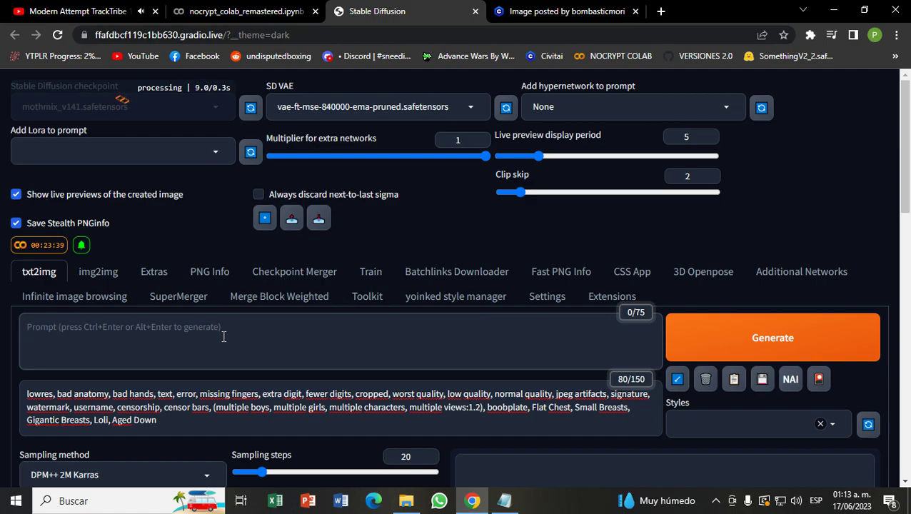
type("ma")
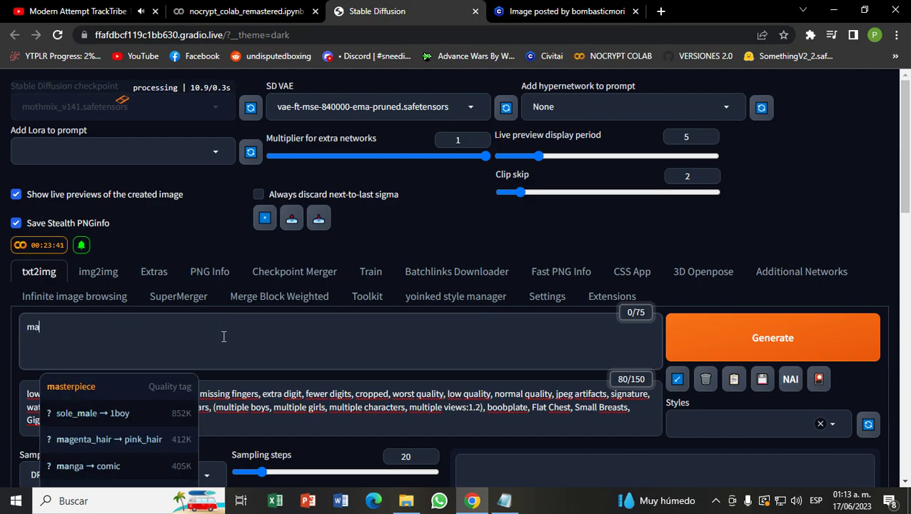
type("sterpiece")
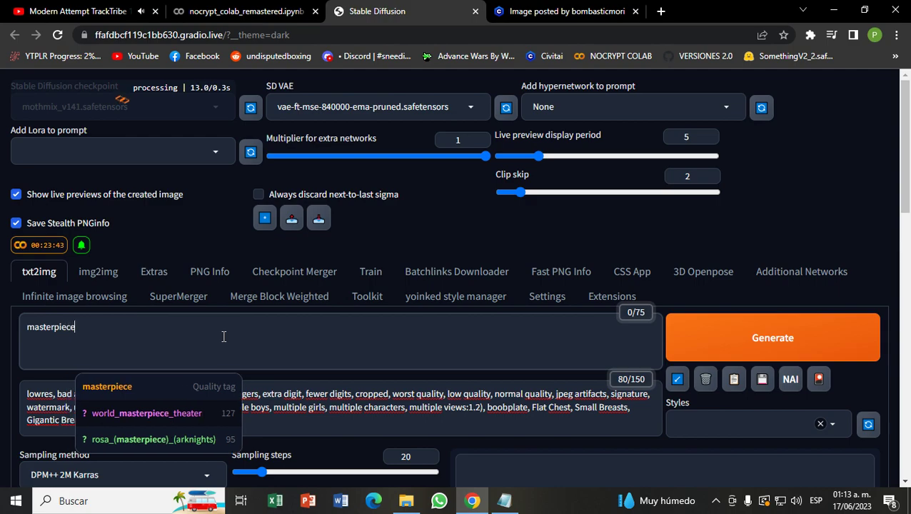
key("Tab")
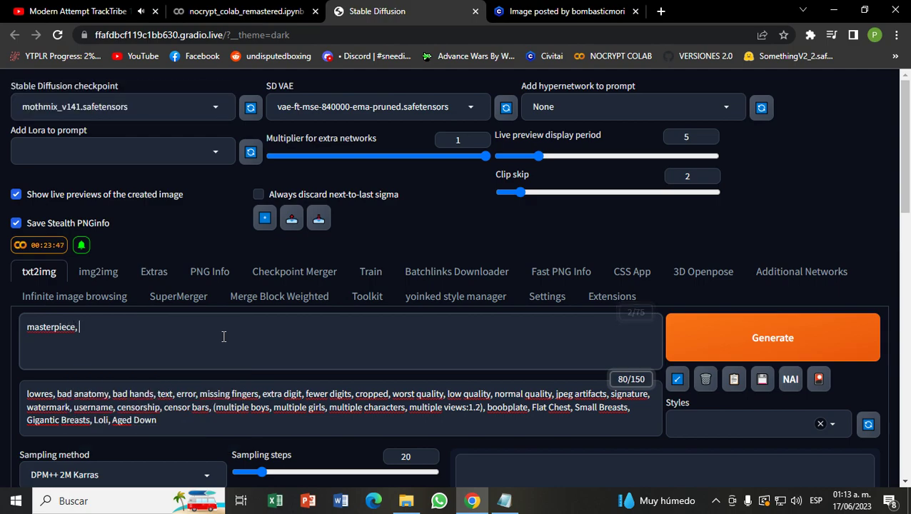
type("b")
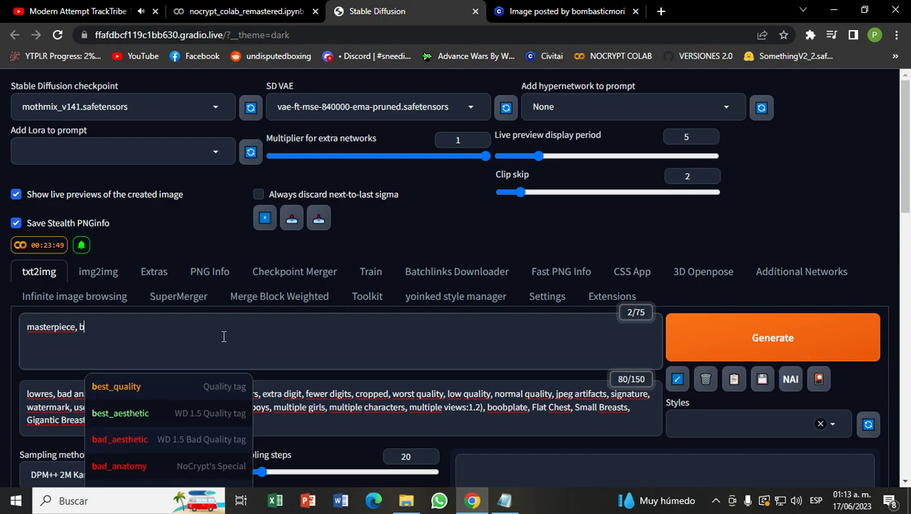
type("est quality, ")
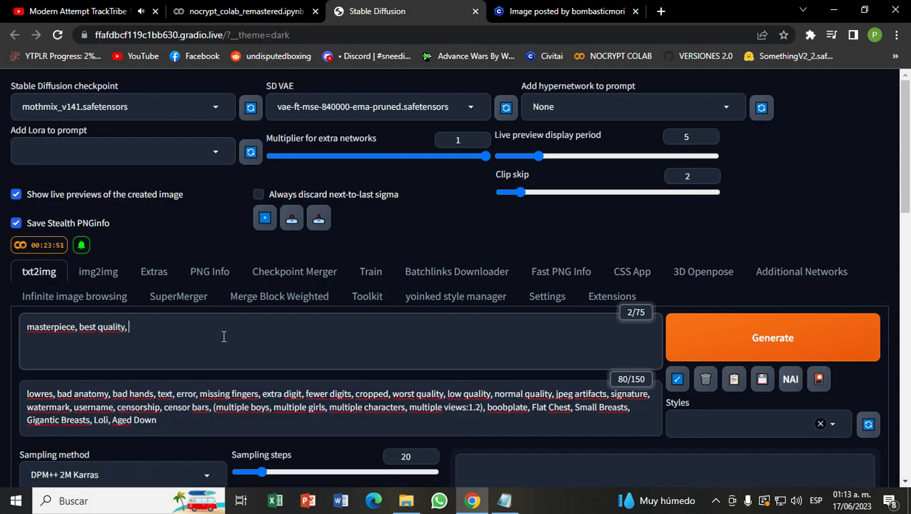
type("1girl, blue dress, ")
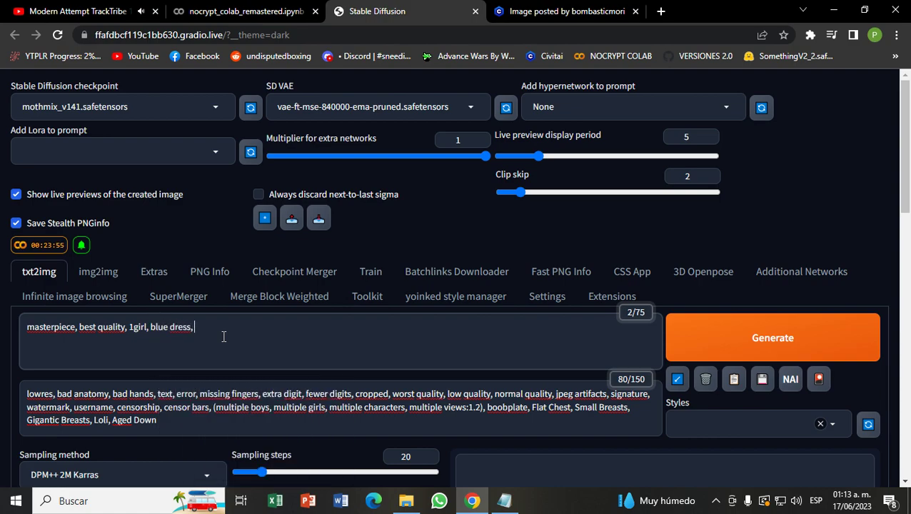
type("twintai")
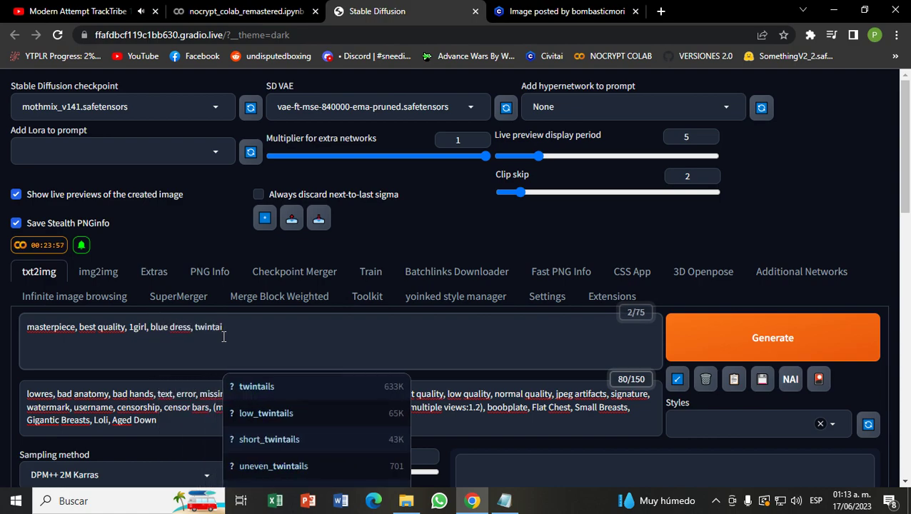
type("ls, outo")
key("BackSpace")
type("doors")
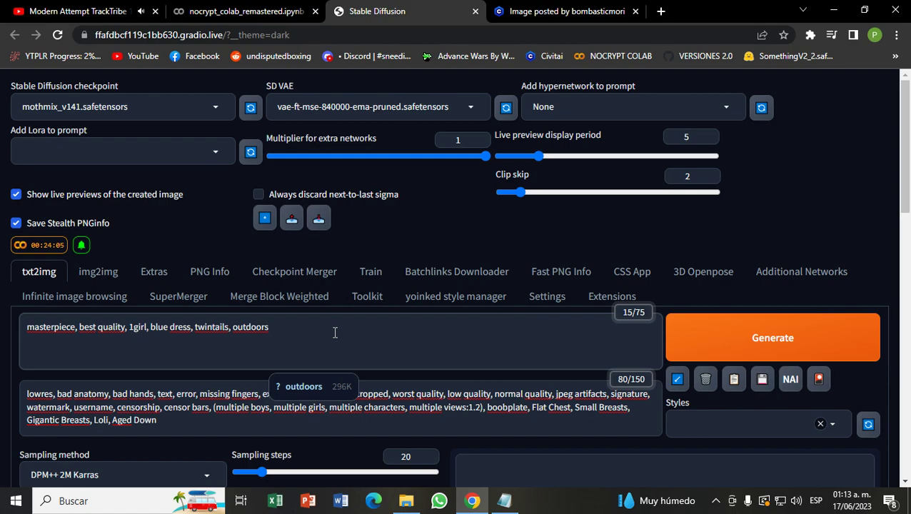
- Set the sampling steps to 25
scroll(909, 197, "down", 3)
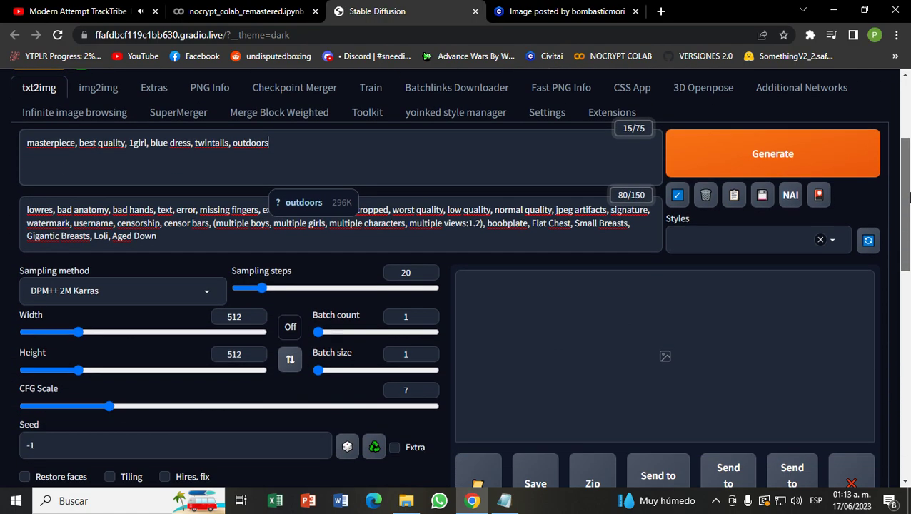
scroll(908, 196, "down", 1)
left_click(428, 233)
left_click(428, 232)
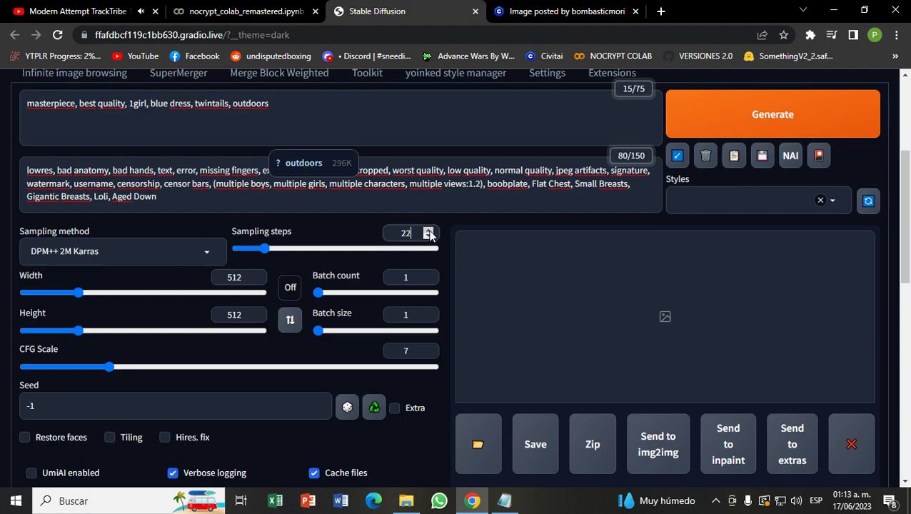
left_click(428, 232)
left_click(428, 233)
left_click(428, 232)
left_click(429, 236)
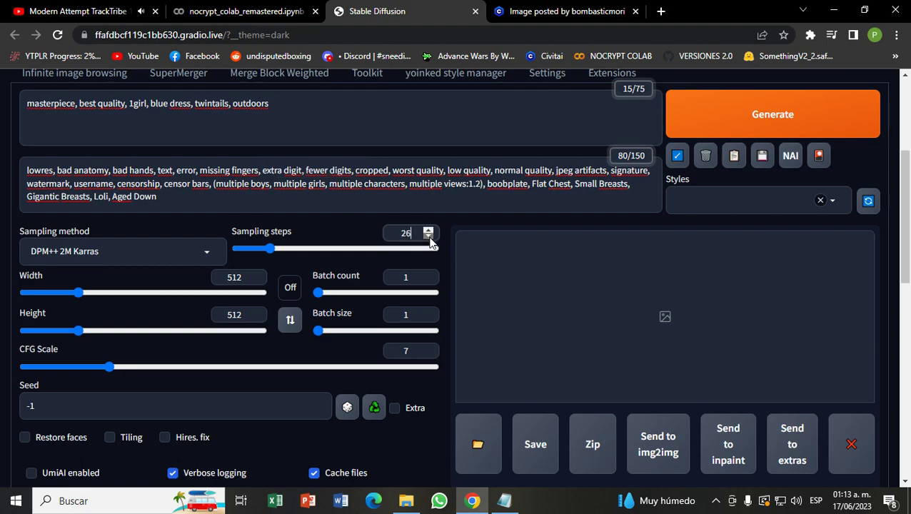
left_click(428, 231)
- Set the image height to 768
left_click(255, 312)
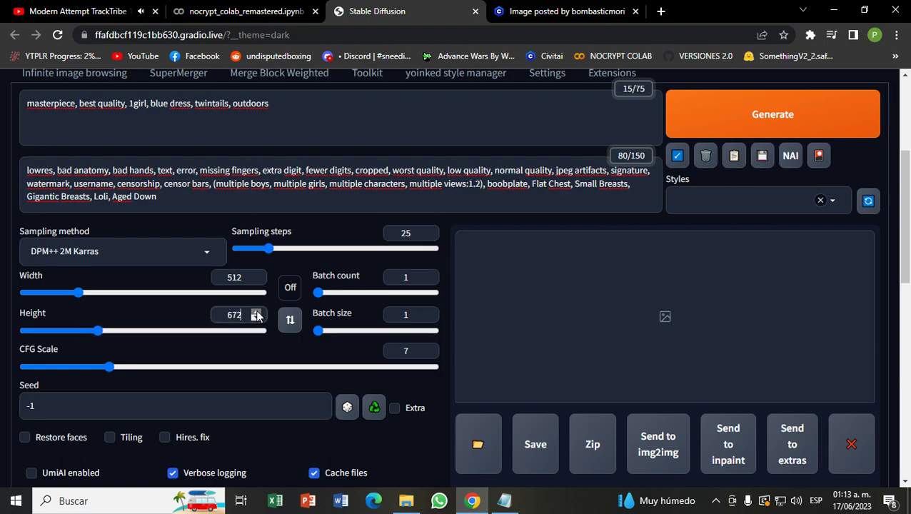
left_click(255, 312)
left_click(256, 313)
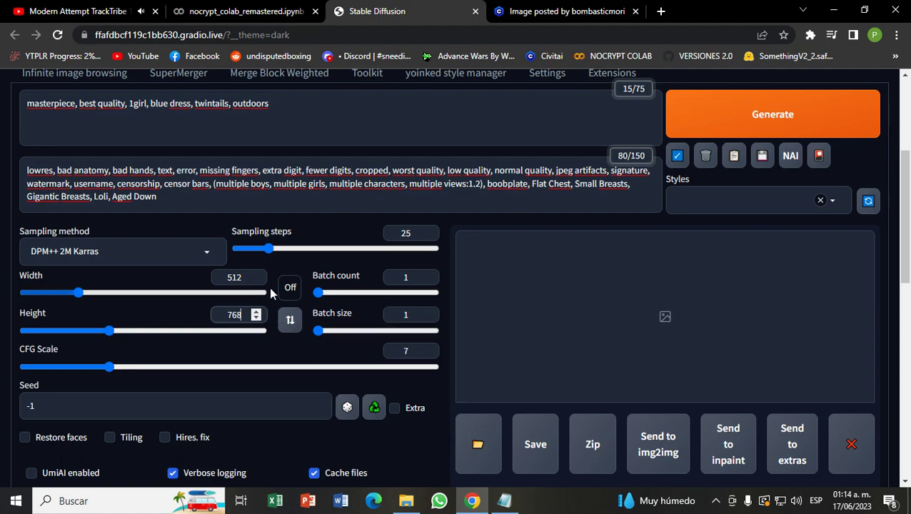
- Enable Hires. fix with the 4x_foolhardy_Remacri upscaler and set Upscale by to 1.5
scroll(712, 228, "down", 2)
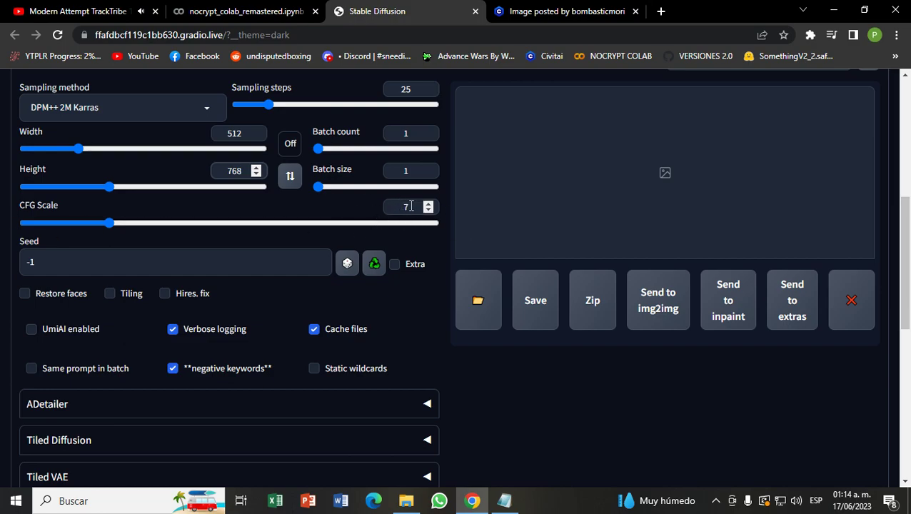
left_click(179, 296)
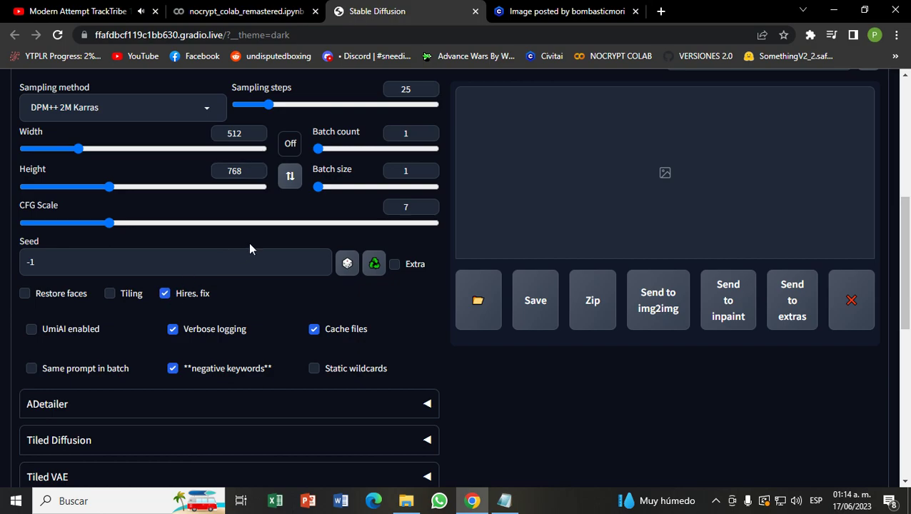
left_click(140, 339)
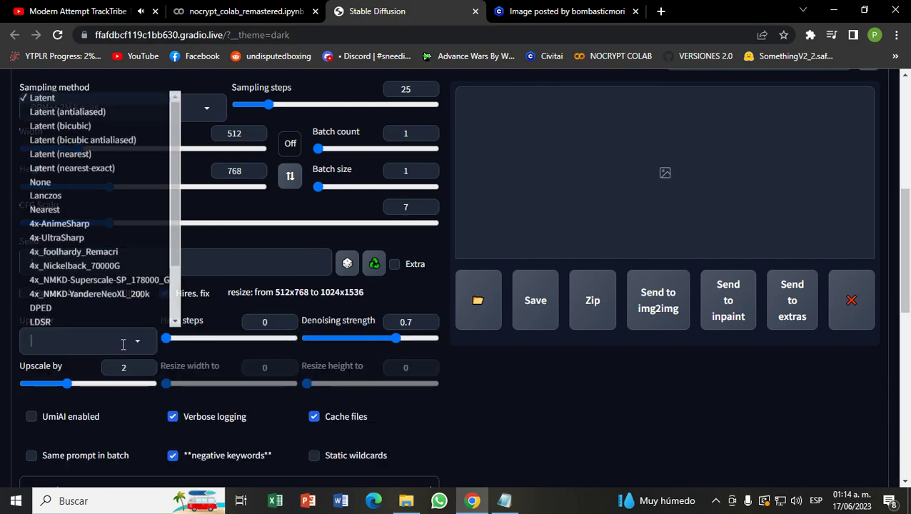
left_click(102, 253)
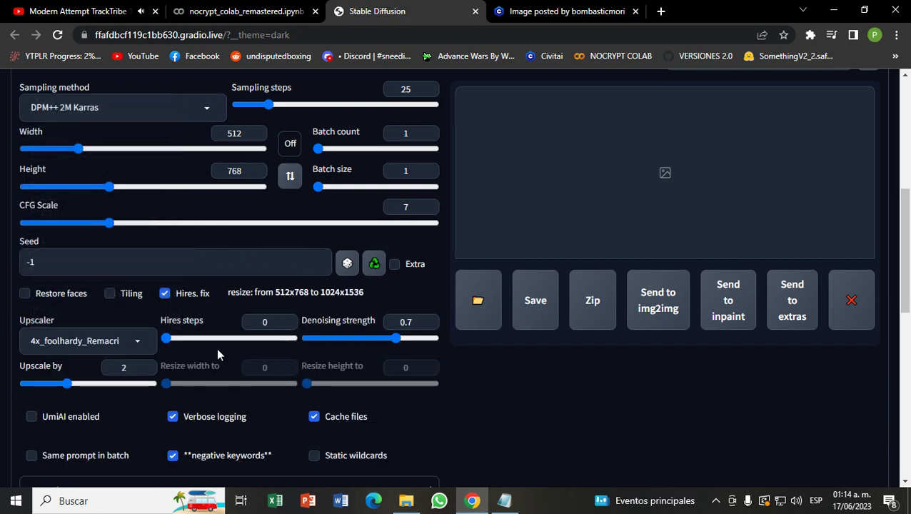
left_click(146, 371)
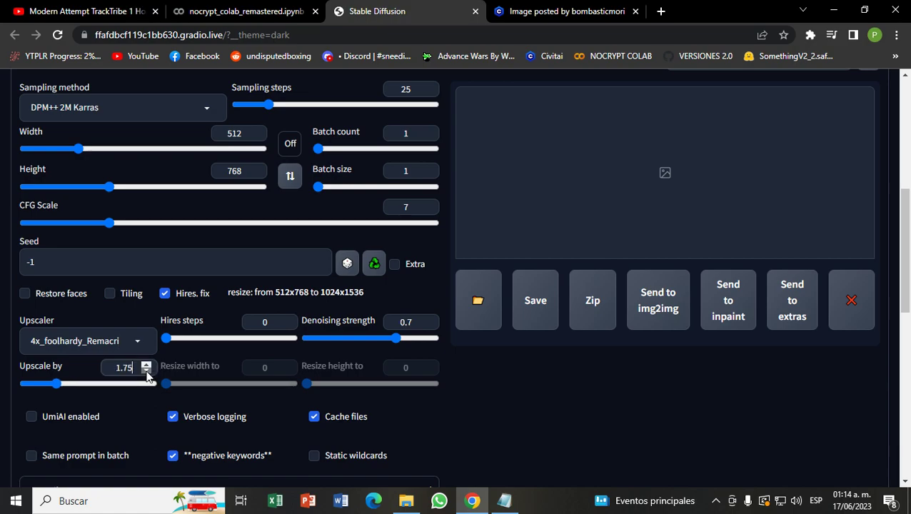
left_click(146, 372)
left_click(146, 372)
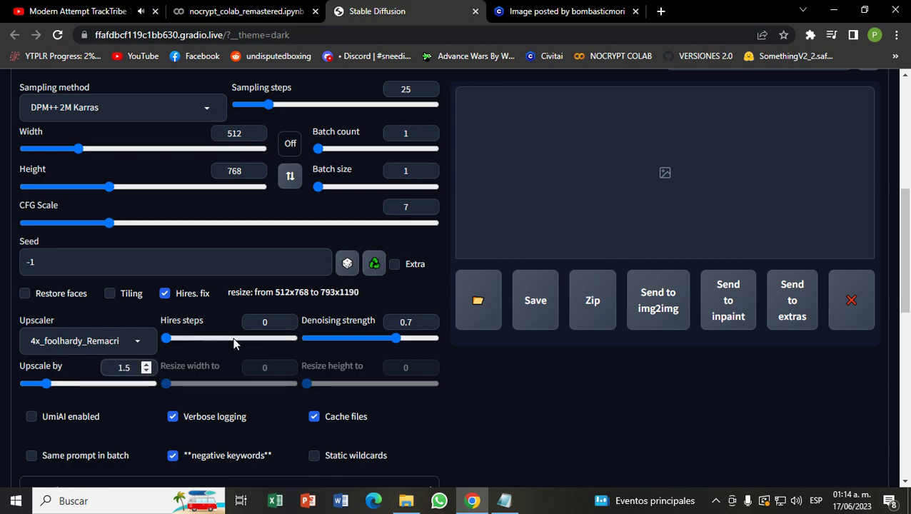
- Set the Hires. fix denoising strength to 0.4 and the hires steps to 15
left_click(428, 325)
left_click_drag(428, 326, 427, 323)
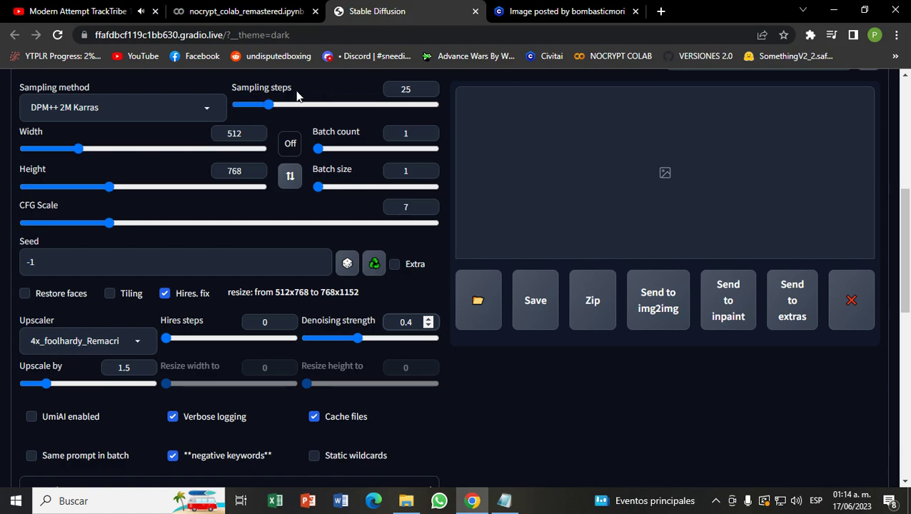
left_click(287, 318)
left_click(287, 318)
left_click(287, 318)
left_click(287, 318)
left_click(286, 319)
left_click(287, 319)
left_click(287, 318)
left_click(287, 318)
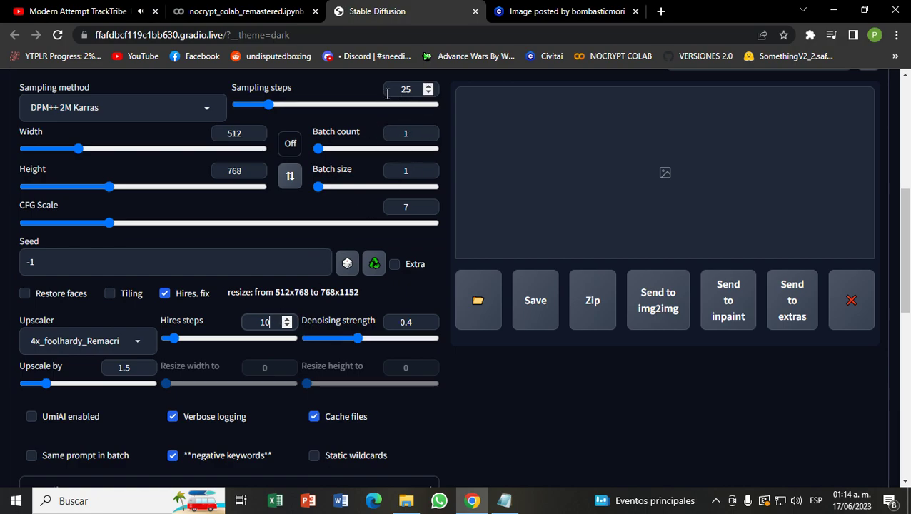
left_click(287, 318)
left_click(287, 317)
left_click(287, 317)
left_click(287, 317)
left_click(288, 317)
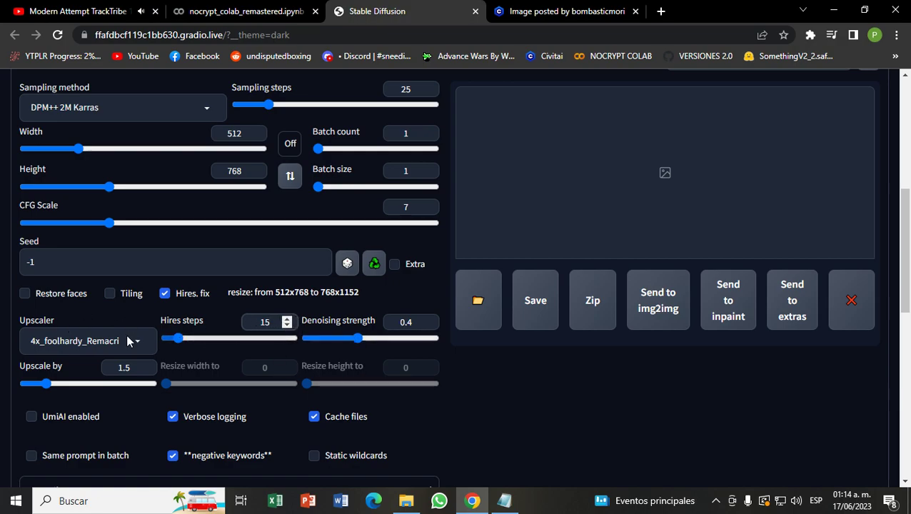
- Generate the twintails image with the MothMix checkpoint and view the result enlarged
left_click_drag(905, 282, 907, 214)
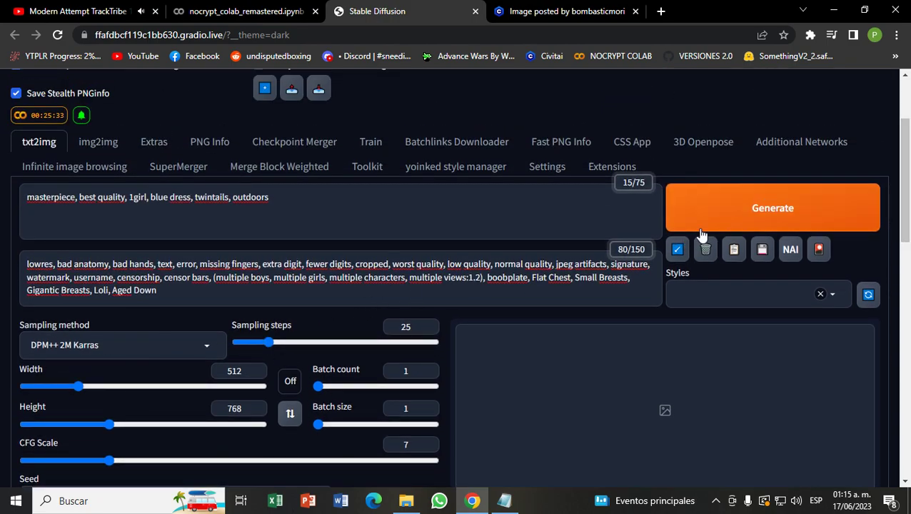
left_click(741, 207)
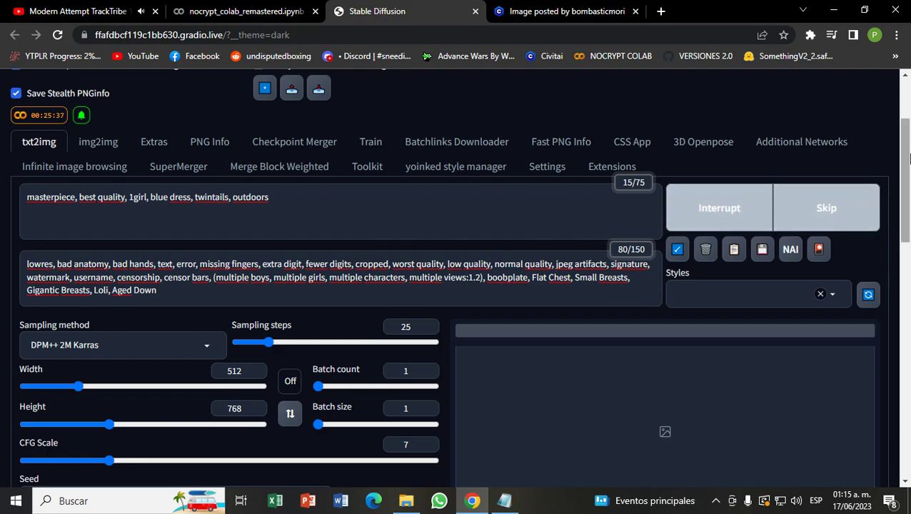
scroll(909, 161, "up", 2)
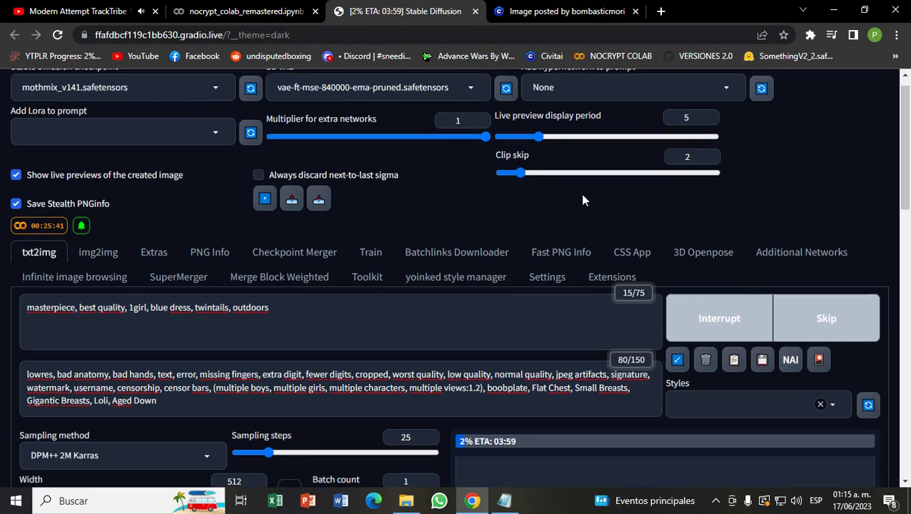
scroll(212, 346, "down", 3)
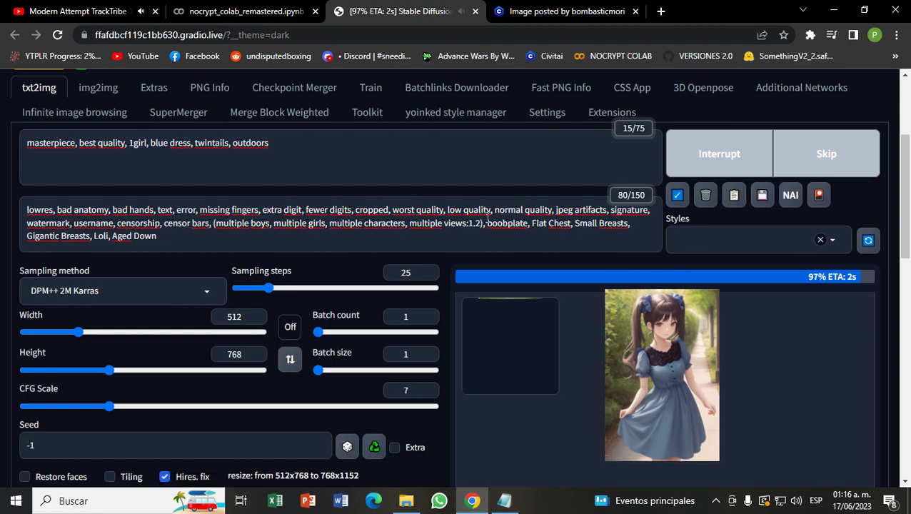
scroll(501, 305, "down", 4)
left_click_drag(904, 306, 908, 243)
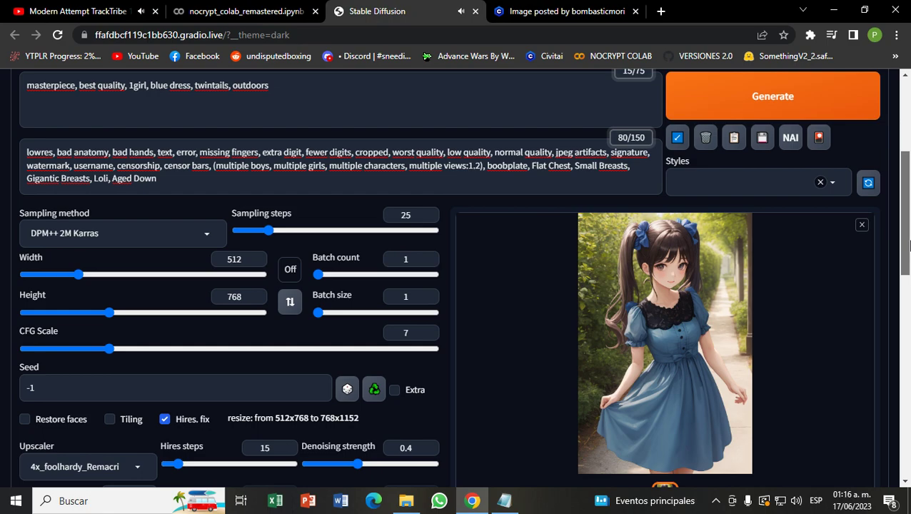
left_click(701, 264)
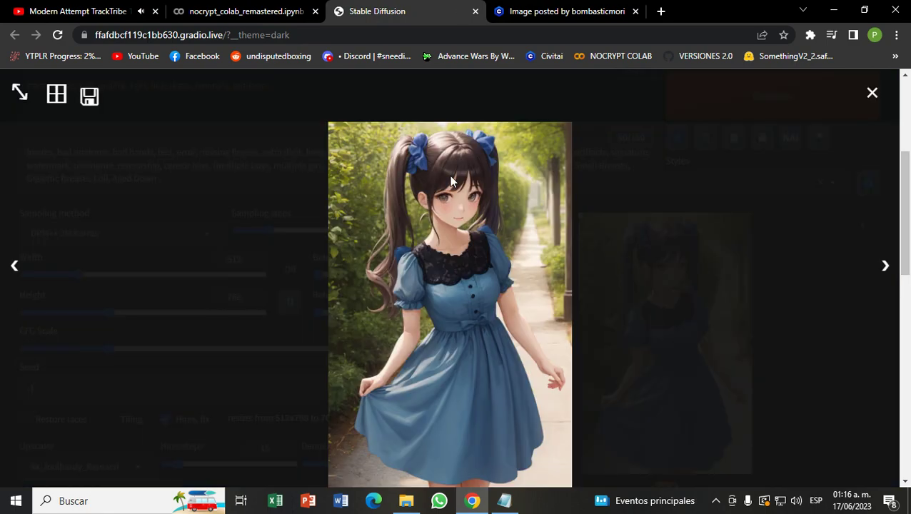
left_click(638, 249)
left_click_drag(907, 196, 908, 287)
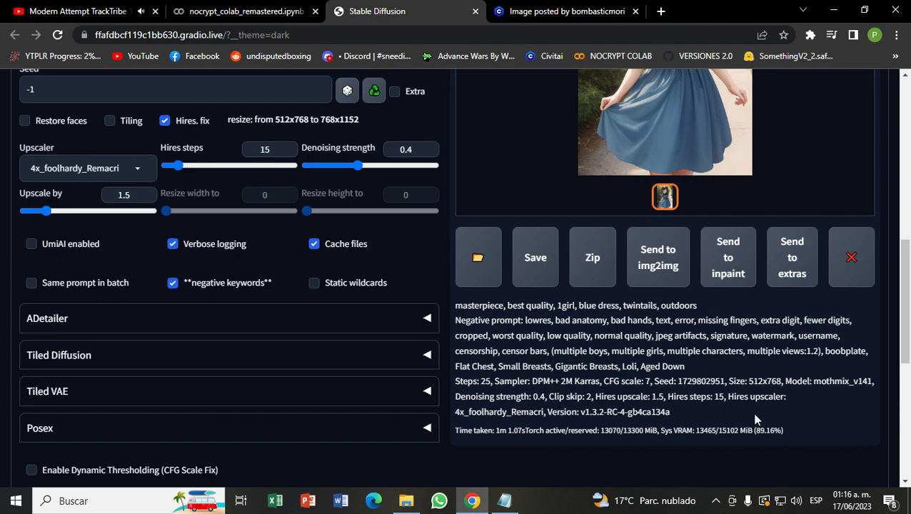
left_click_drag(811, 381, 859, 393)
left_click(795, 382)
left_click_drag(905, 303, 909, 232)
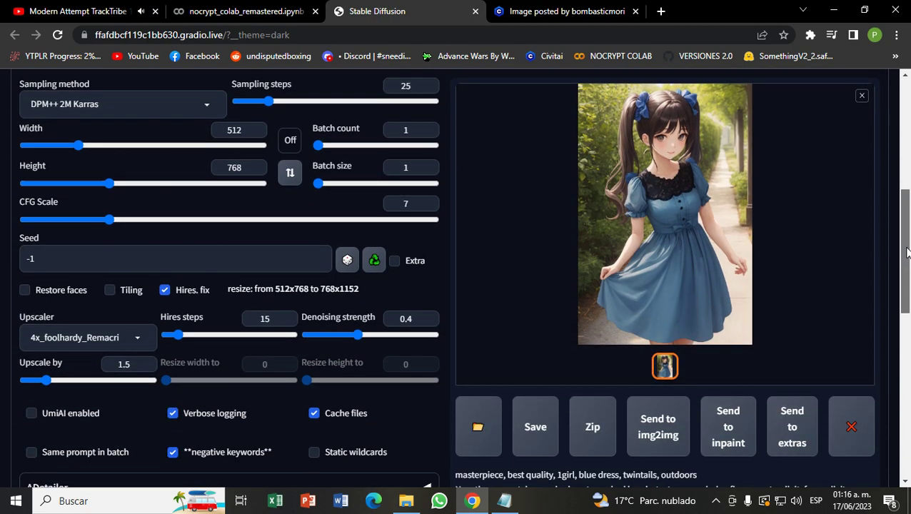
left_click(374, 261)
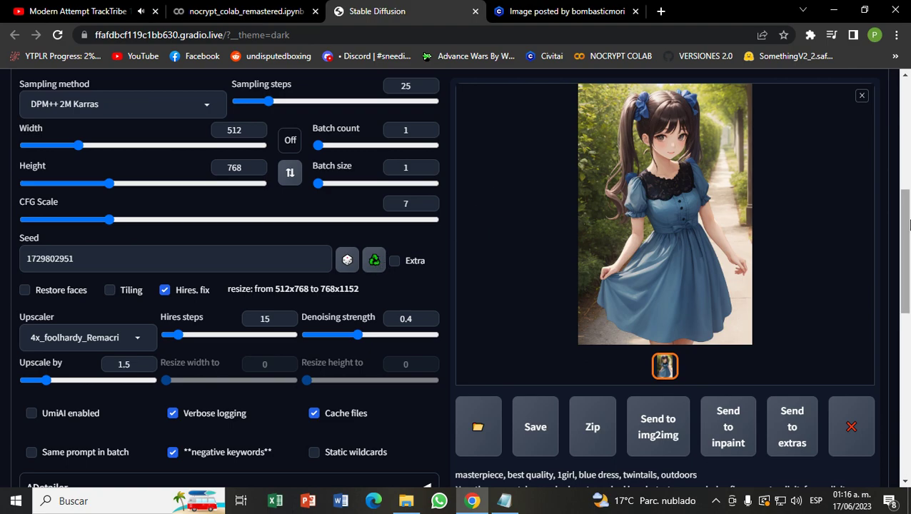
- Switch the Stable Diffusion checkpoint to HoloKukiv2.2-fp16.safetensors
left_click_drag(904, 211, 902, 115)
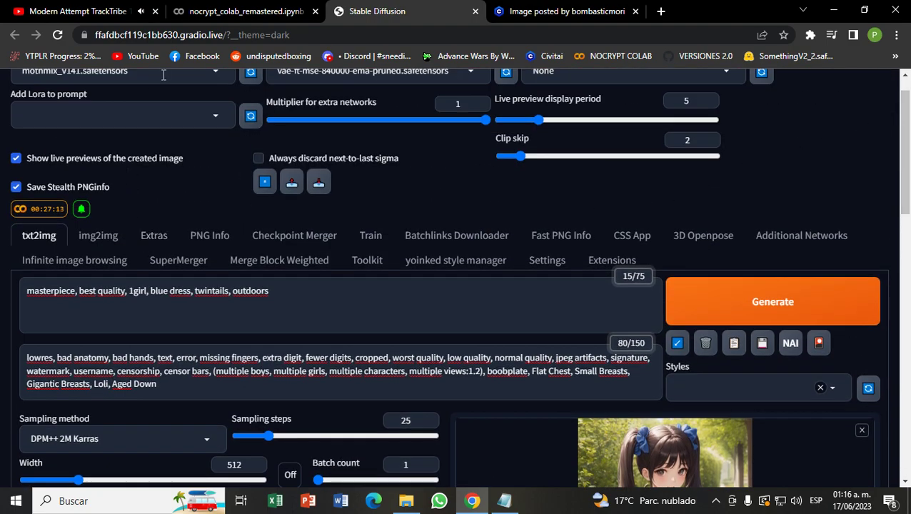
left_click(203, 73)
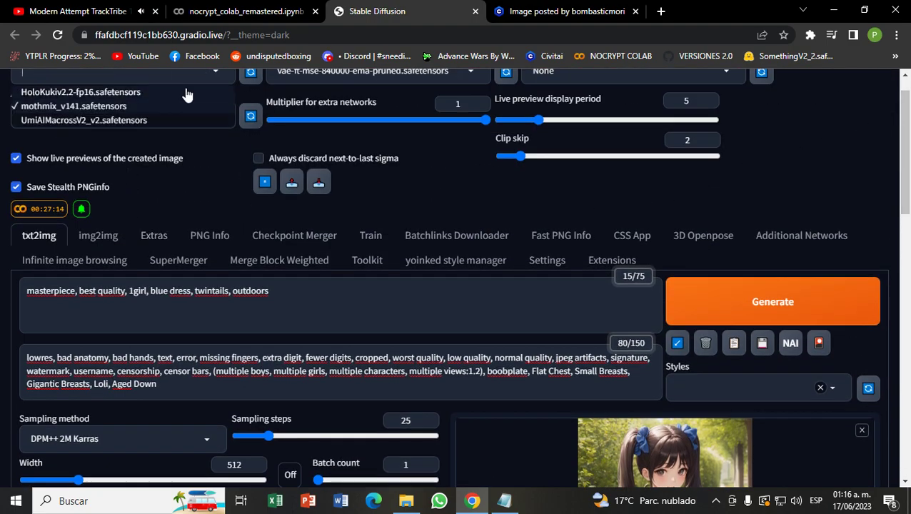
left_click(112, 93)
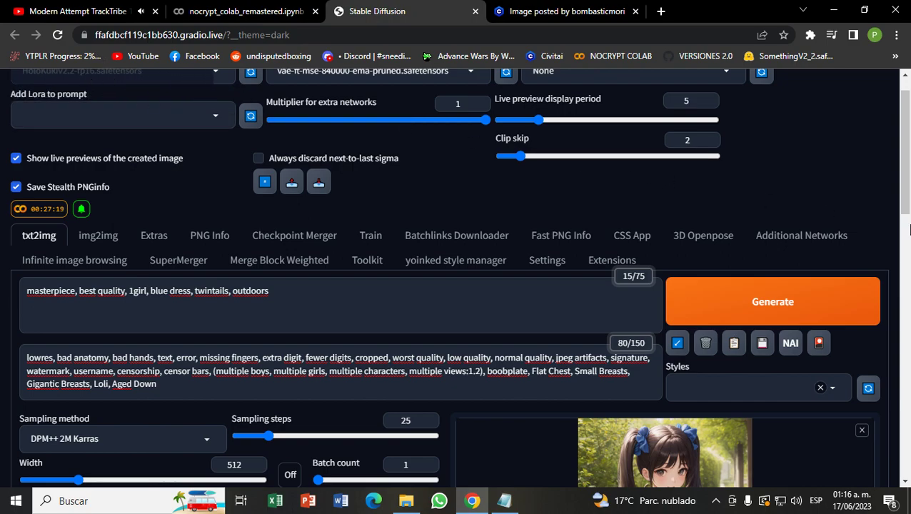
scroll(906, 157, "up", 1)
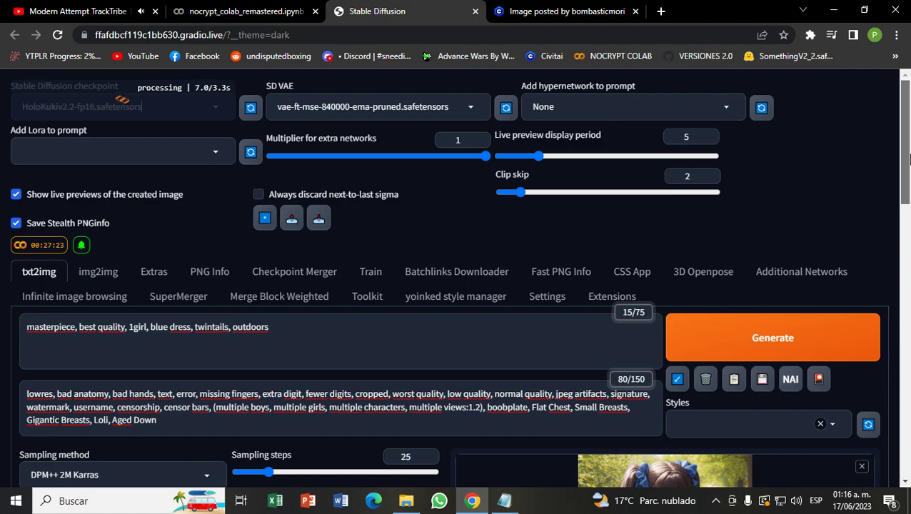
scroll(908, 157, "down", 1)
scroll(823, 138, "up", 1)
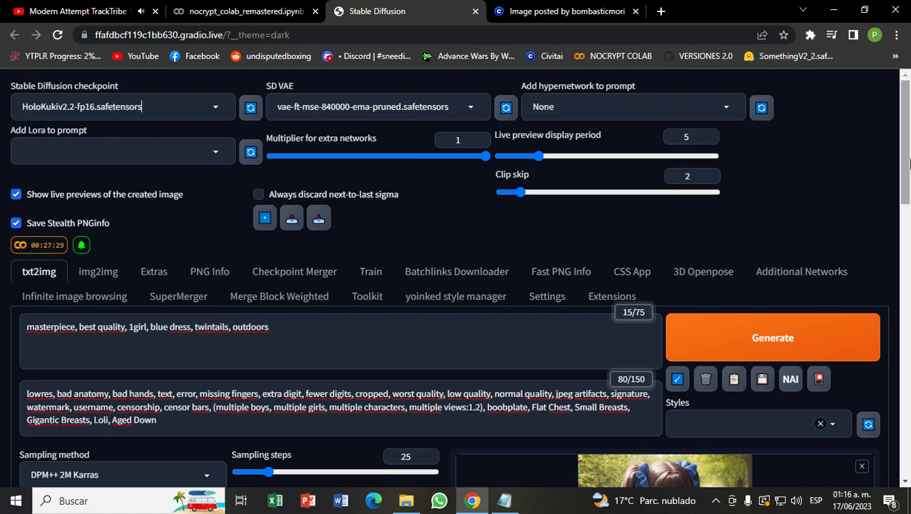
- Generate the image with the HoloKuki checkpoint and the same prompt and seed, and view the result enlarged
scroll(908, 163, "down", 2)
left_click(743, 206)
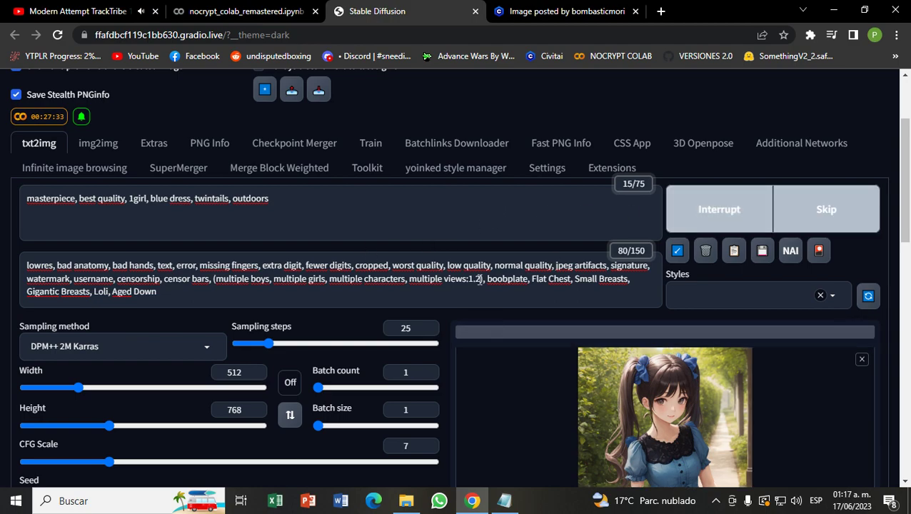
scroll(182, 346, "down", 3)
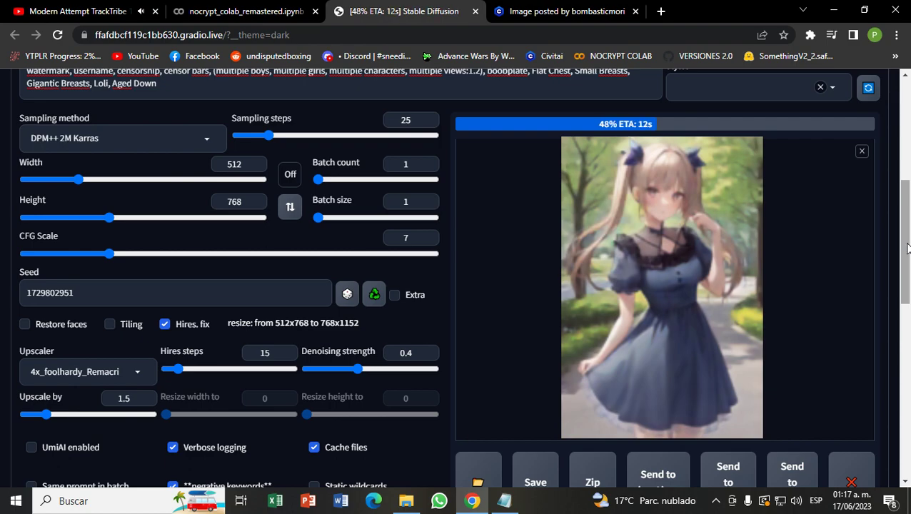
mouse_move(907, 247)
left_mouse_down()
mouse_move(908, 385)
mouse_move(908, 250)
left_mouse_up()
left_click_drag(907, 190, 907, 162)
left_click(684, 280)
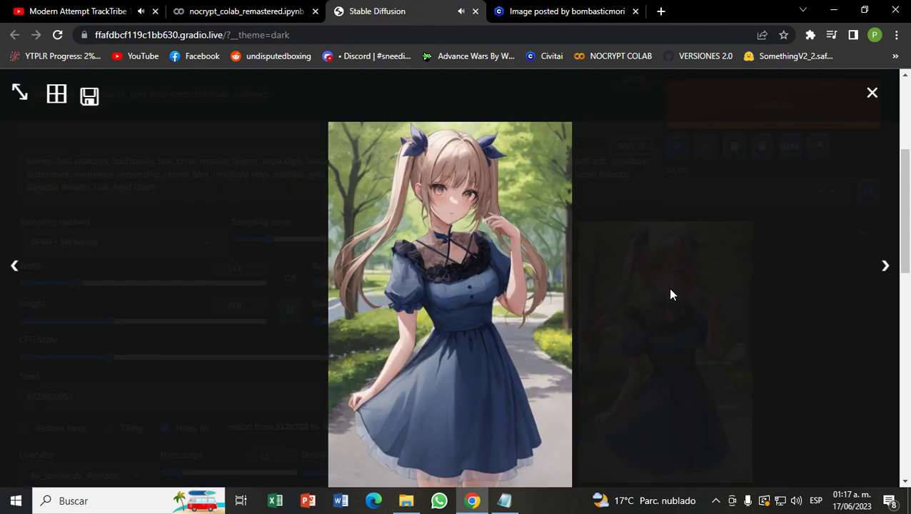
left_click(559, 229)
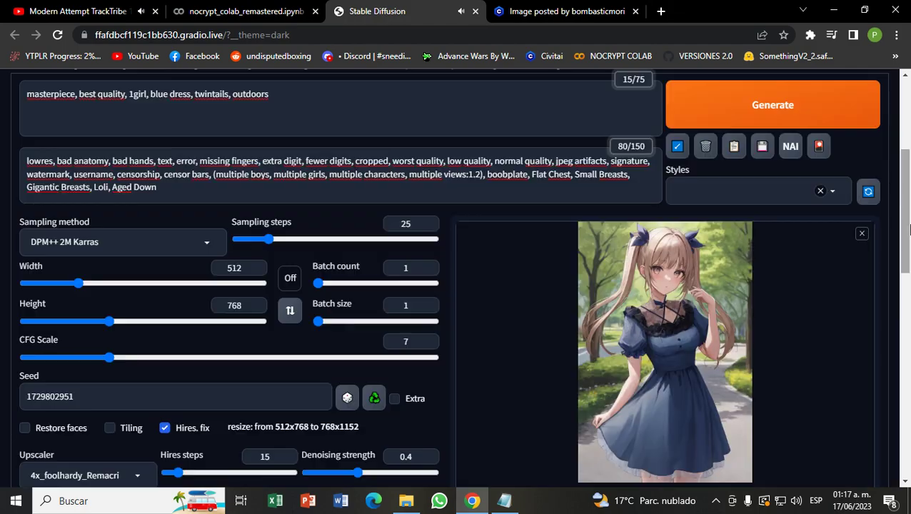
- Switch the Stable Diffusion checkpoint to UmiAIMacrossV2_v2.safetensors
scroll(428, 214, "up", 3)
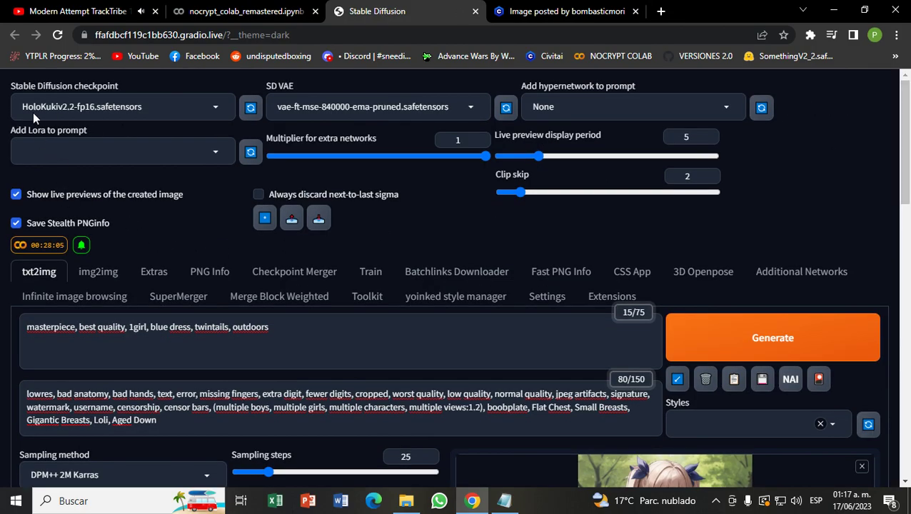
left_click(198, 109)
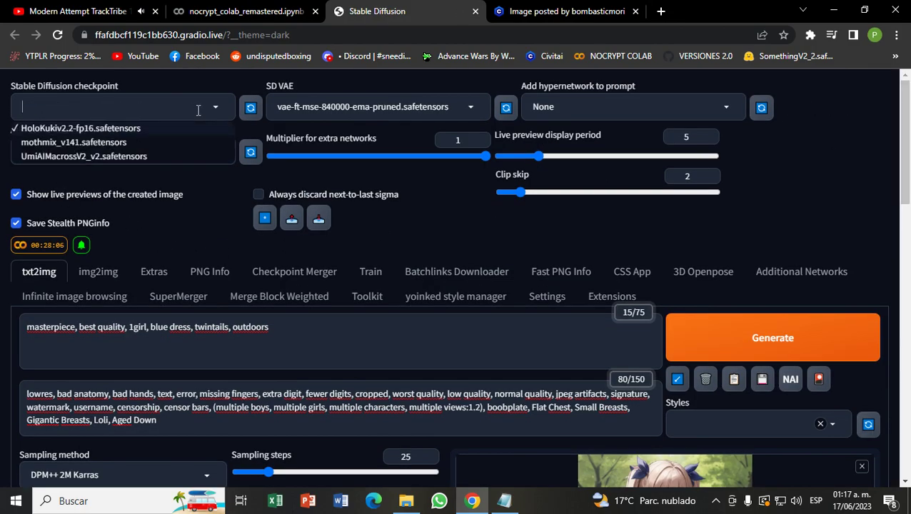
left_click(90, 156)
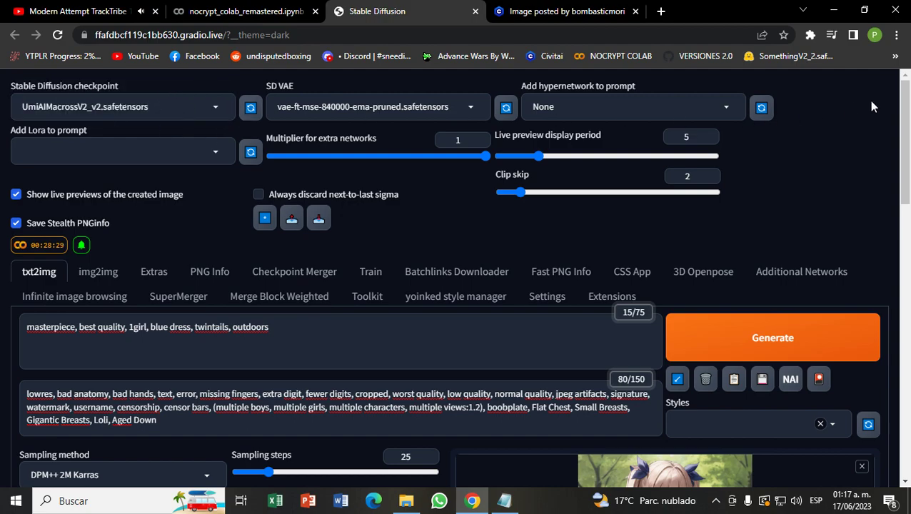
scroll(336, 237, "down", 3)
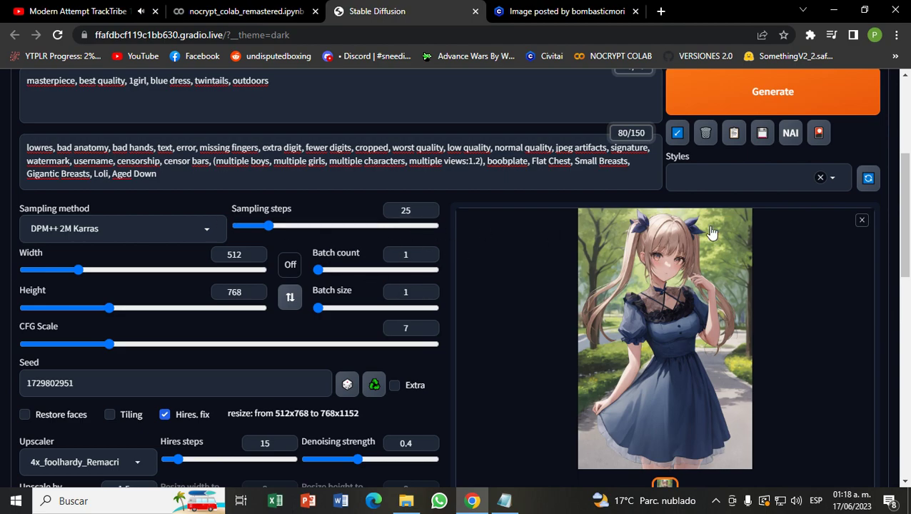
left_click_drag(907, 208, 908, 136)
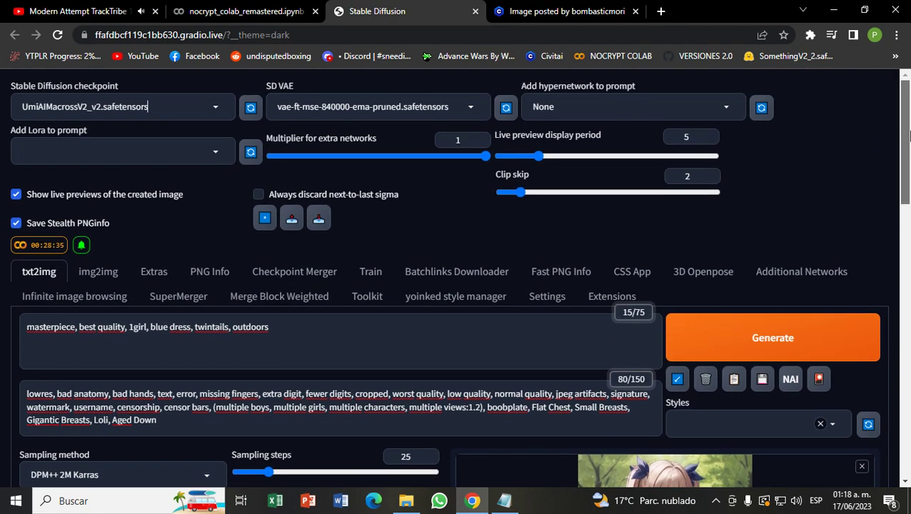
- Generate the image with the UmiAIMacross checkpoint and the same prompt and seed, following its live preview
scroll(907, 136, "down", 1)
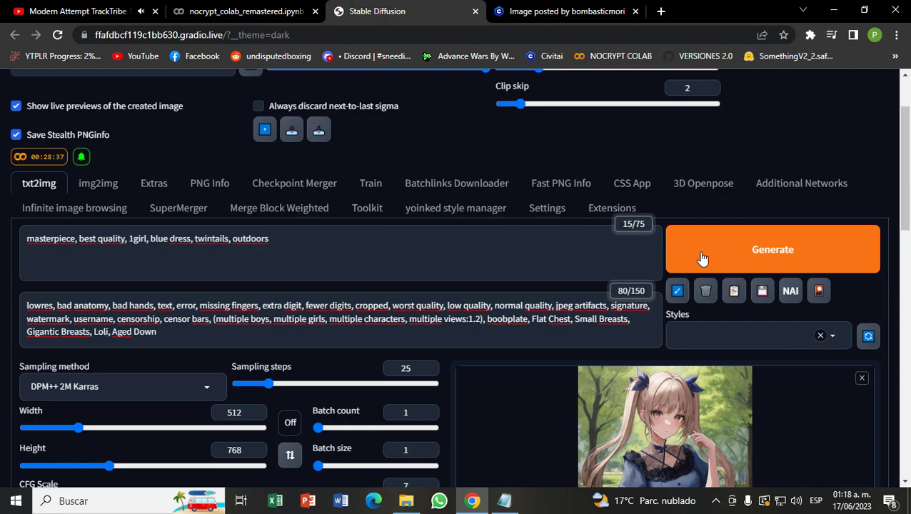
left_click(701, 258)
left_click_drag(907, 160, 907, 207)
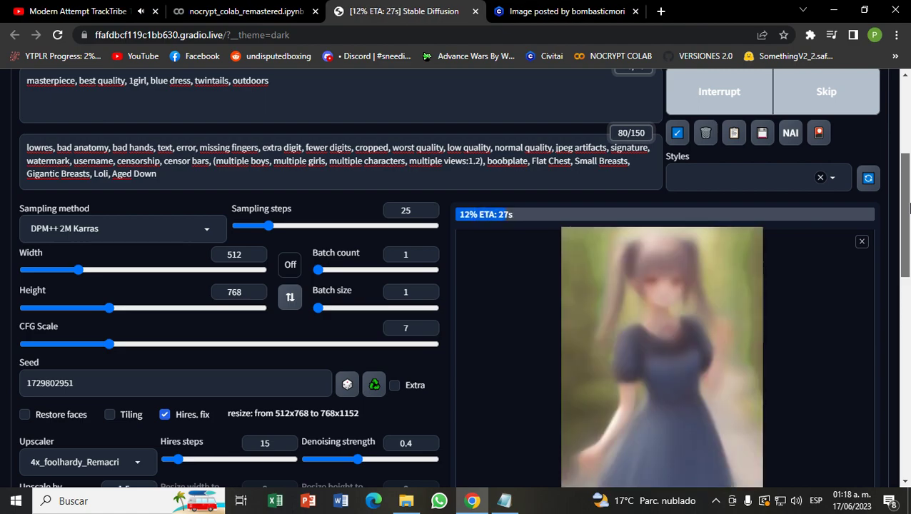
left_click_drag(908, 207, 908, 226)
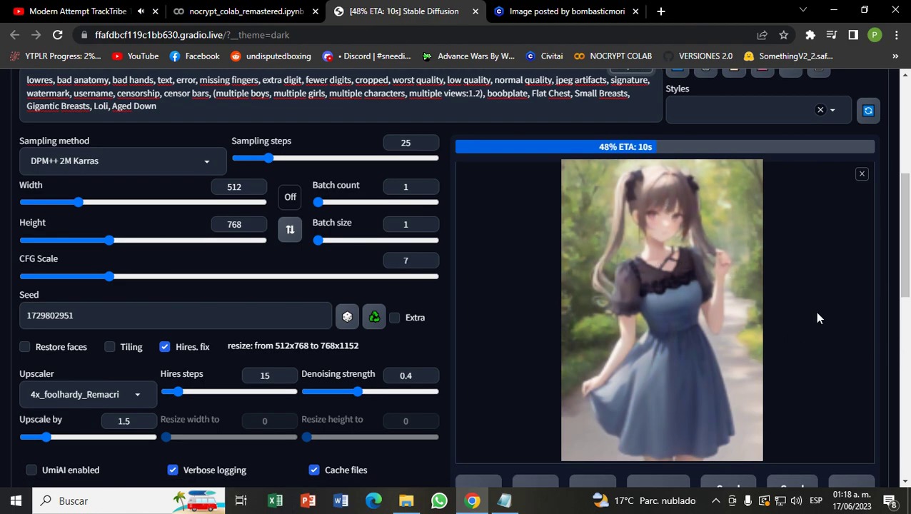
scroll(908, 249, "up", 4)
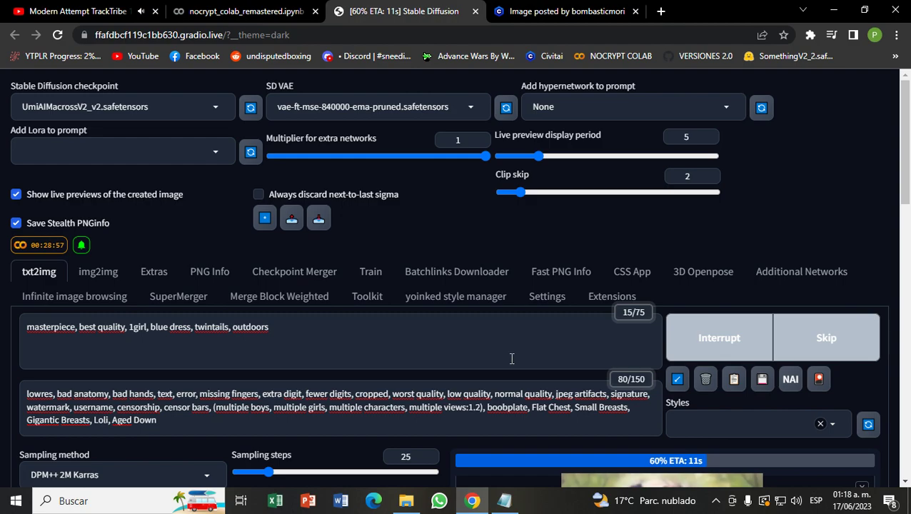
left_click_drag(908, 149, 908, 218)
scroll(82, 148, "up", 3)
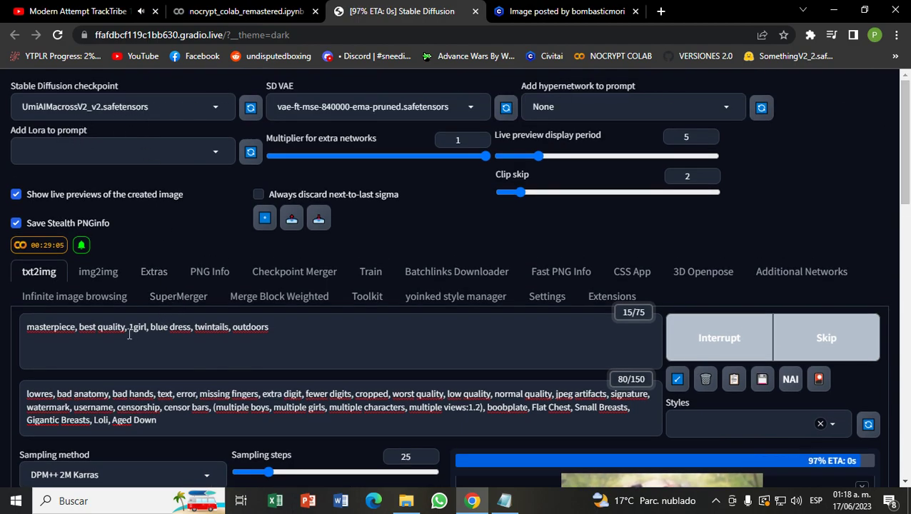
- Examine the quality tags "masterpiece, best quality" in the prompt together with the newly generated image
left_click_drag(131, 330, 16, 334)
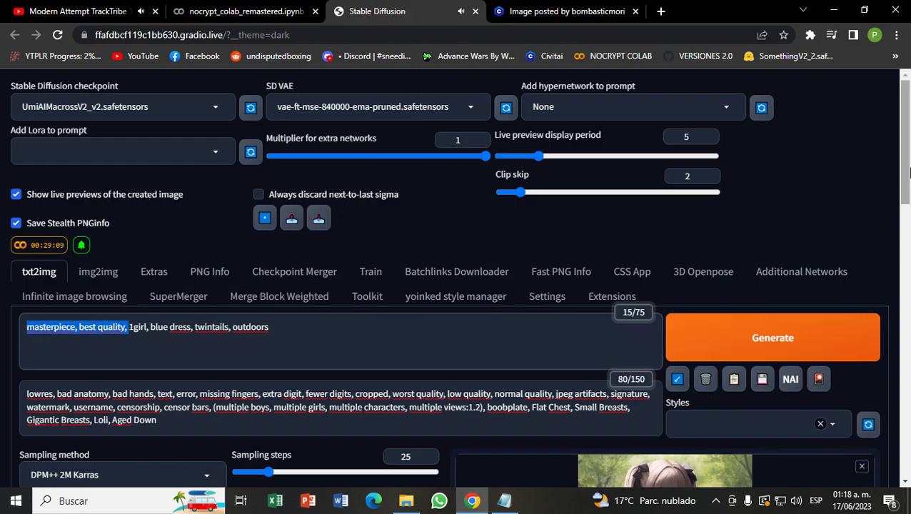
scroll(495, 296, "down", 3)
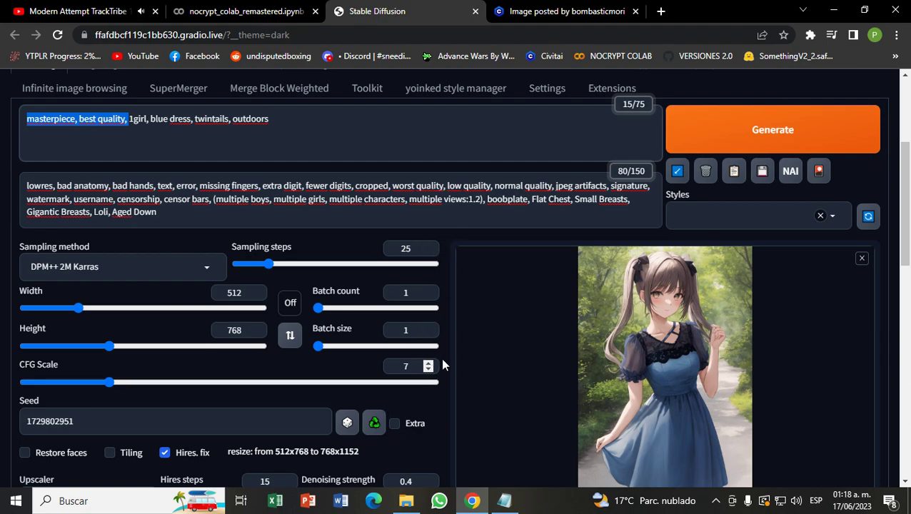
mouse_move(910, 215)
left_mouse_down()
mouse_move(909, 282)
mouse_move(908, 146)
mouse_move(899, 405)
mouse_move(908, 127)
mouse_move(908, 228)
mouse_move(908, 178)
mouse_move(909, 213)
left_mouse_up()
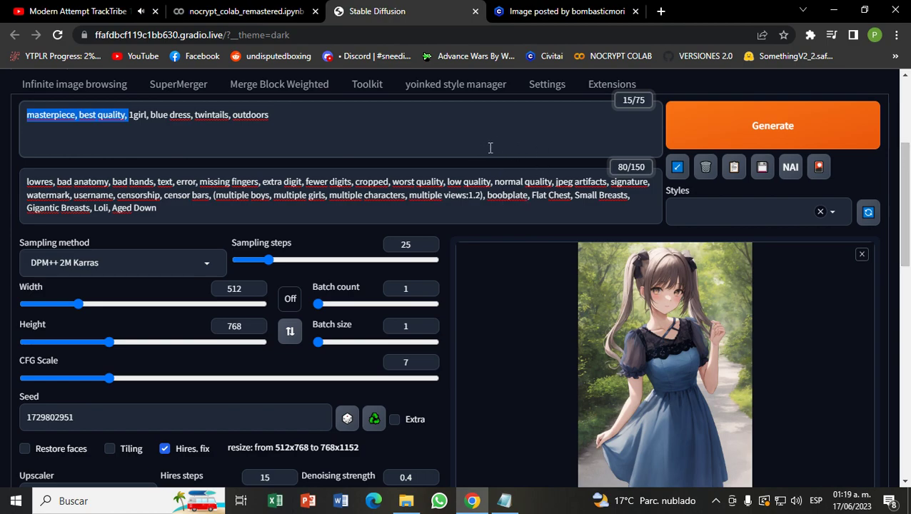
left_click(351, 119)
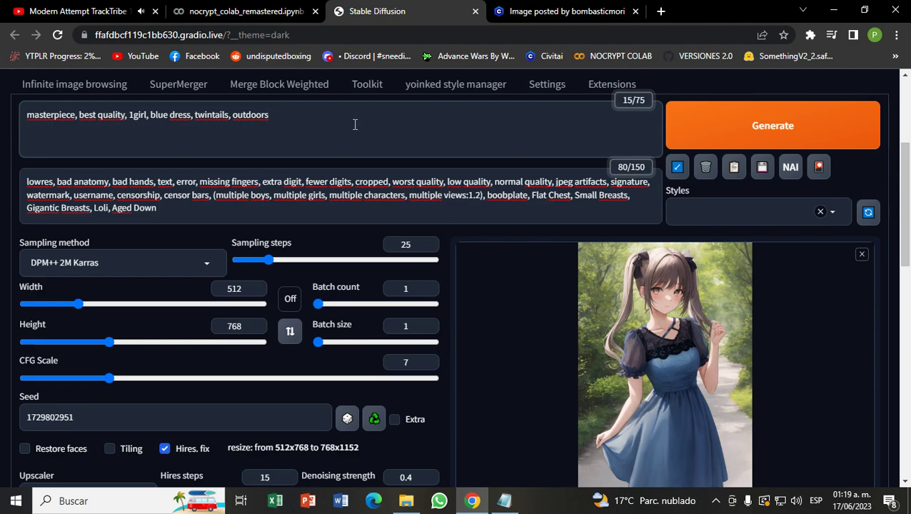